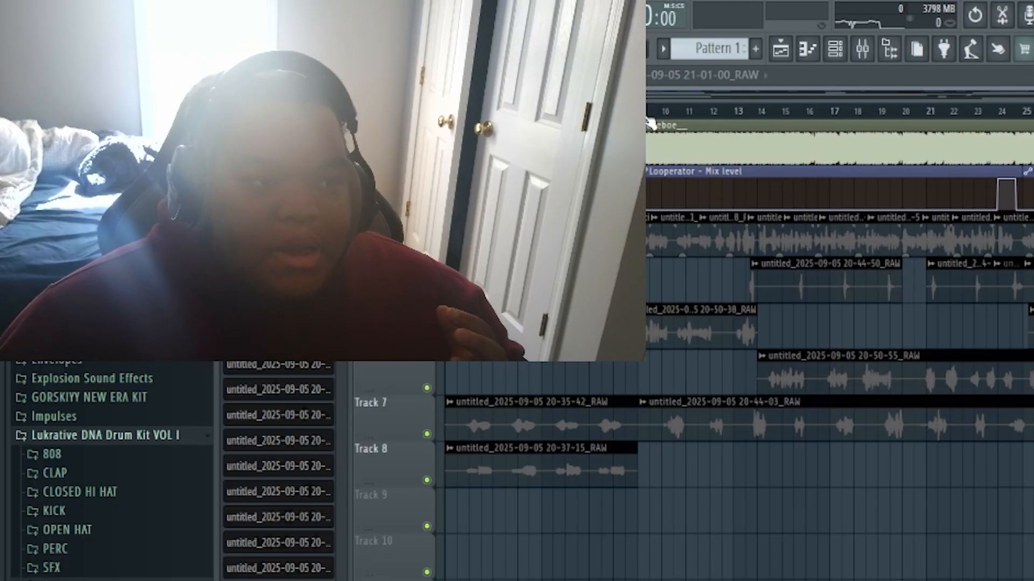
- Play the opening eight bars of the playlist as a time selection and clear the selection
double_click(629, 112)
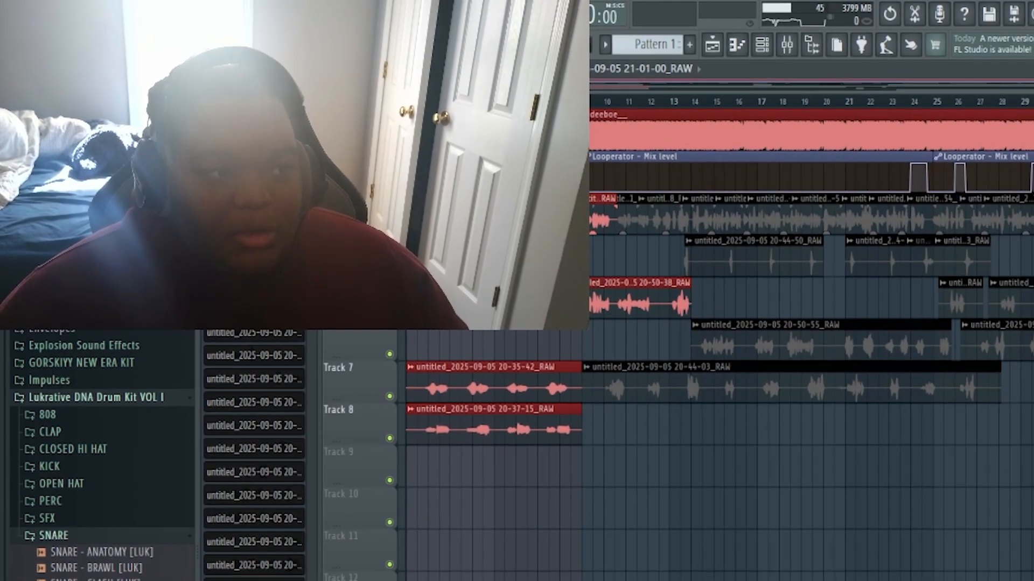
key("space")
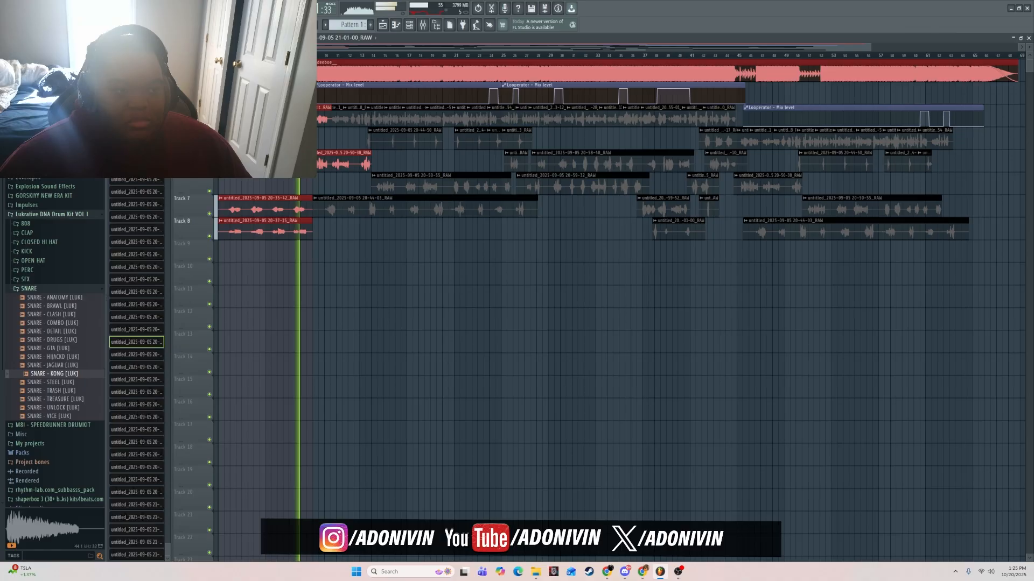
key("space")
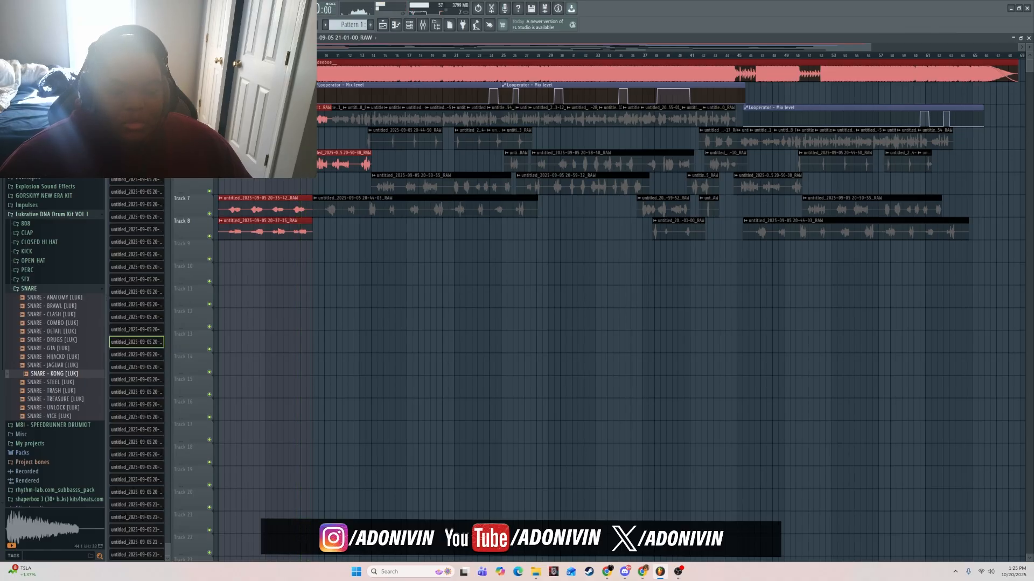
key("ctrl+d")
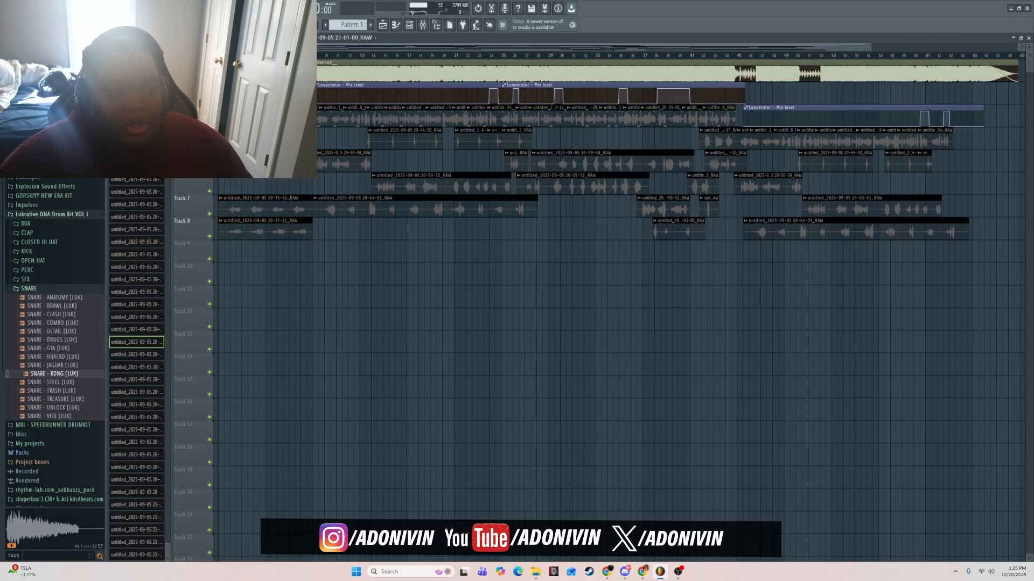
- Open the mixer and show the effect chain of insert 3, named 2024
left_click(413, 26)
left_click(409, 25)
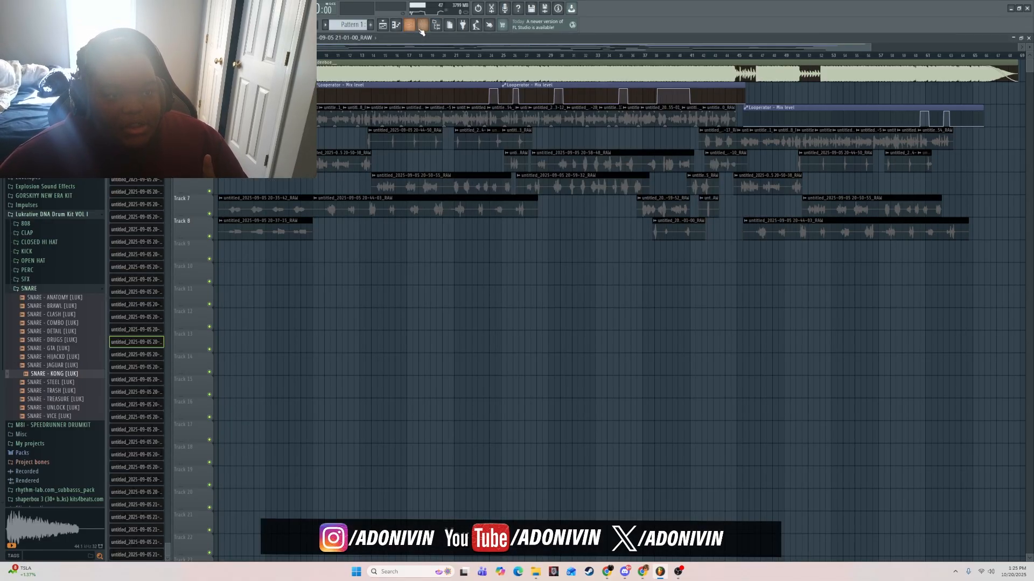
left_click(423, 24)
left_click(310, 396)
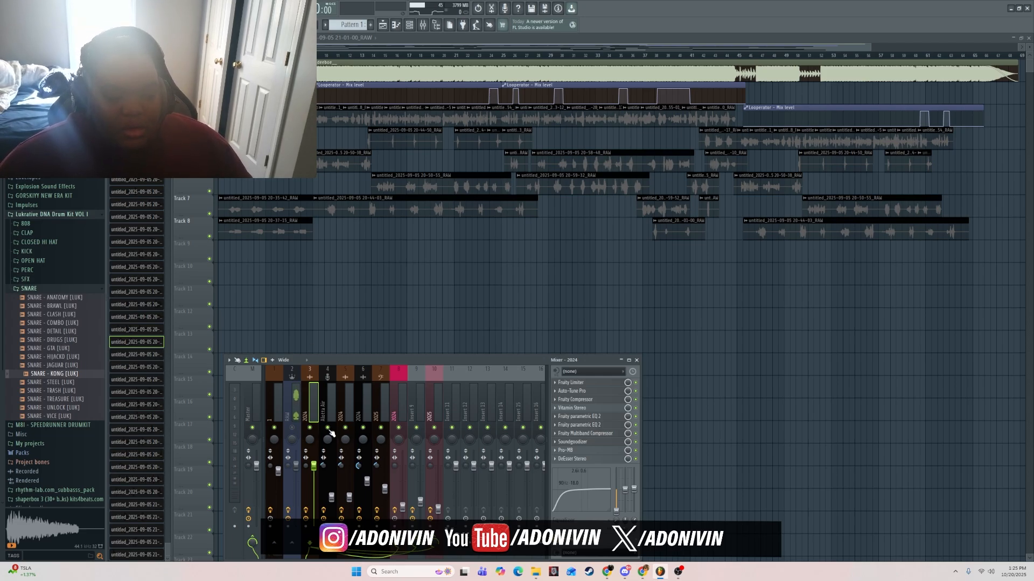
- Check the first Track 7 clip's channel settings, show its Alotta Air insert in the mixer, and play back the section
left_click(275, 215)
double_click(275, 216)
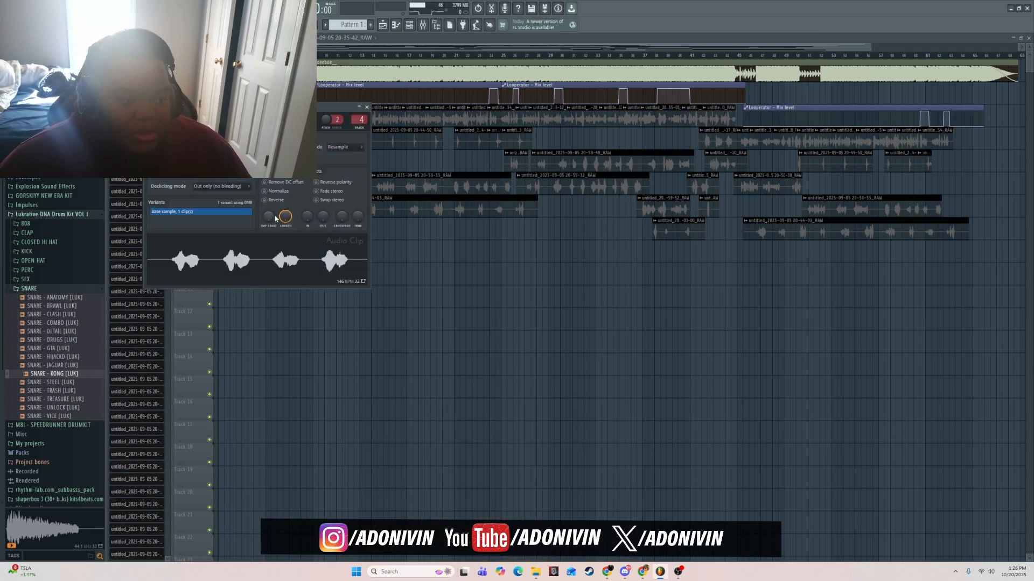
left_click(368, 107)
left_click(422, 25)
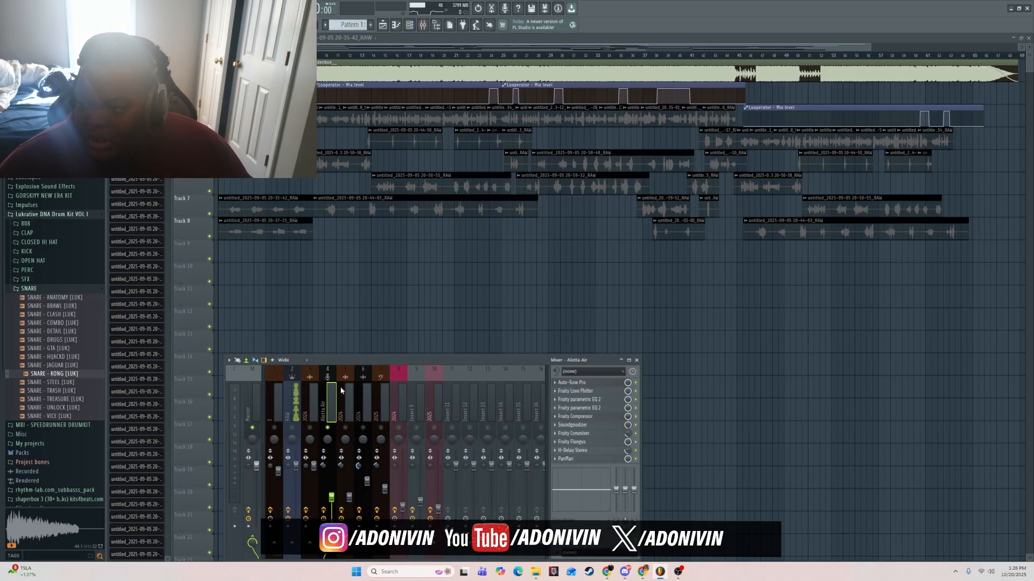
key("space")
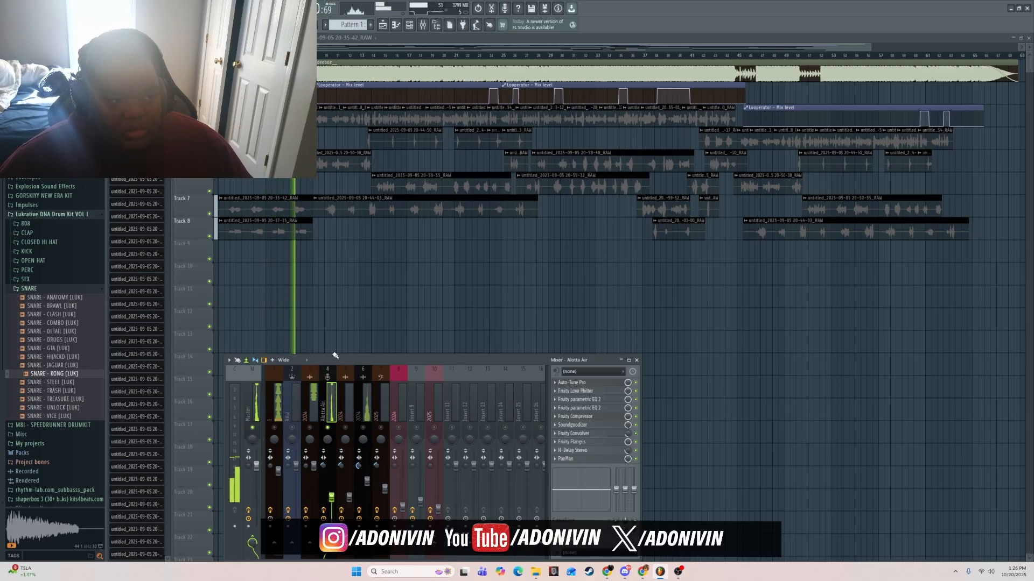
key("space")
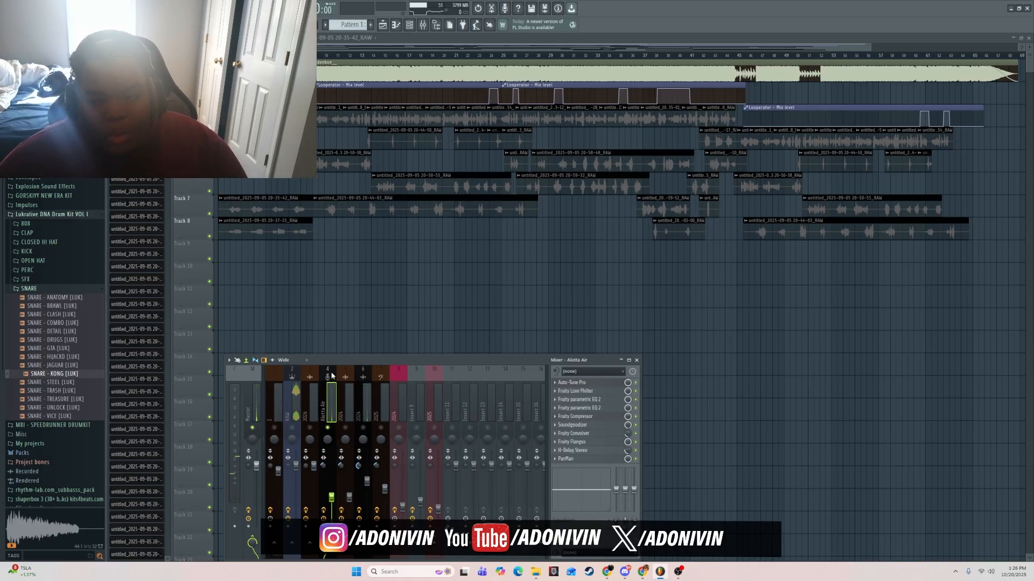
- Examine the Auto-Tune Pro and Fruity Love Philter settings on the Alotta Air insert
left_click(560, 382)
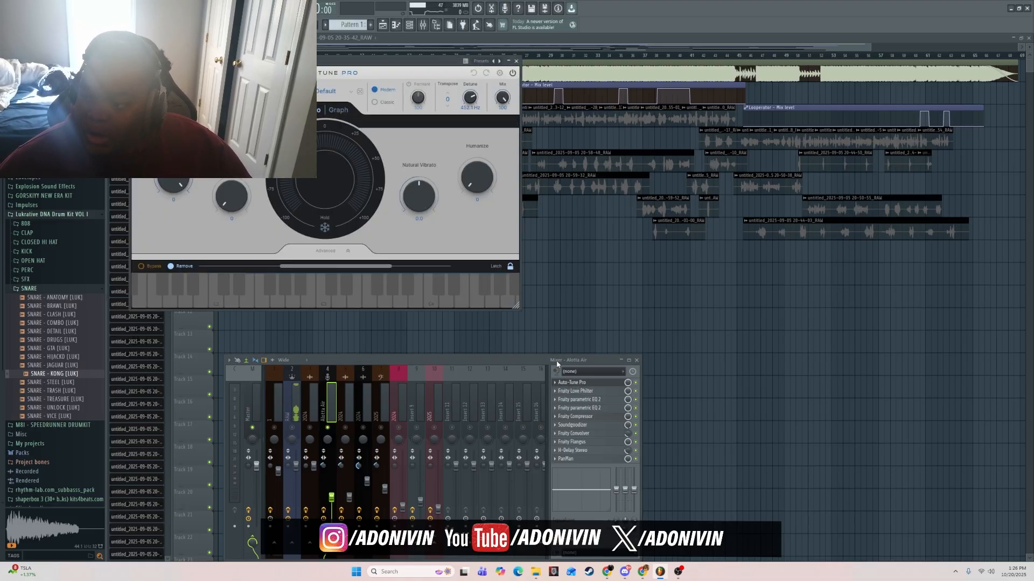
left_click(515, 60)
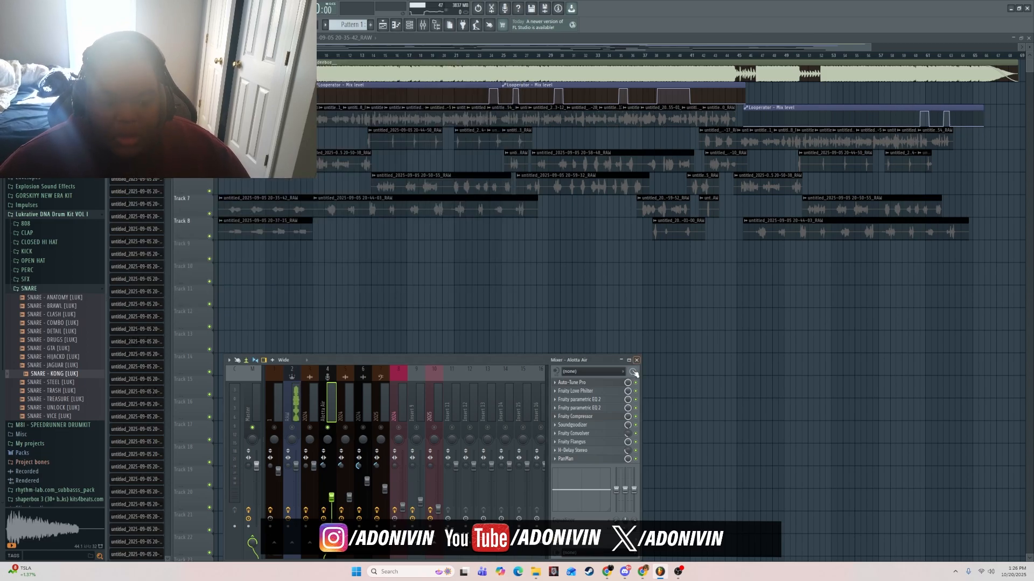
left_click(588, 395)
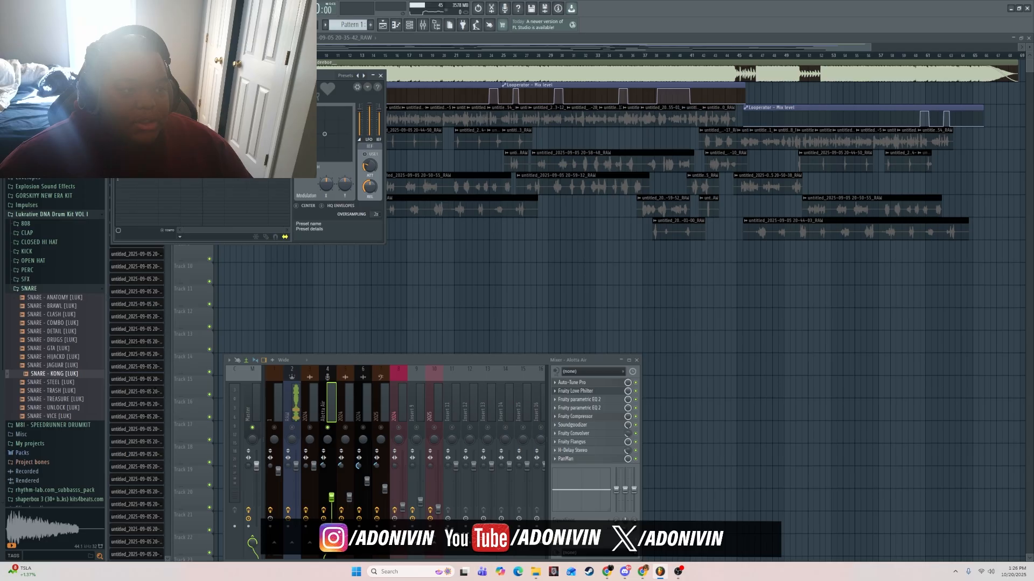
left_click_drag(223, 76, 505, 150)
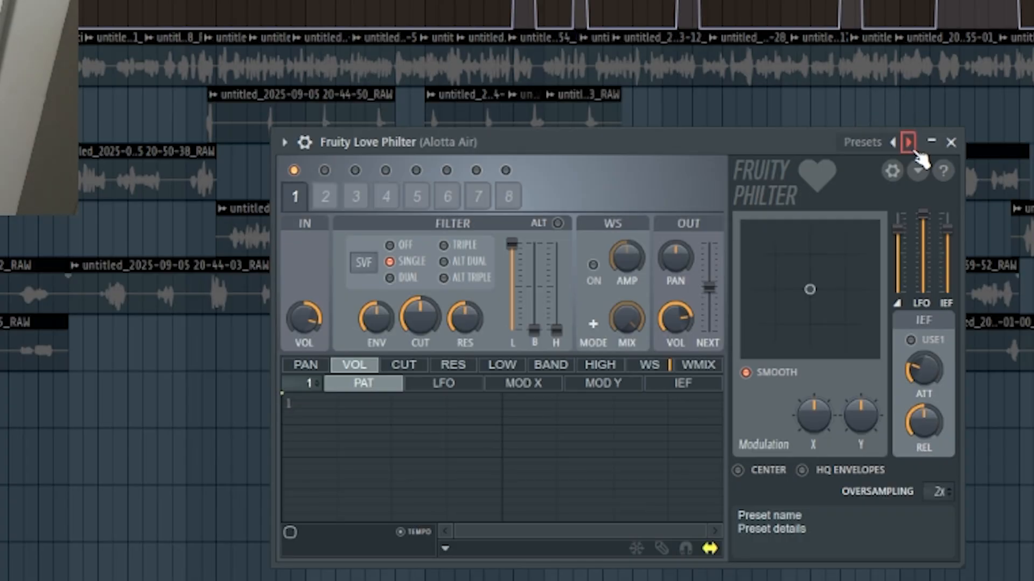
left_click(951, 142)
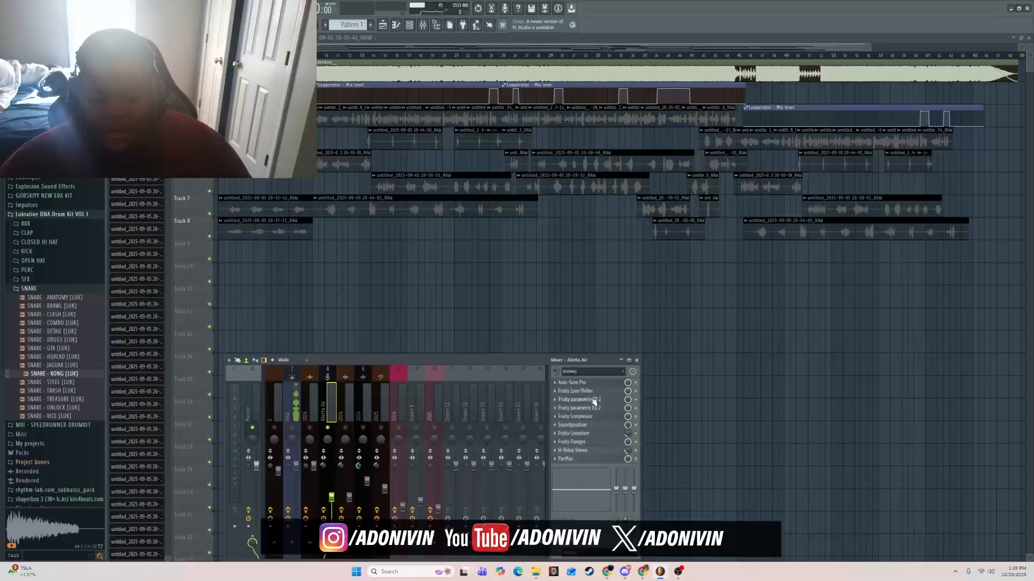
- View the two Fruity parametric EQ 2 effects on the Alotta Air insert
left_click(593, 401)
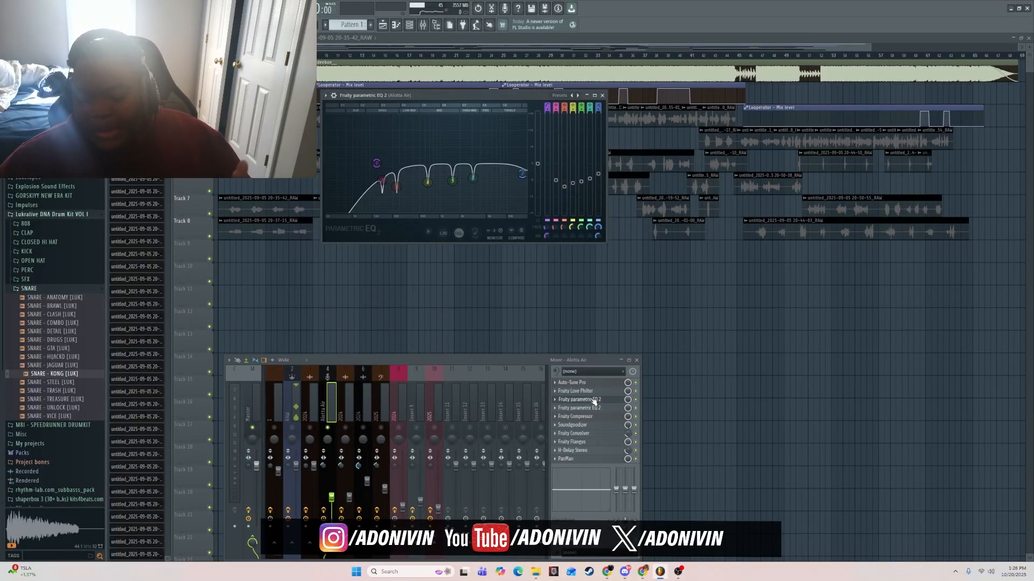
left_click(594, 400)
left_click(596, 409)
left_click(596, 409)
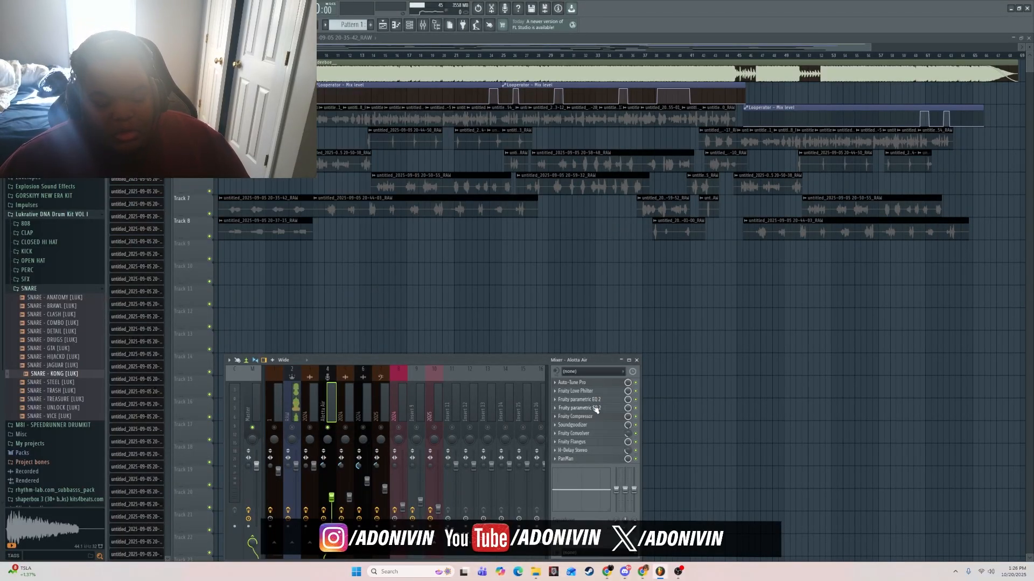
- Try to copy the first Fruity parametric EQ 2 preset from mixer insert 3 onto the Alotta Air insert
left_click(315, 397)
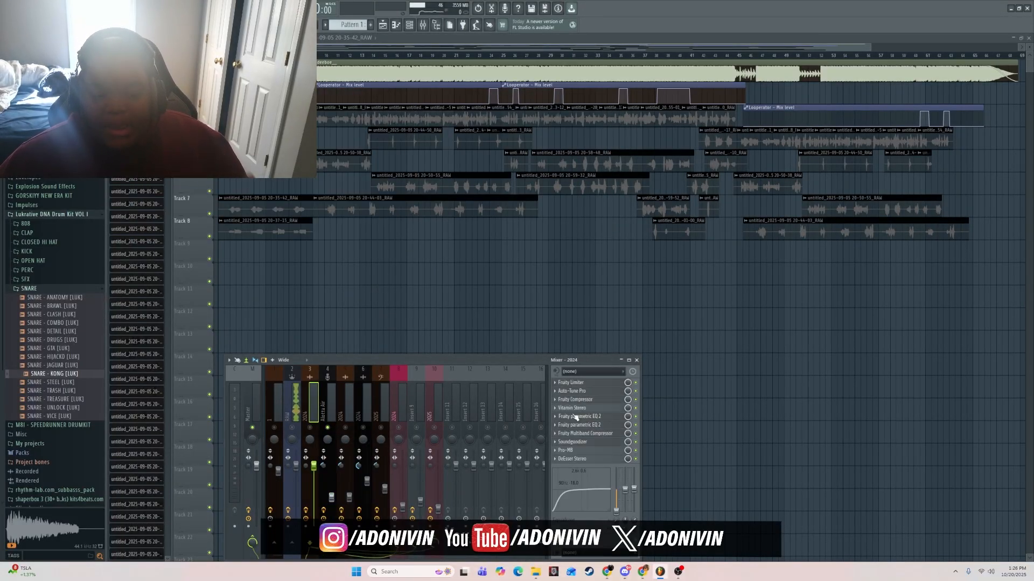
left_click(555, 416)
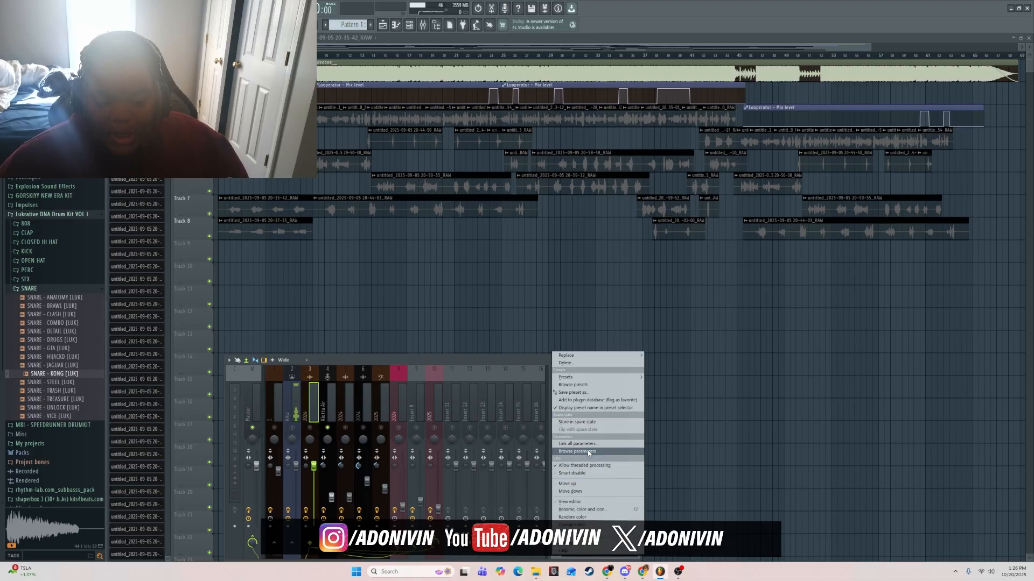
left_click(573, 393)
left_click_drag(587, 410, 331, 382)
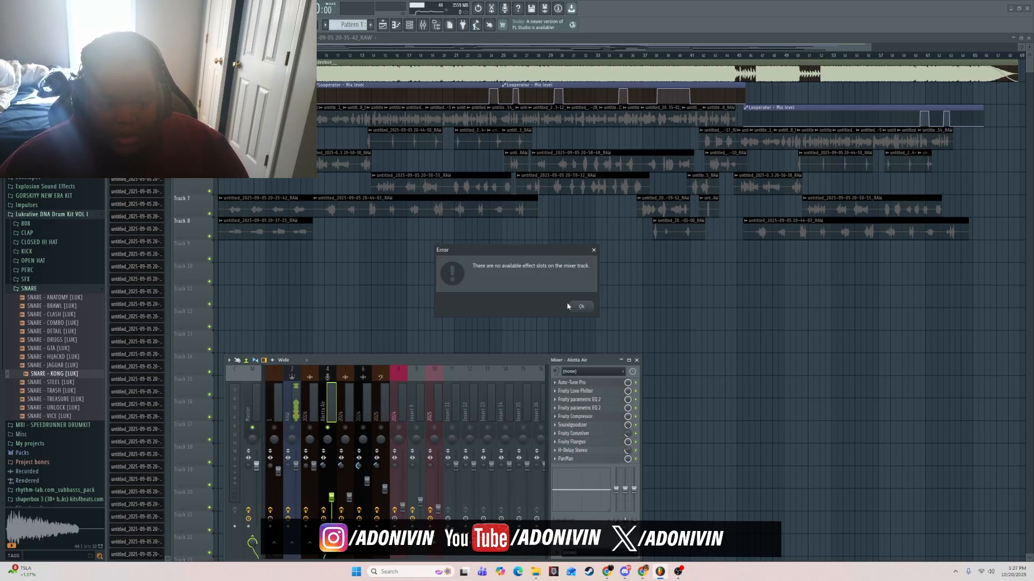
left_click(581, 307)
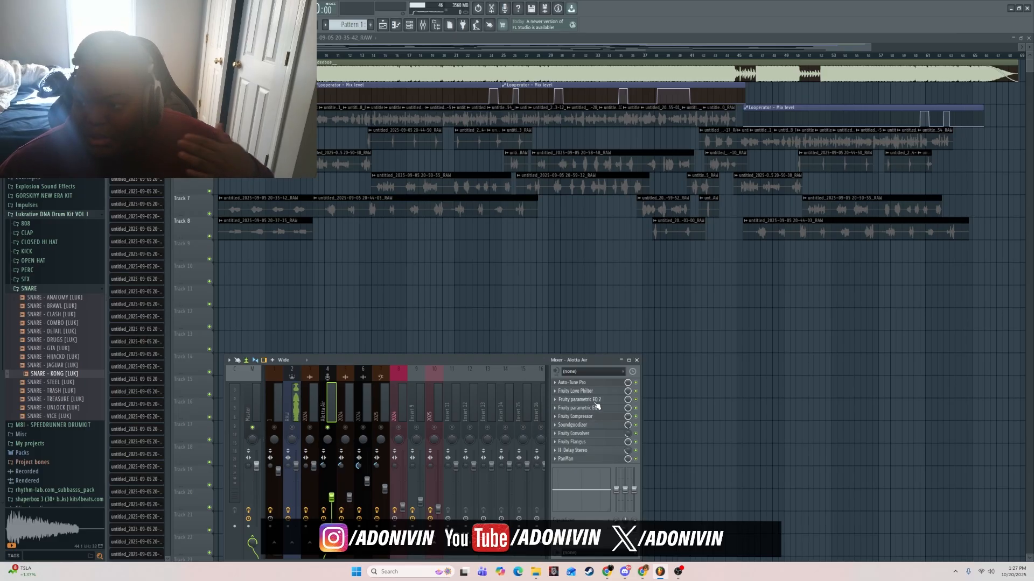
- Examine the Fruity Convolver impulse settings and the effect's mix level on the Alotta Air insert
left_click(580, 435)
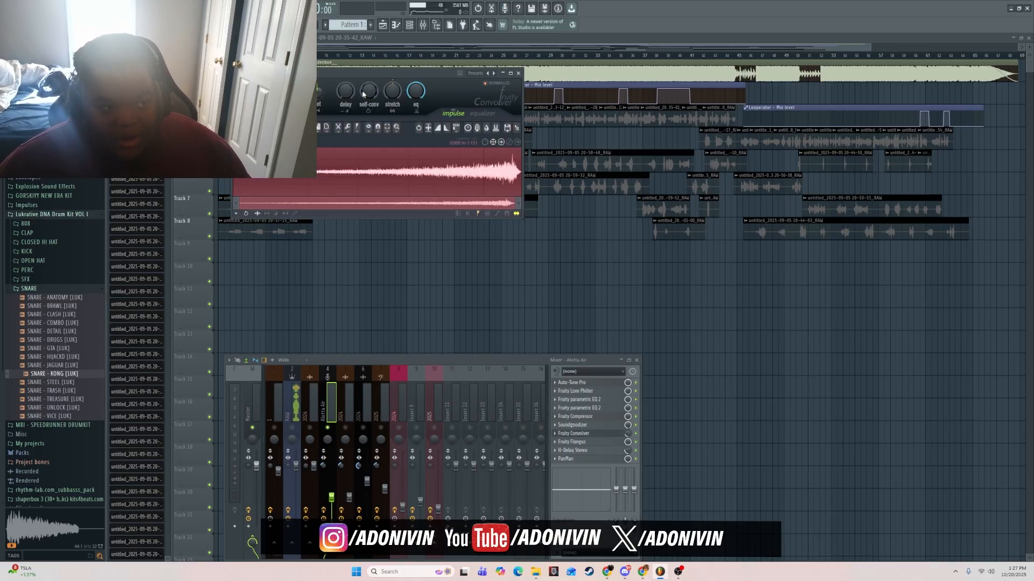
left_click_drag(258, 214, 394, 293)
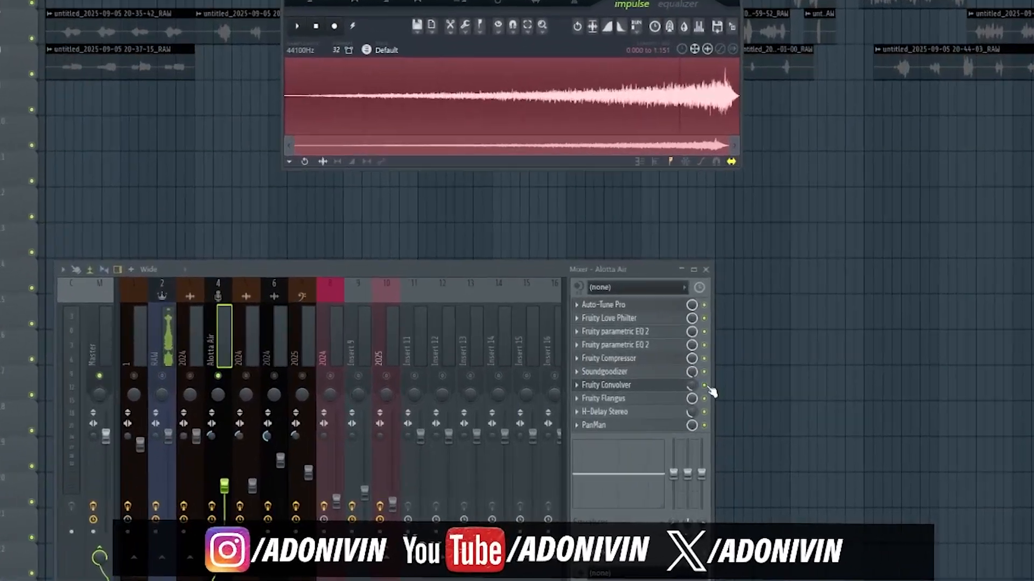
left_click(684, 400)
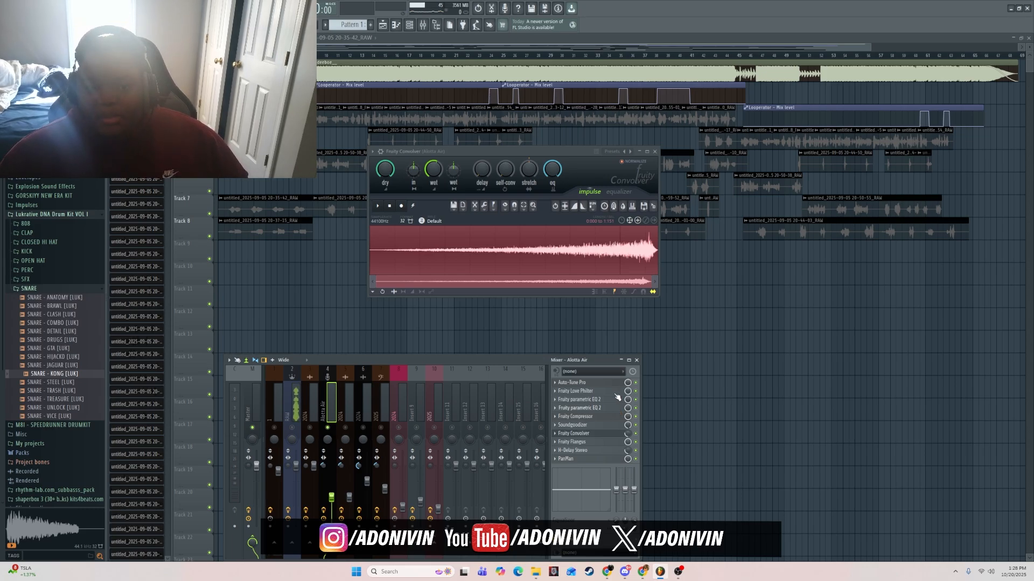
left_click(655, 152)
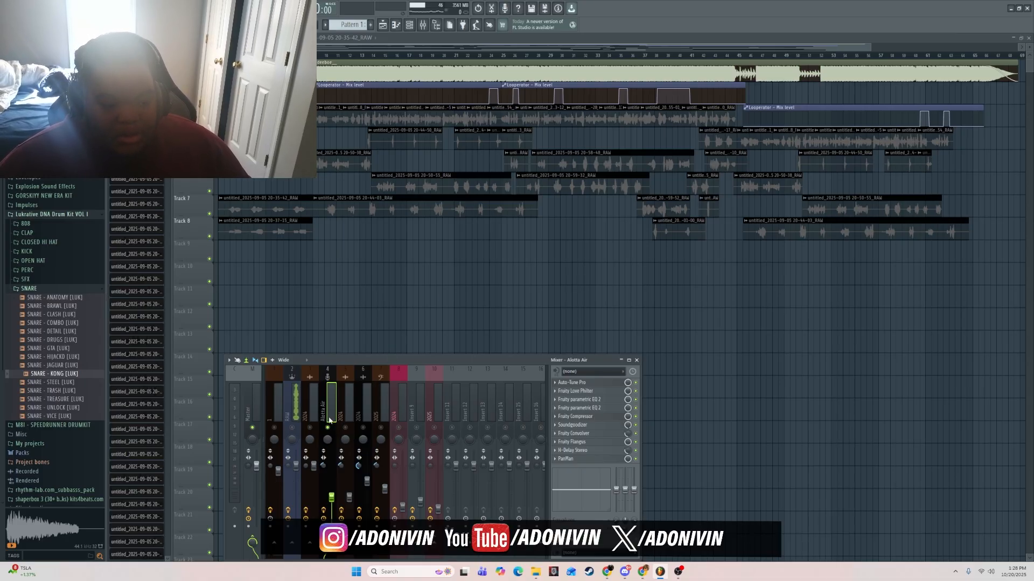
- Check the first Track 8 clip's channel settings and show its mixer insert 6
double_click(249, 234)
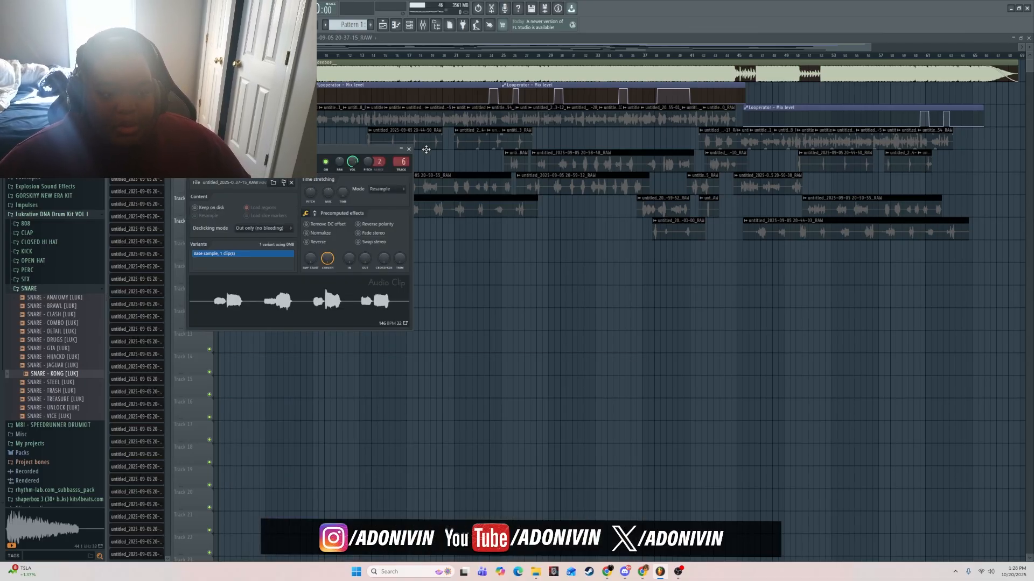
left_click(409, 148)
left_click(423, 24)
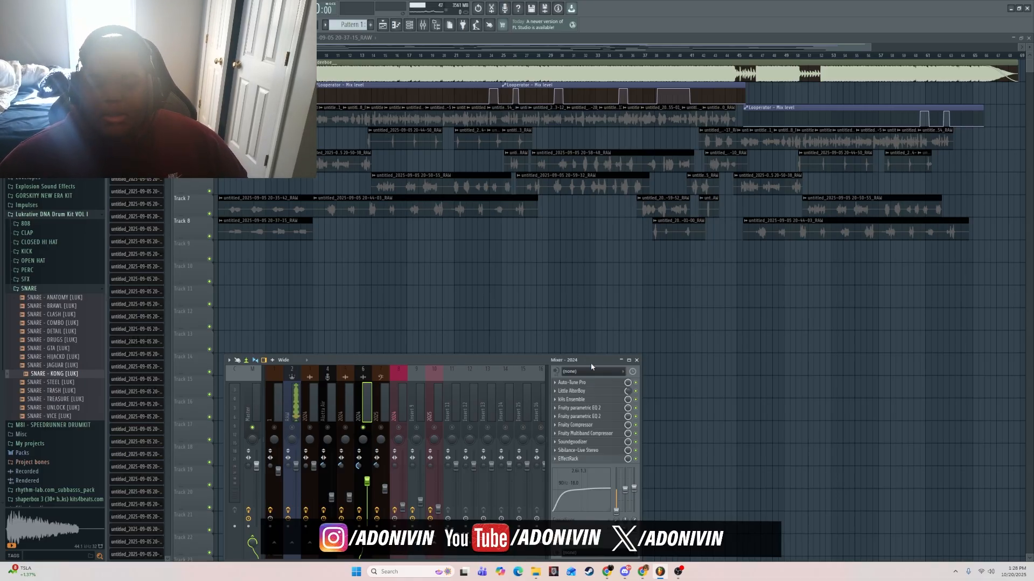
- Examine the Auto-Tune Pro, Little AlterBoy and kHs Ensemble settings on mixer insert 6
left_click(601, 384)
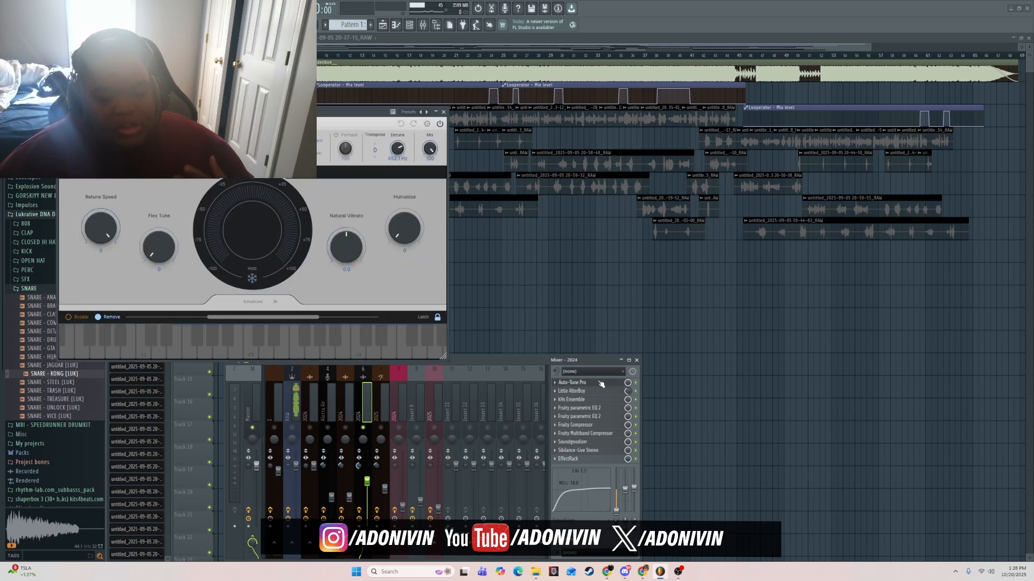
left_click(601, 383)
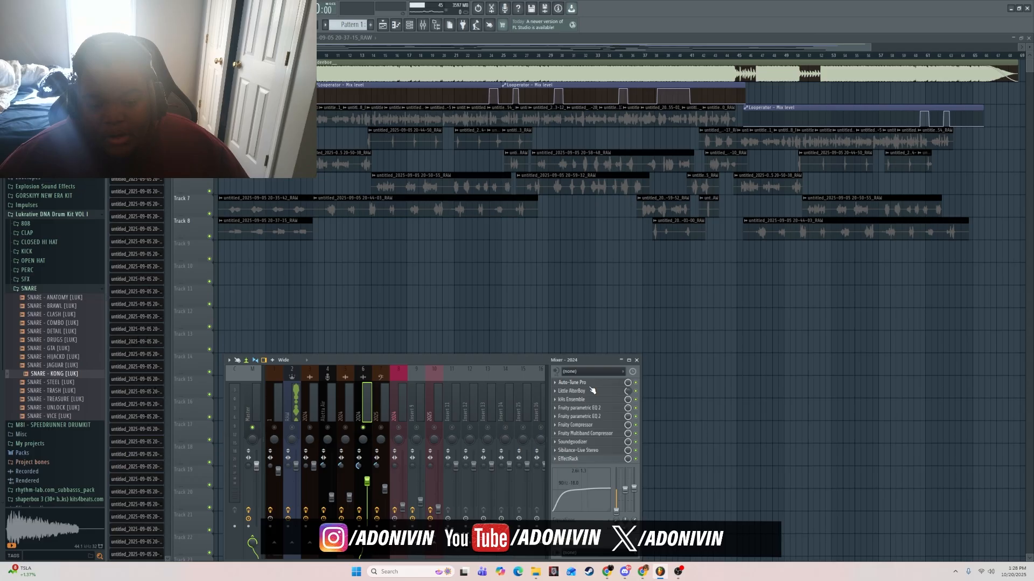
left_click(591, 391)
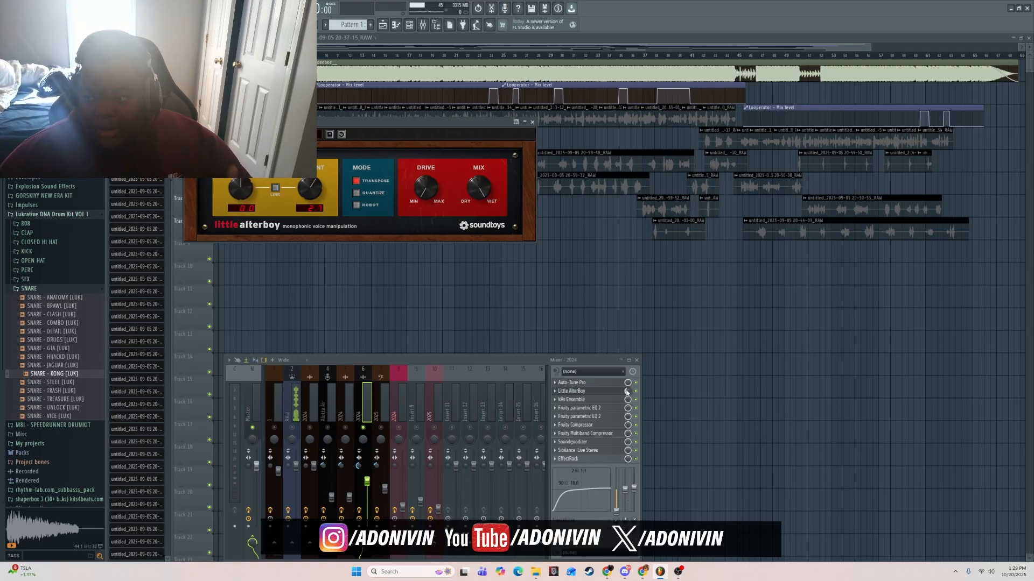
left_click(602, 401)
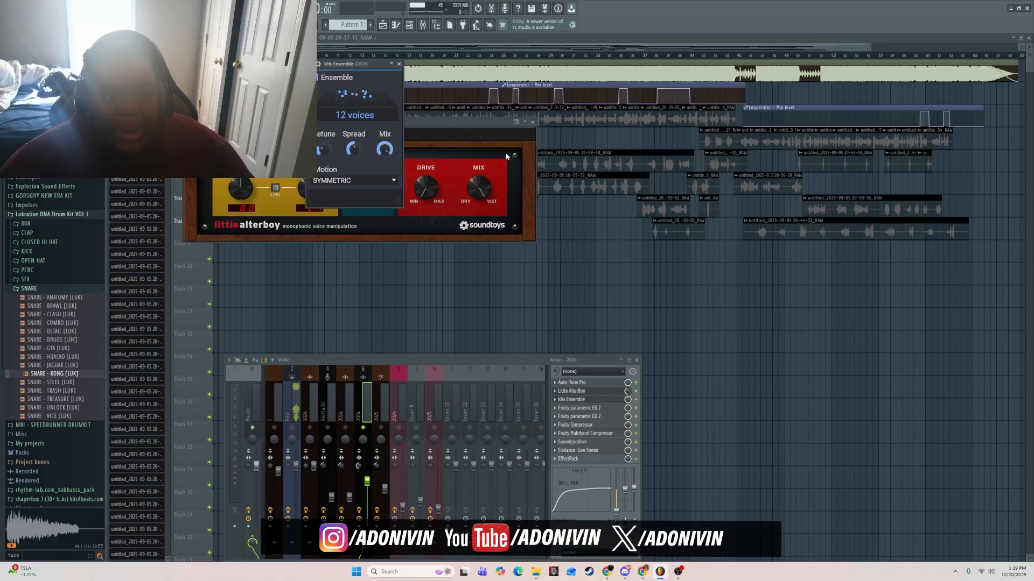
left_click(532, 122)
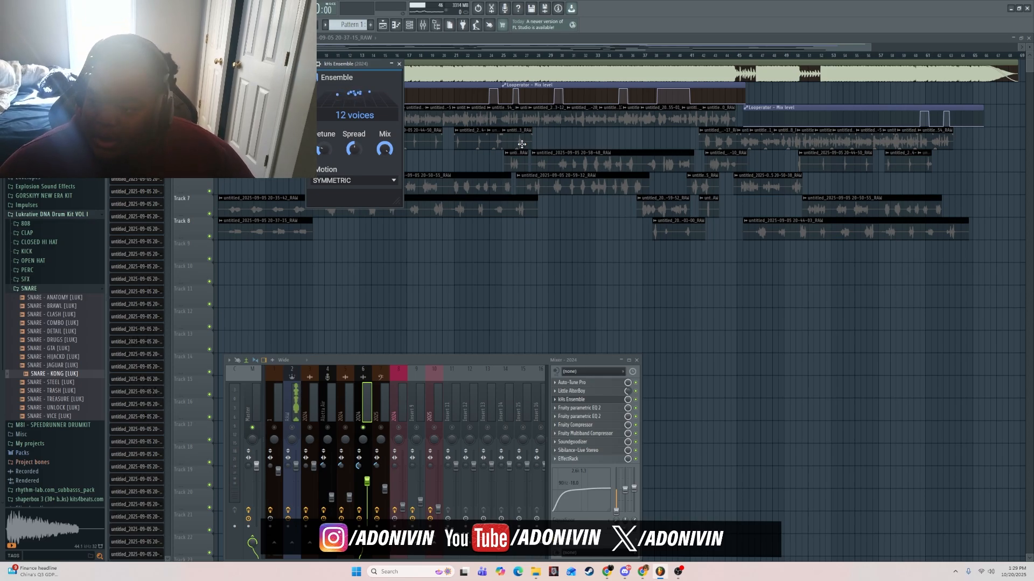
left_click_drag(368, 67, 590, 185)
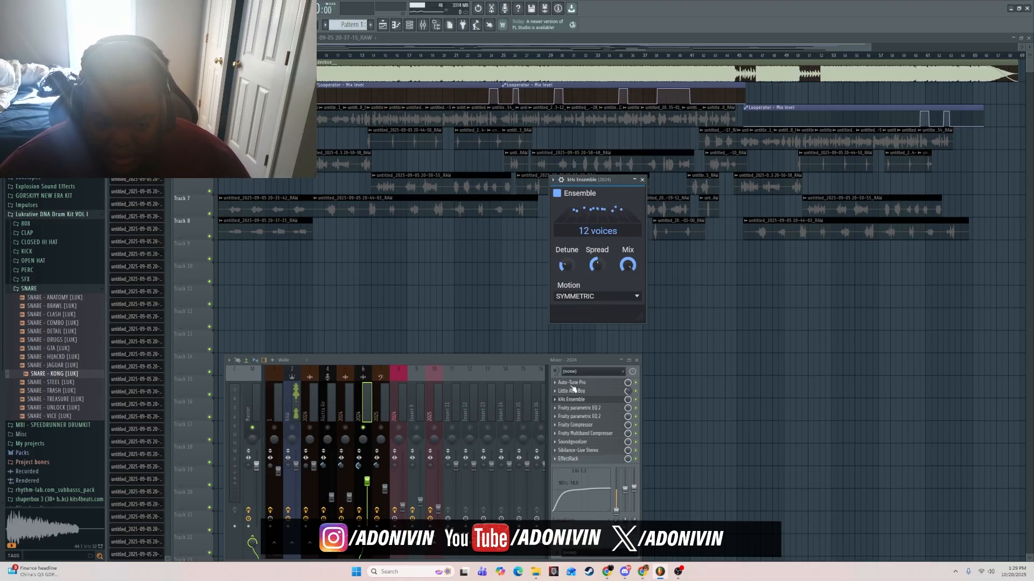
left_click(642, 181)
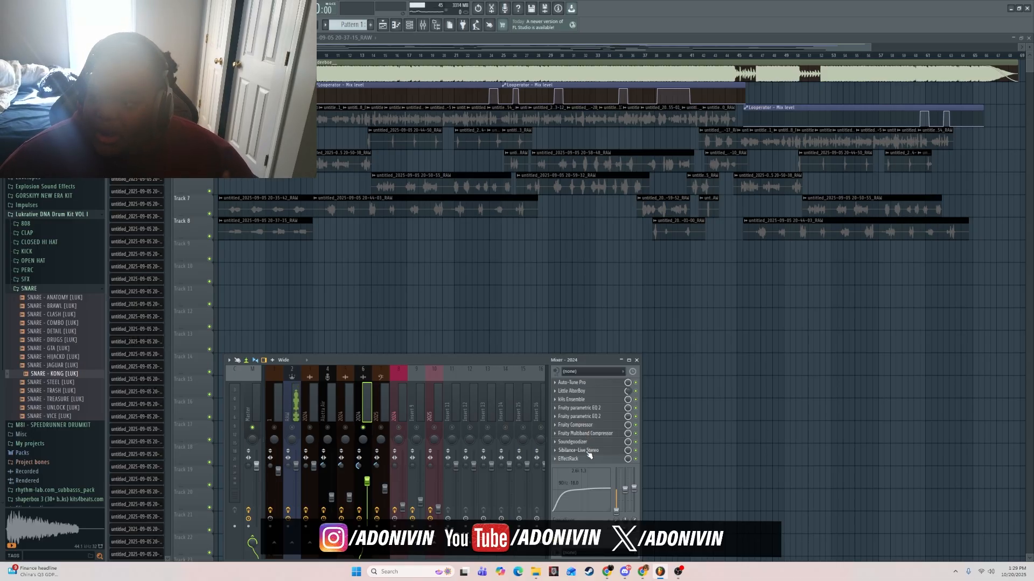
left_click(556, 451)
left_click(560, 404)
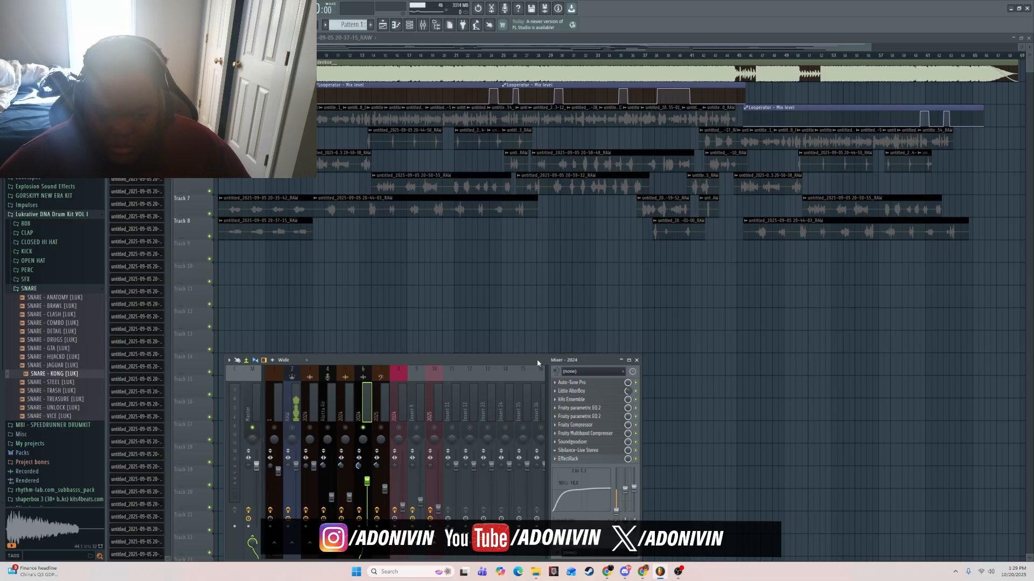
- Examine the Sibilance-Live Stereo de-esser settings on mixer insert 6
left_click(556, 452)
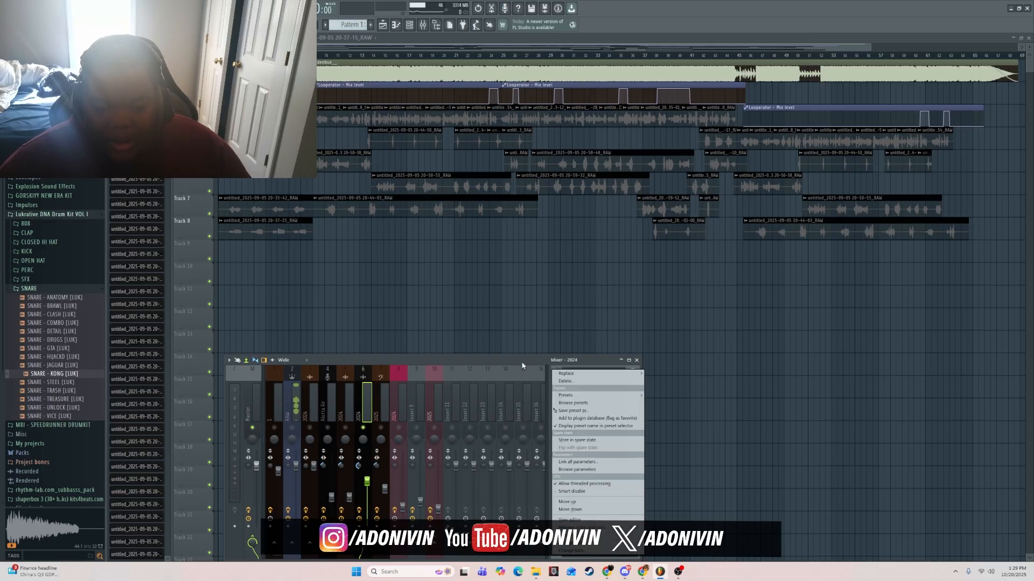
left_click(521, 368)
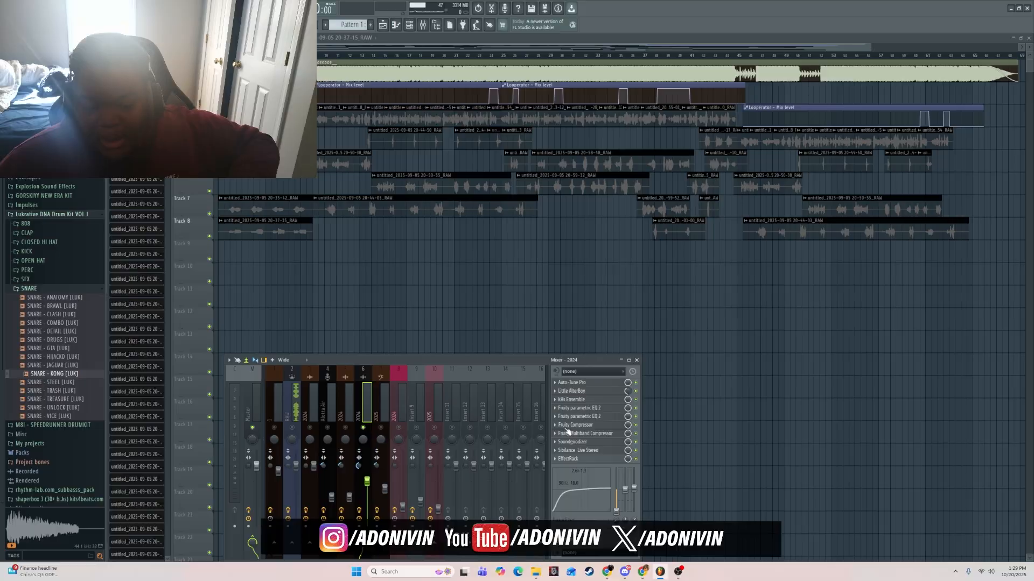
left_click(581, 451)
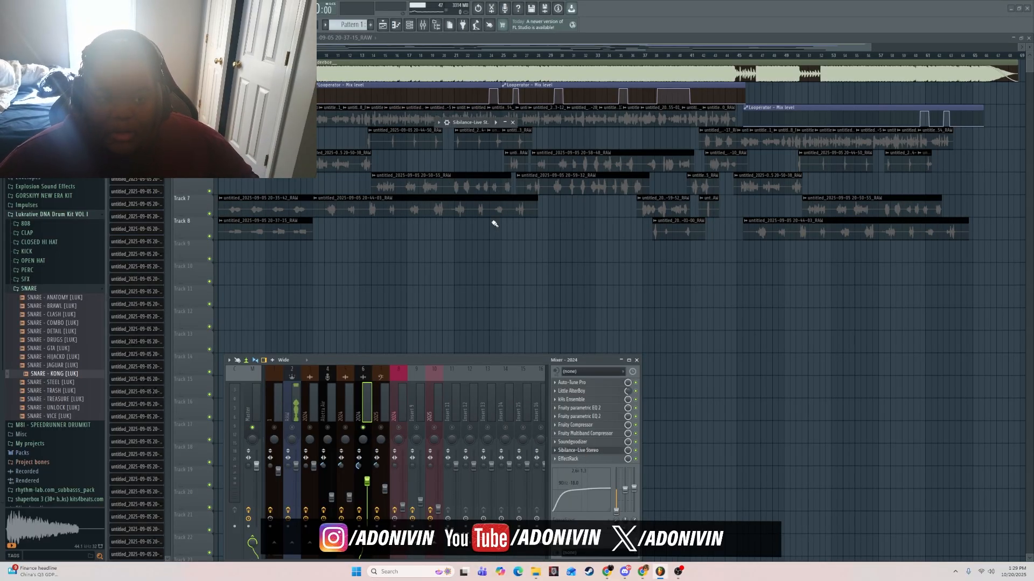
left_click(504, 122)
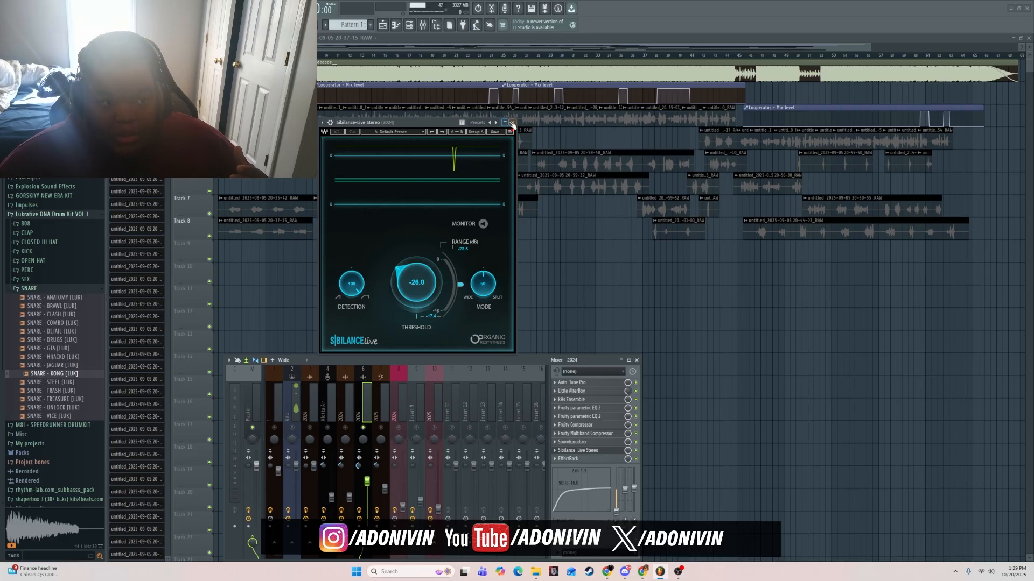
left_click(512, 122)
- Examine the EchoBoy and FilterFreak modules inside the EffectRack on mixer insert 6
left_click(567, 459)
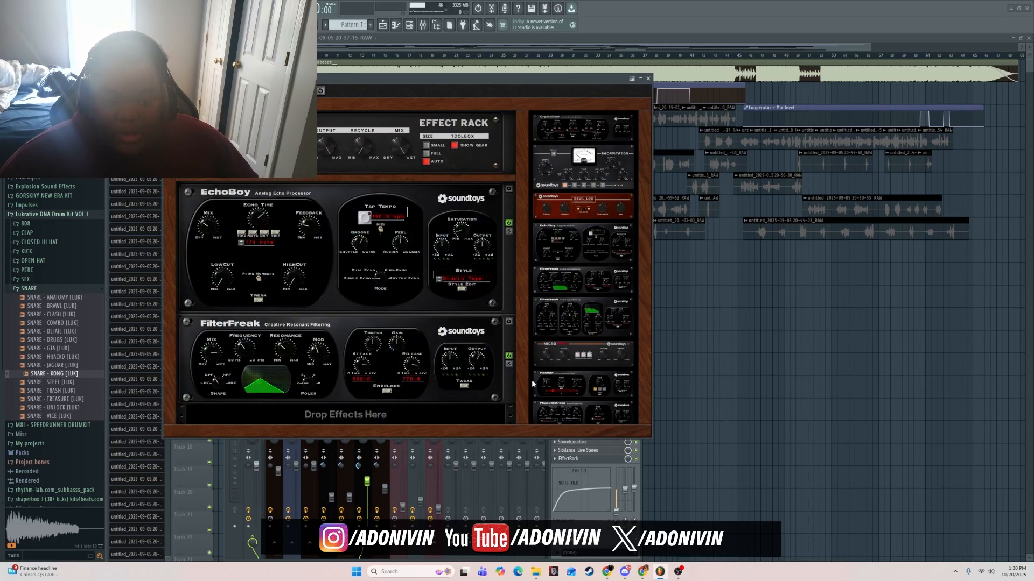
left_click_drag(439, 82, 713, 89)
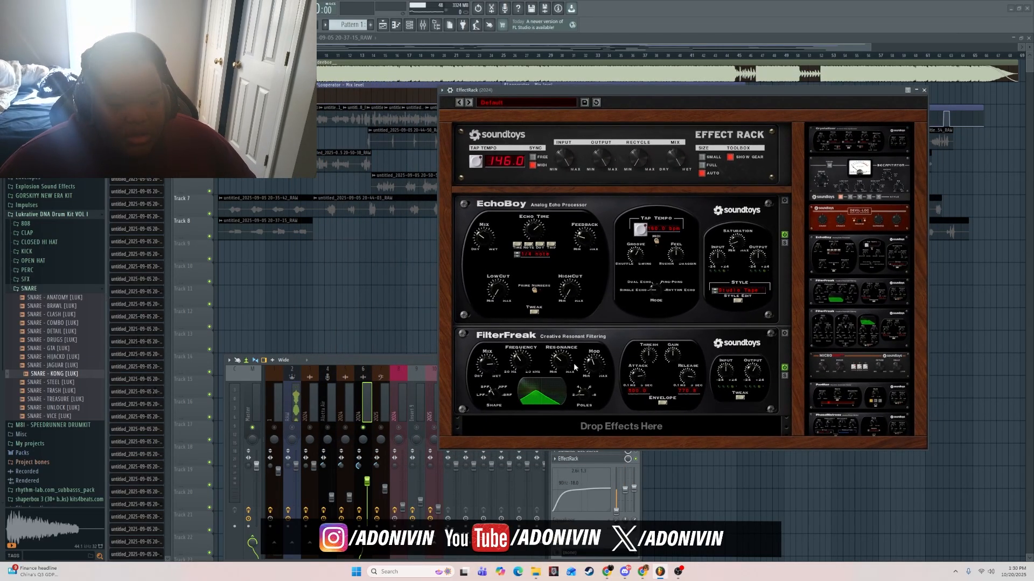
left_click_drag(638, 99, 493, 117)
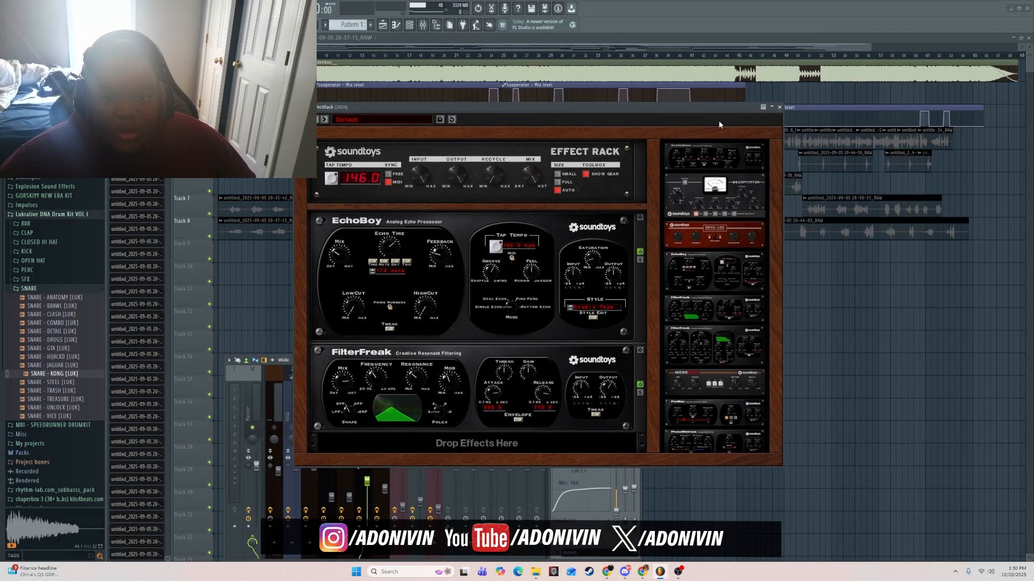
left_click(779, 107)
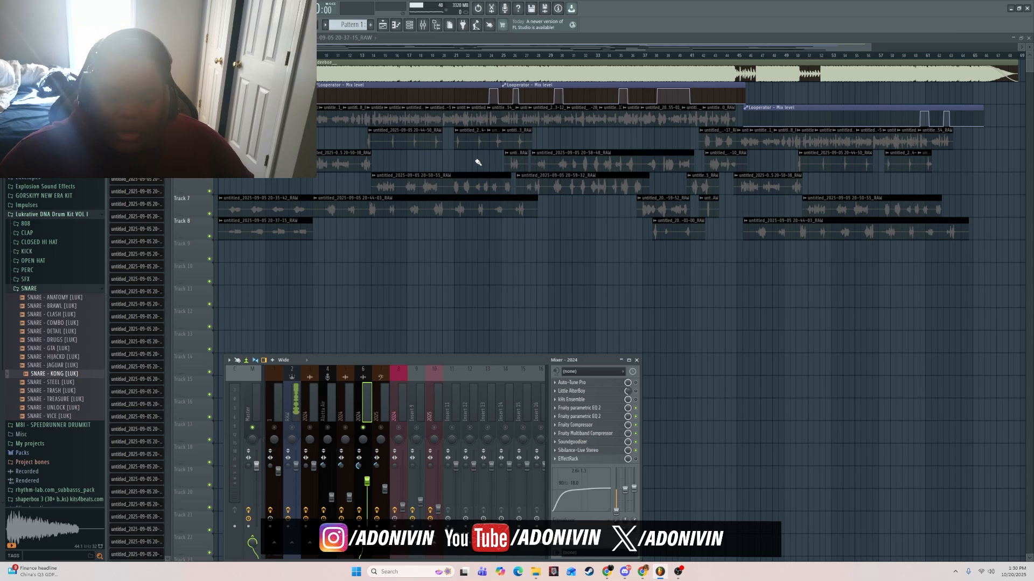
- Play the soloed insert 6 vocal with the EffectRack switched off and on to compare the sound
key("space")
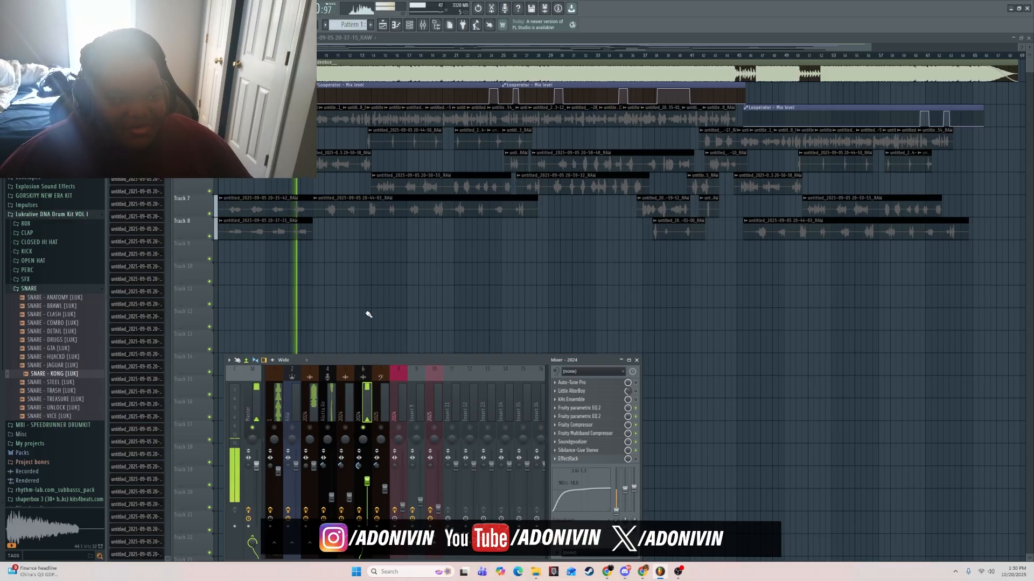
key("space")
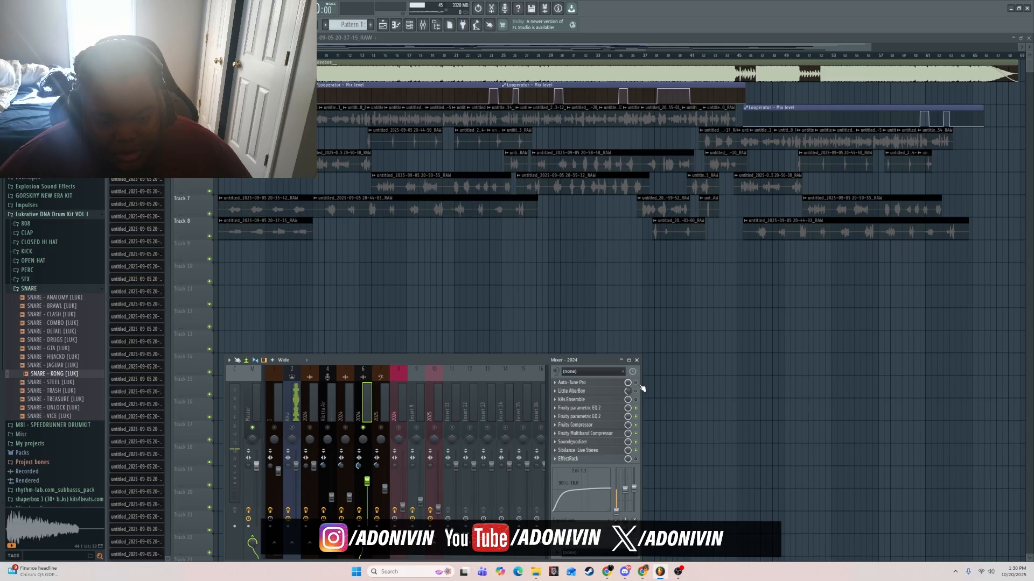
left_click(635, 459)
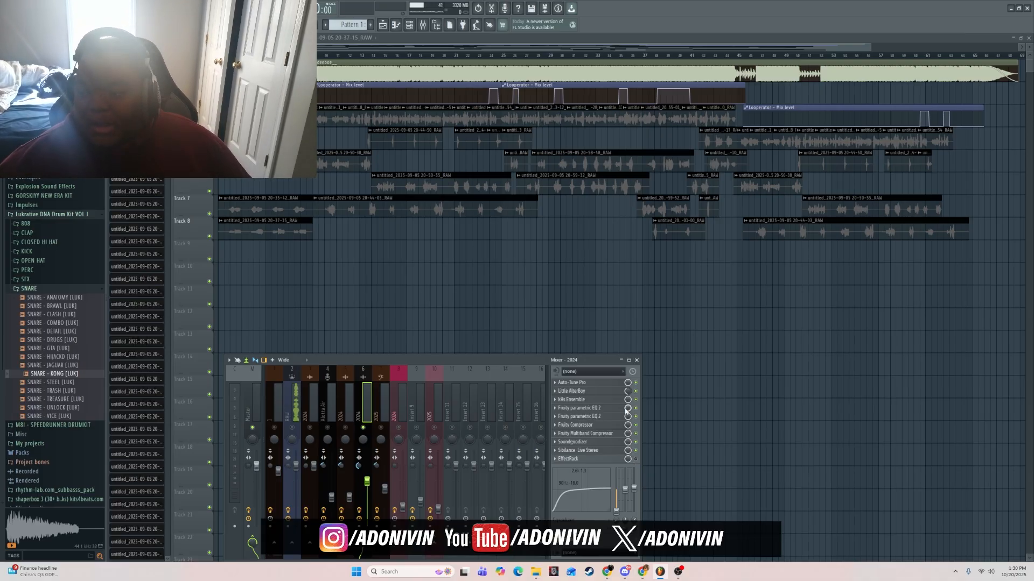
key("space")
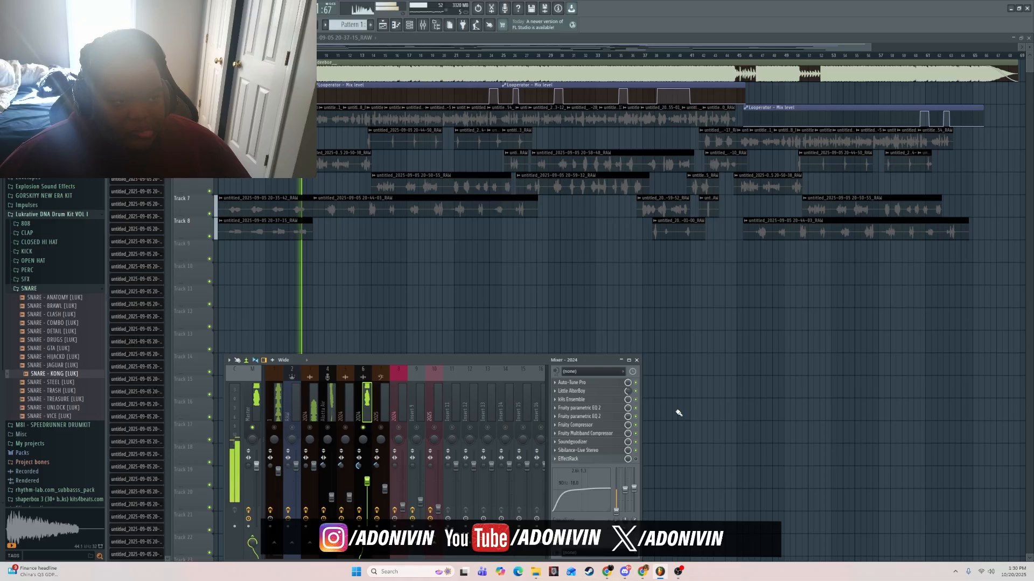
key("space")
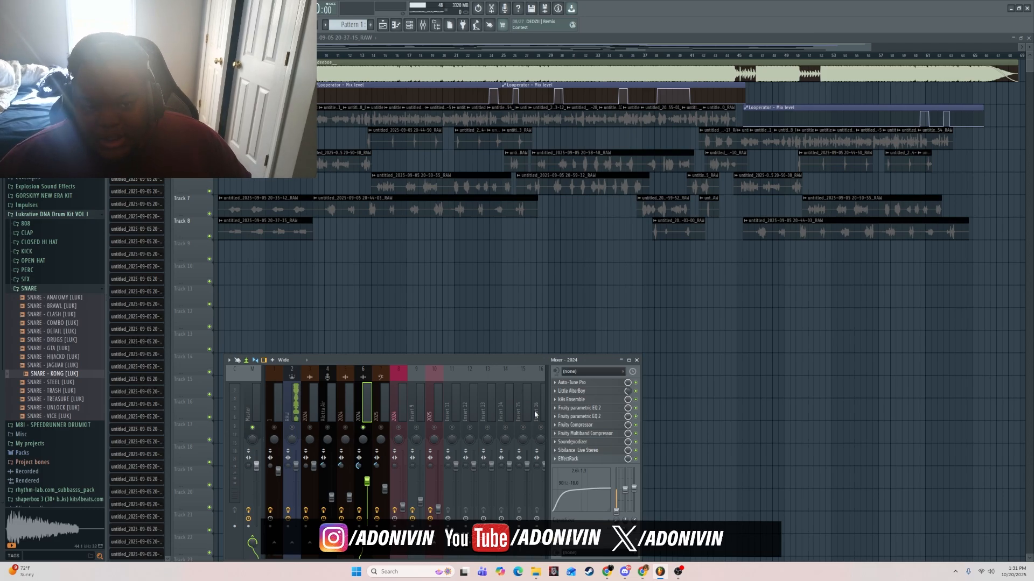
- Check FilterFreak's frequency, resonance and filter display in insert 6's EffectRack, and replay the soloed vocal
left_click(577, 460)
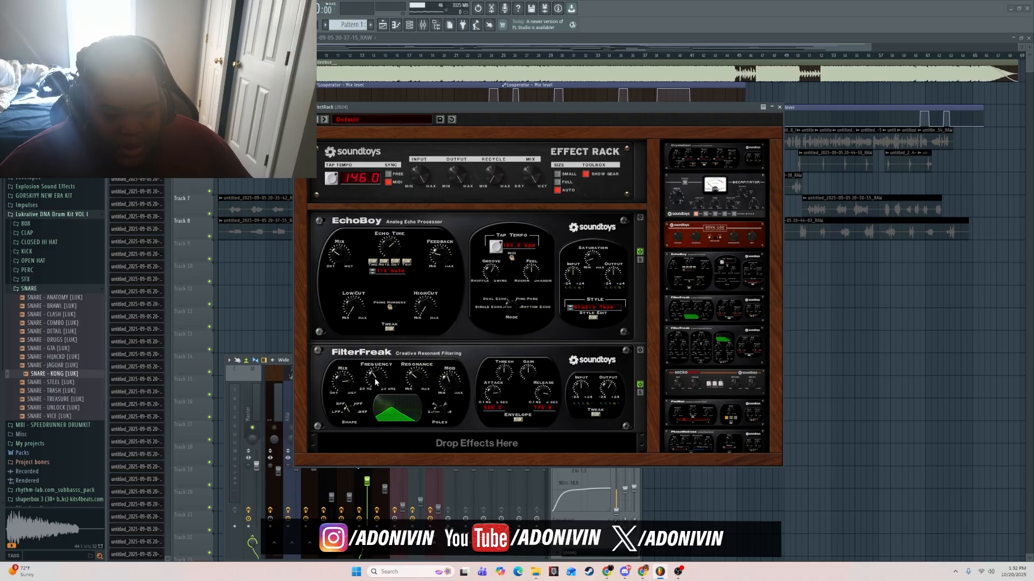
left_click_drag(375, 381, 376, 374)
key("ctrl+z")
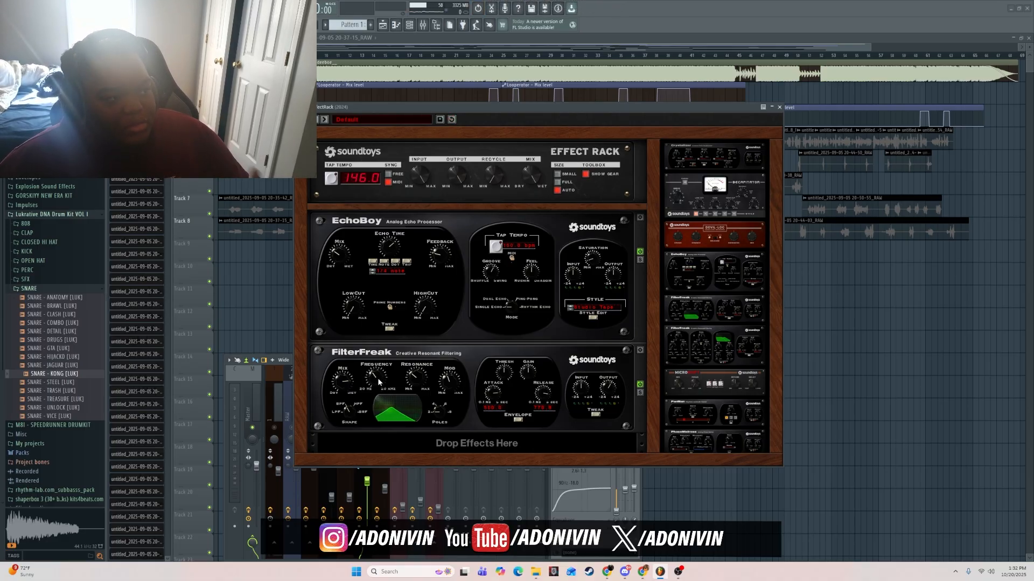
left_click_drag(376, 380, 376, 382)
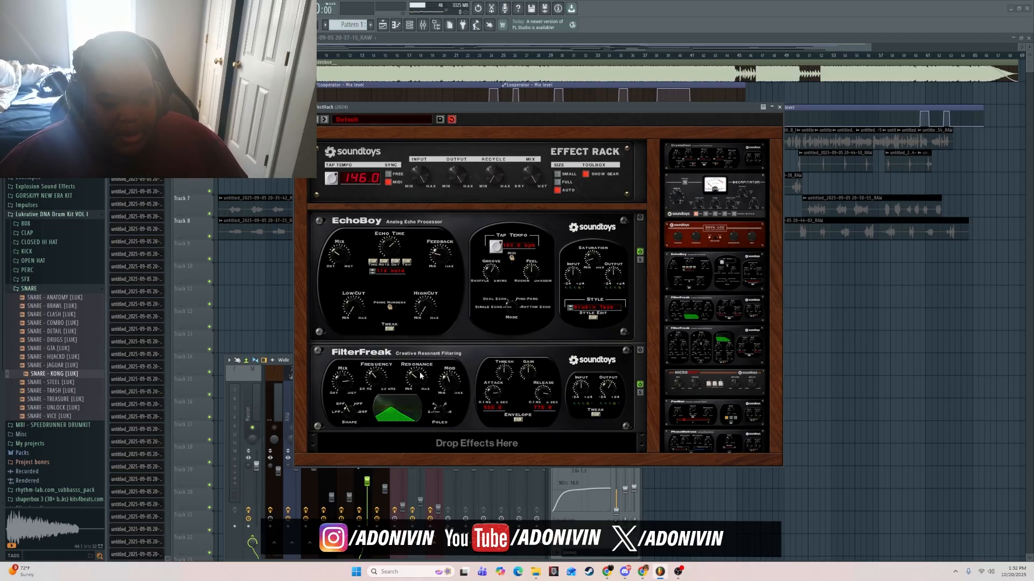
mouse_move(420, 376)
left_mouse_down()
mouse_move(423, 343)
mouse_move(423, 378)
mouse_move(425, 354)
mouse_move(413, 381)
left_mouse_up()
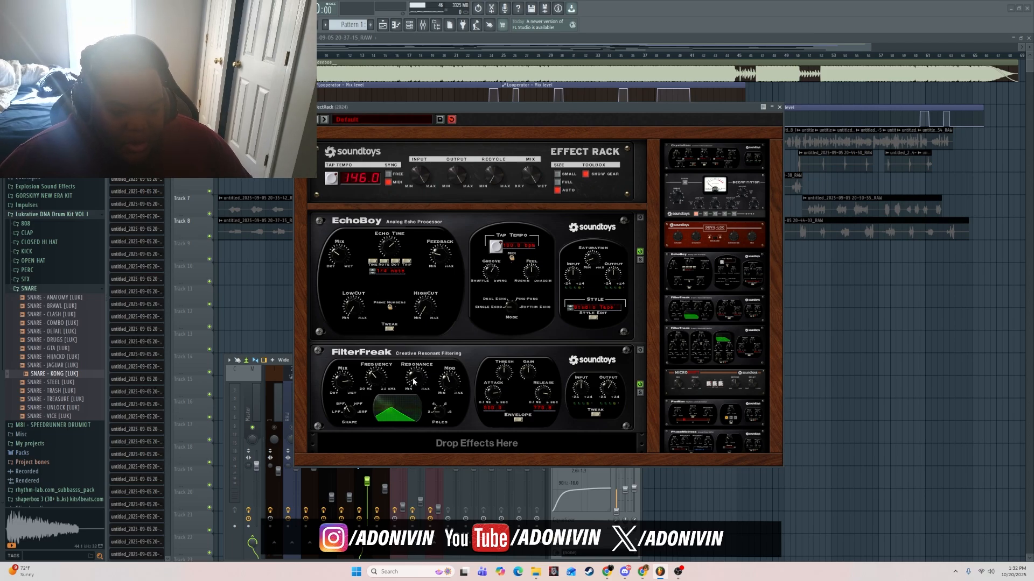
left_click_drag(415, 403, 415, 400)
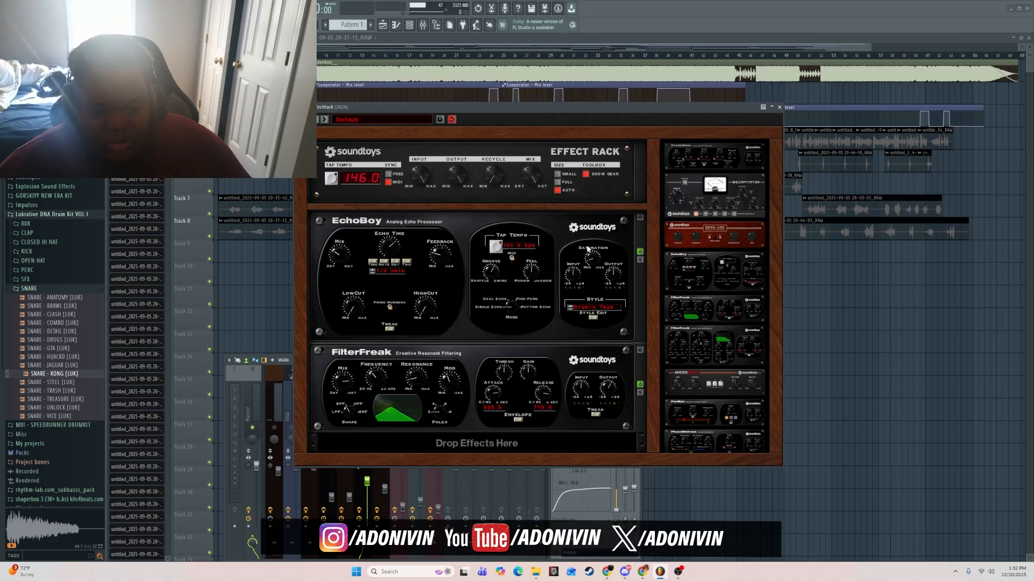
left_click(779, 107)
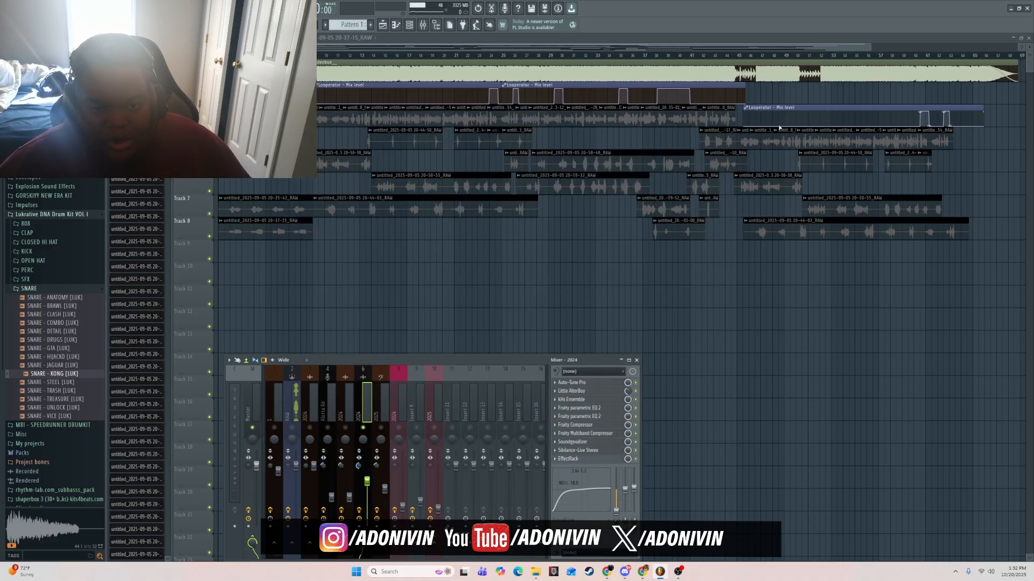
key("space")
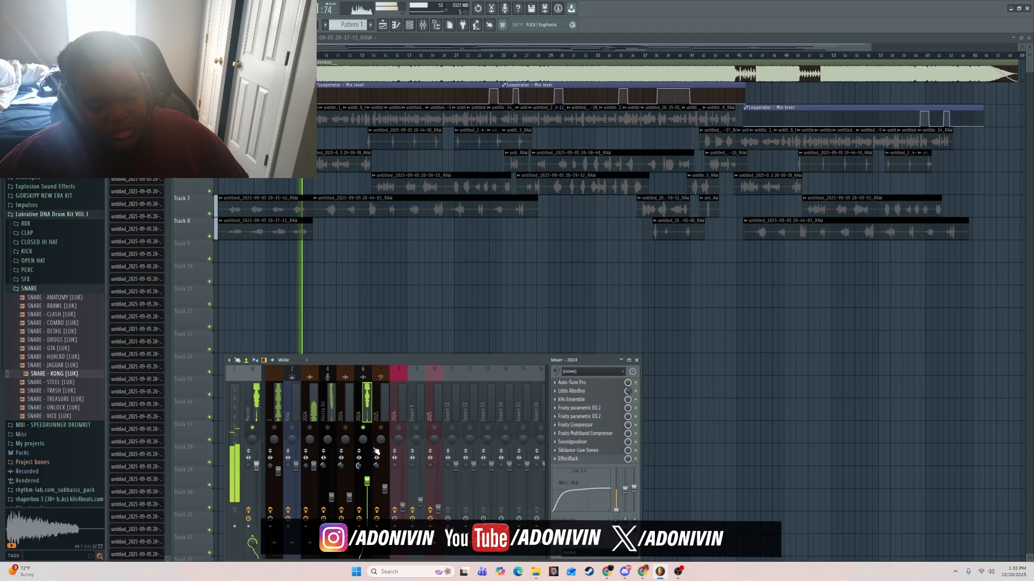
key("space")
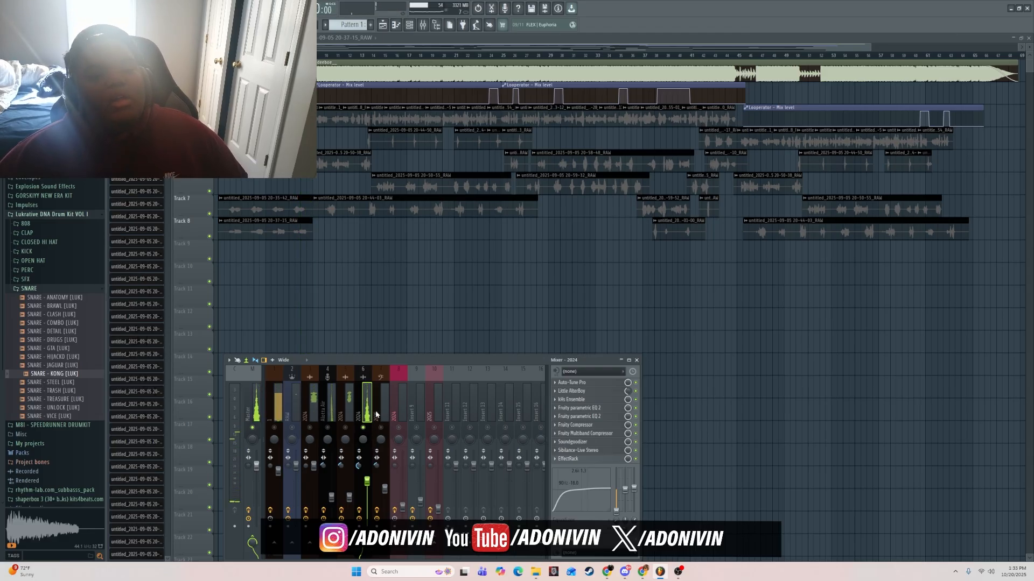
- Turn off the solo on mixer insert 6 and mute insert 2
right_click(363, 428)
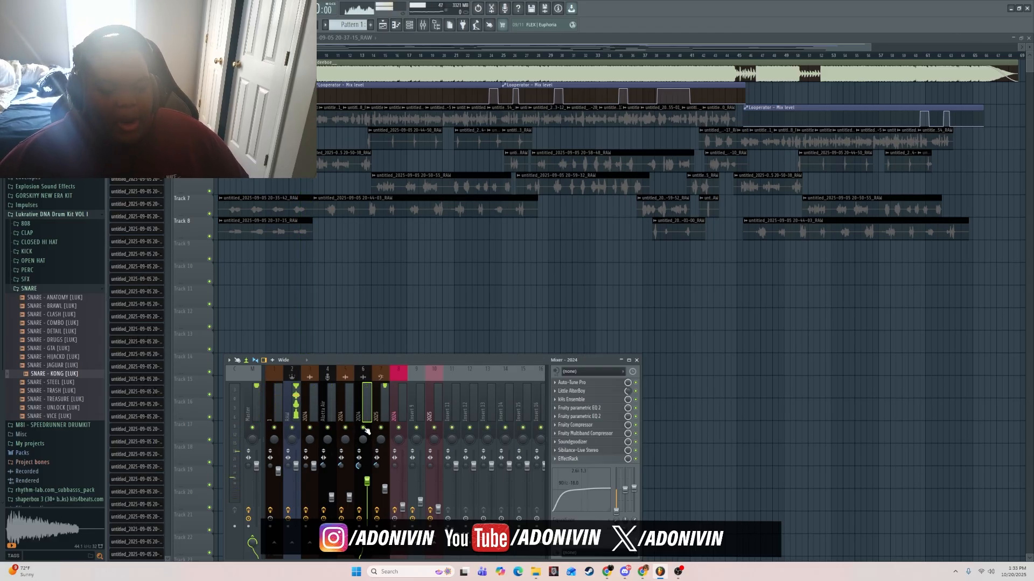
left_click(293, 429)
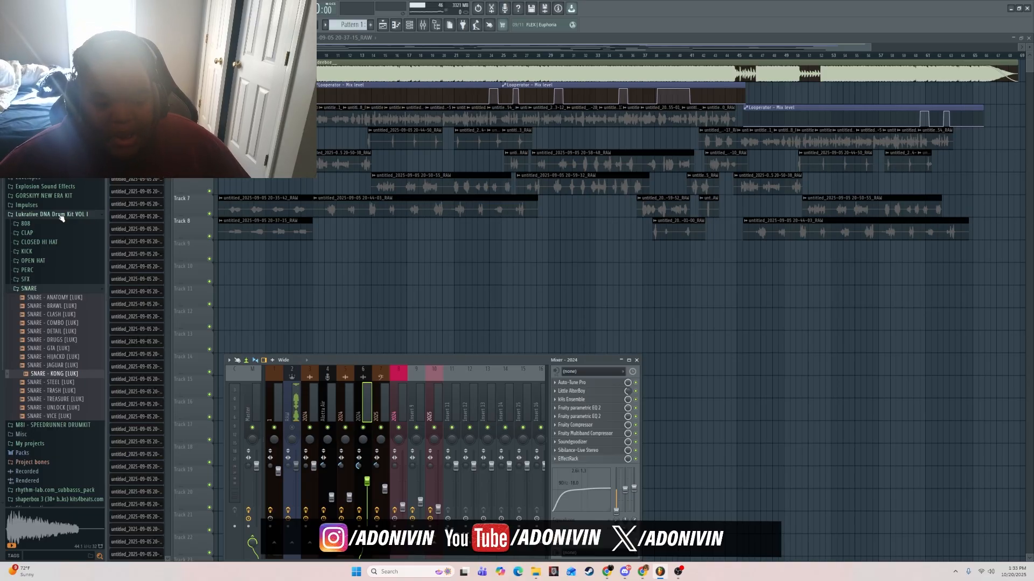
left_click(404, 383)
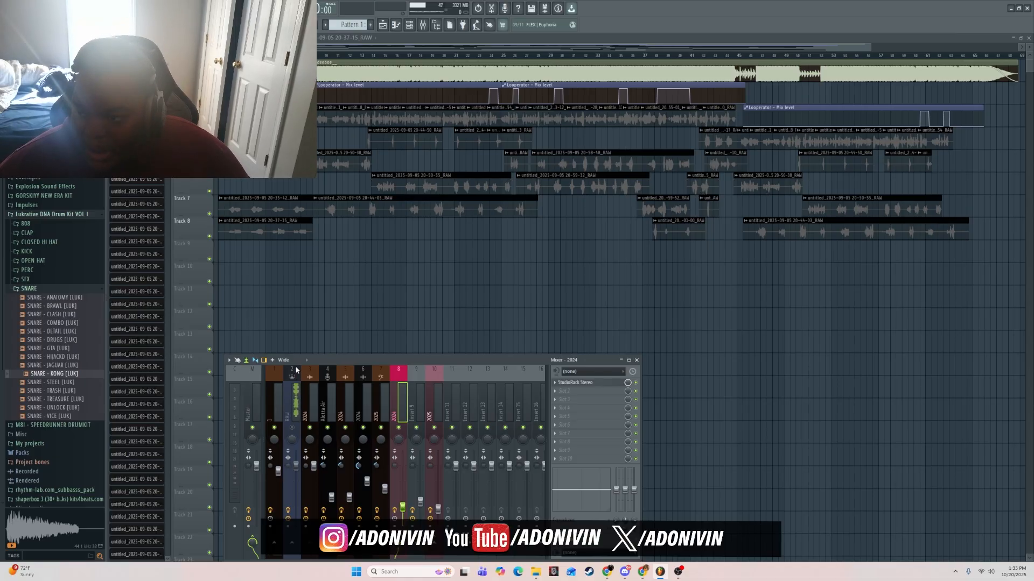
- Play the full song briefly from the end of the first Track 8 clip
left_click(313, 56)
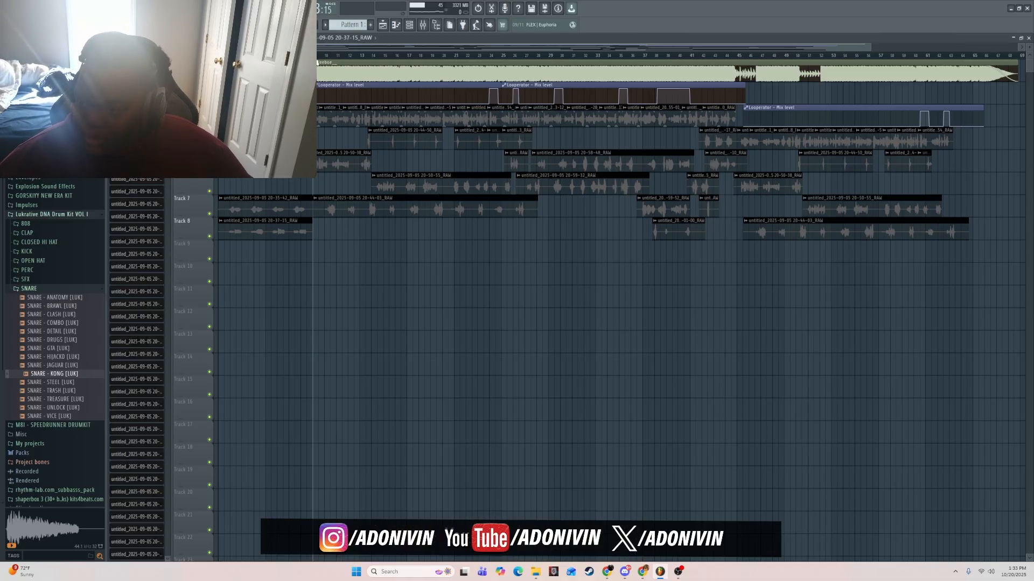
key("space")
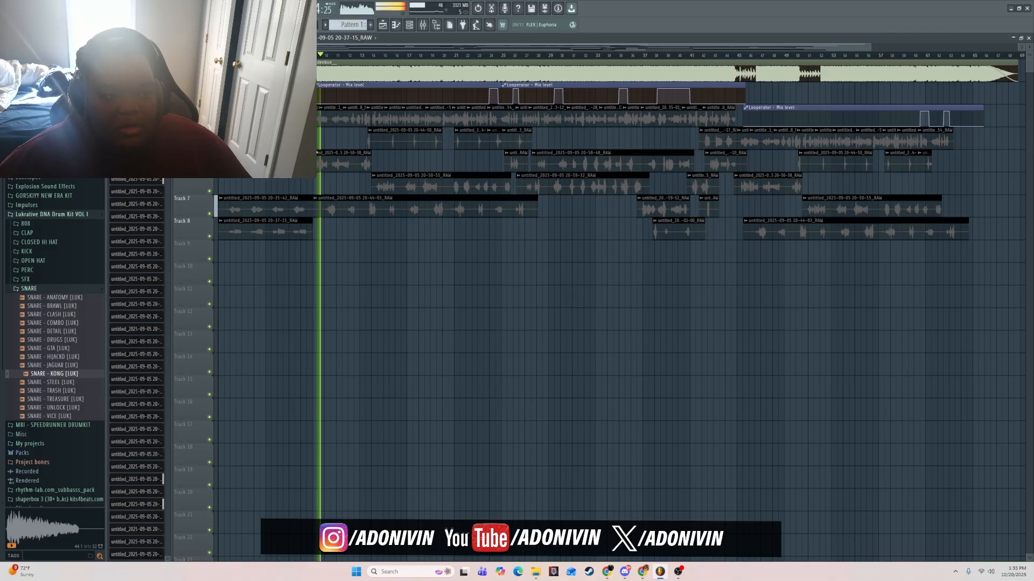
key("space")
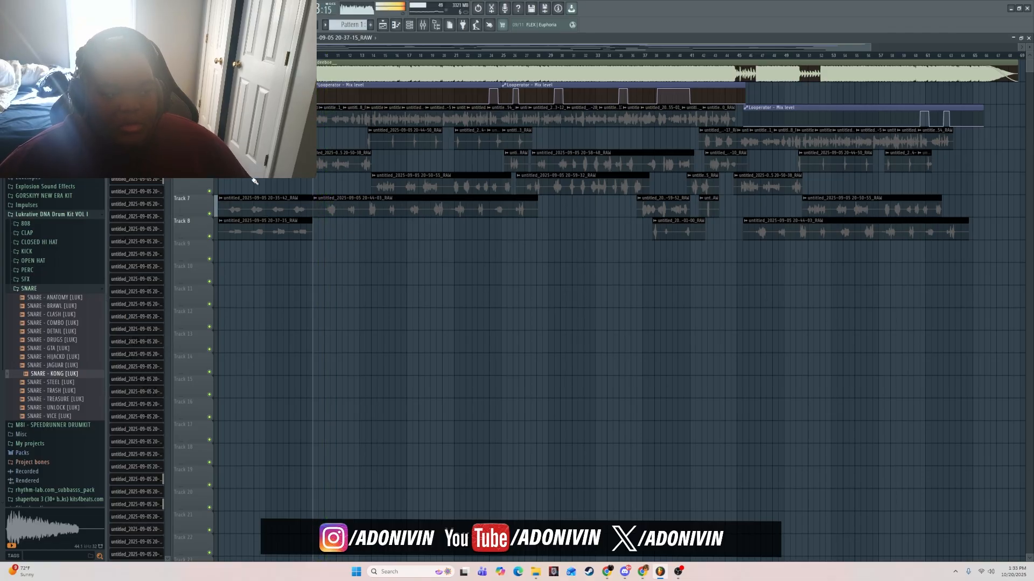
- Solo playlist Track 5 and show the effect chain of mixer insert 5
right_click(210, 168)
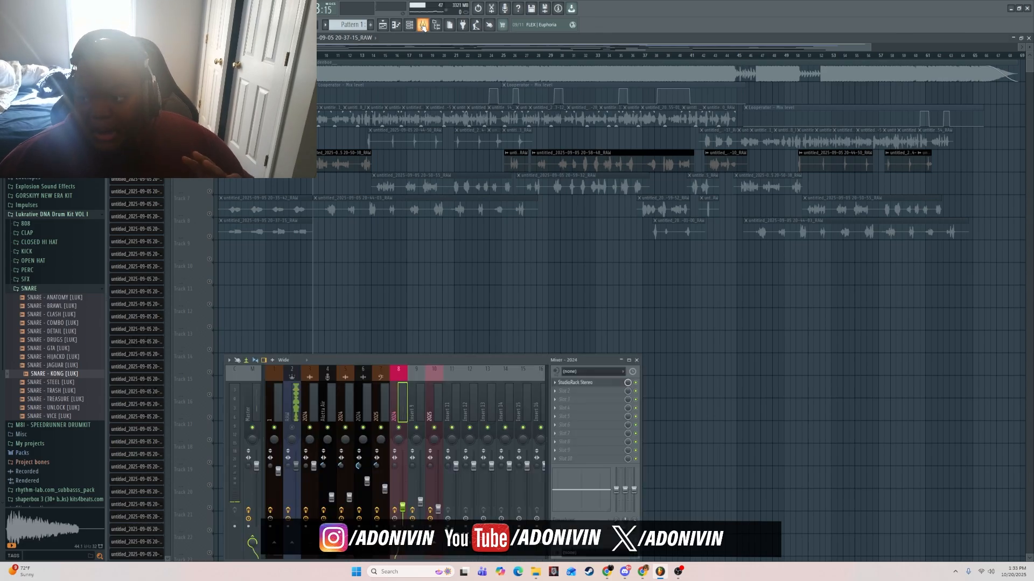
left_click(422, 25)
left_click(344, 376)
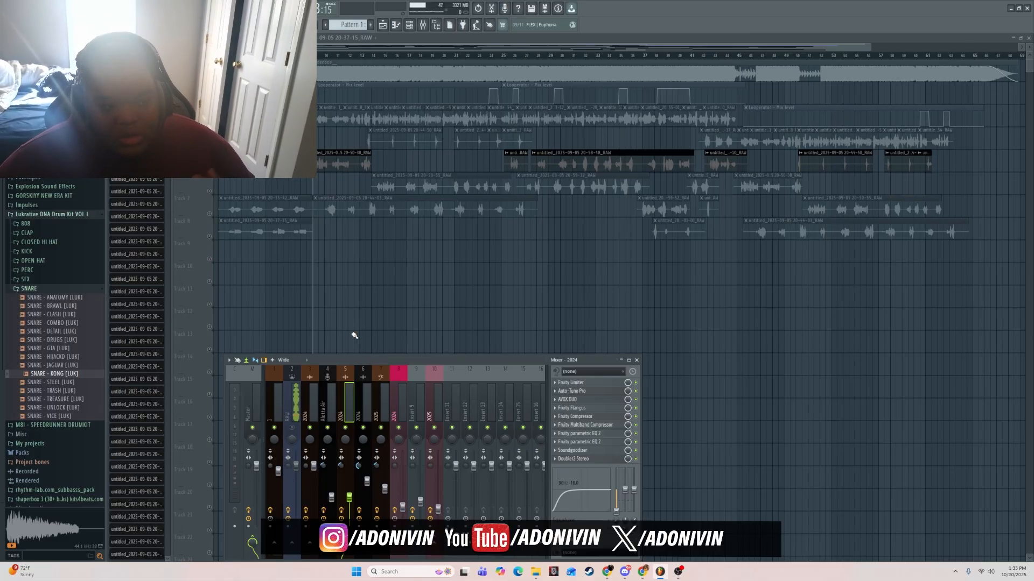
- Play the soloed Track 5 vocal with mixer insert 5's effect chain in view
key("F9")
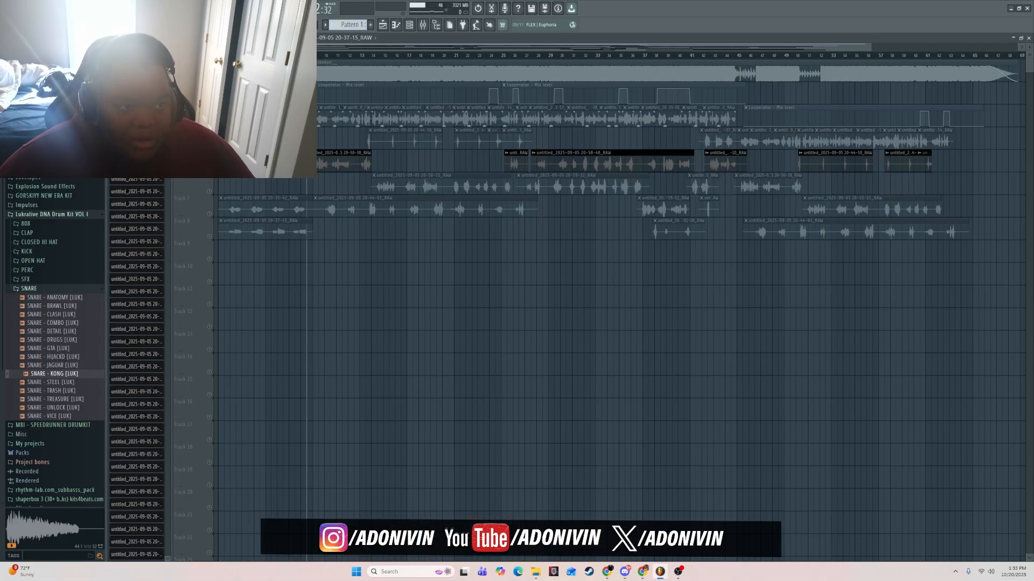
left_click(423, 25)
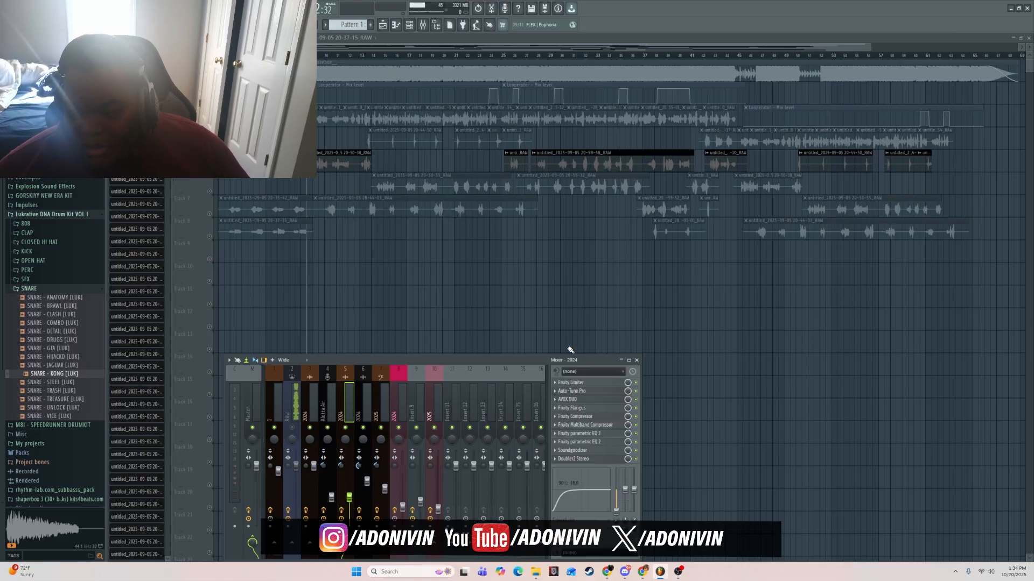
key("space")
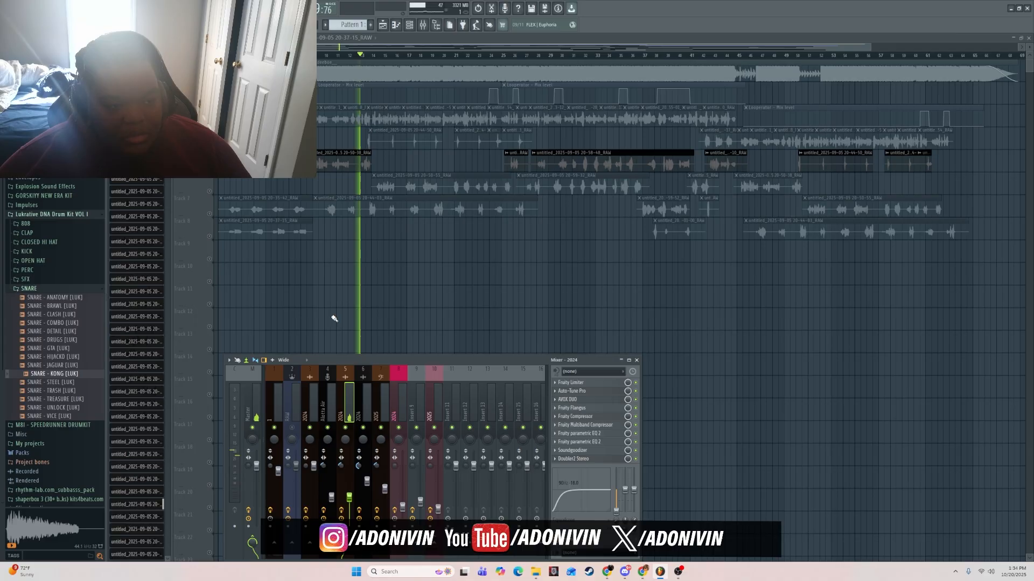
key("space")
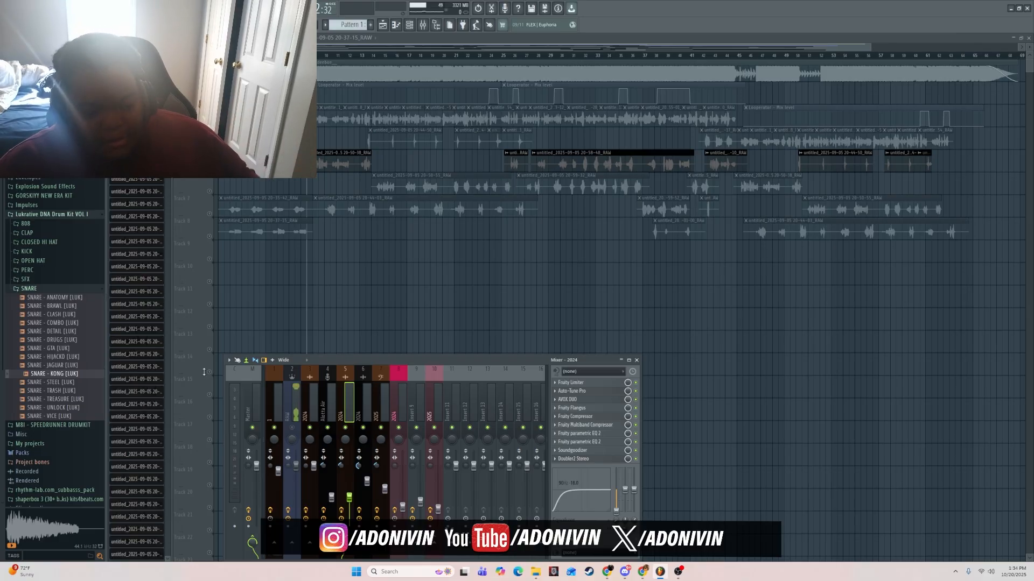
- Unmute mixer insert 2, mute it again and hide the mixer
left_click(291, 428)
left_click(292, 428)
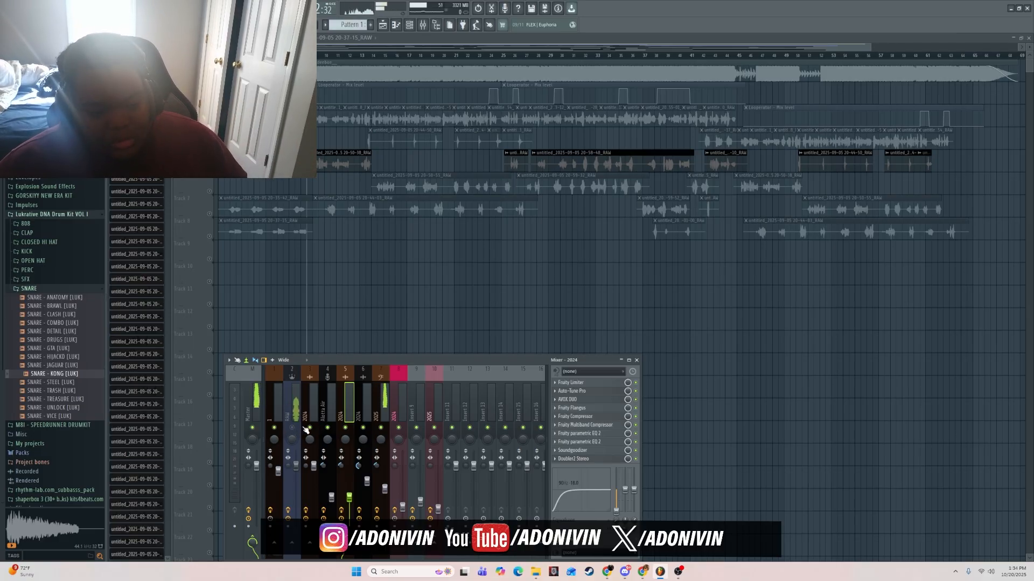
key("F9")
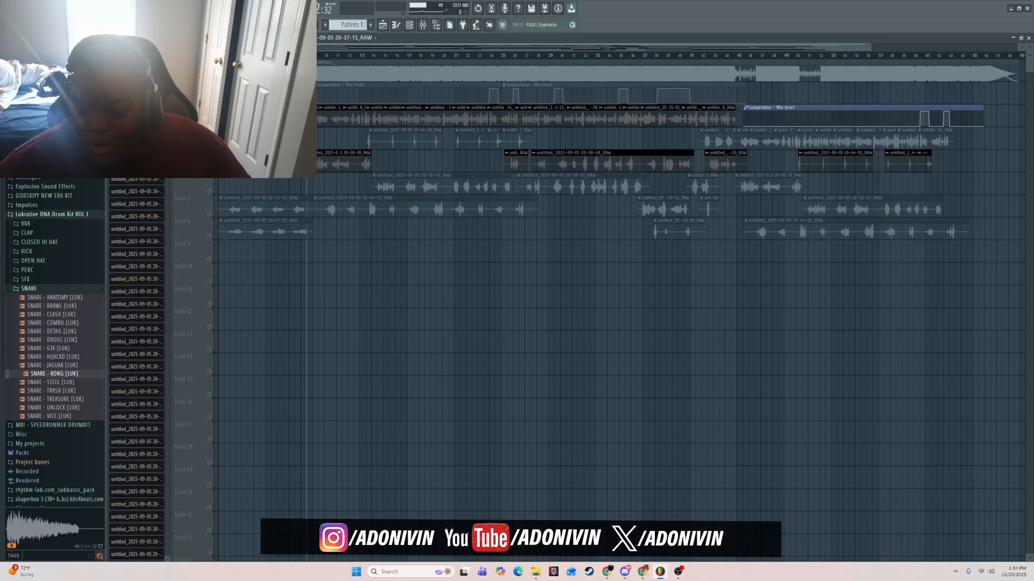
- Play the vocals together, solo mixer insert 5 and play that layer alone for comparison
key("space")
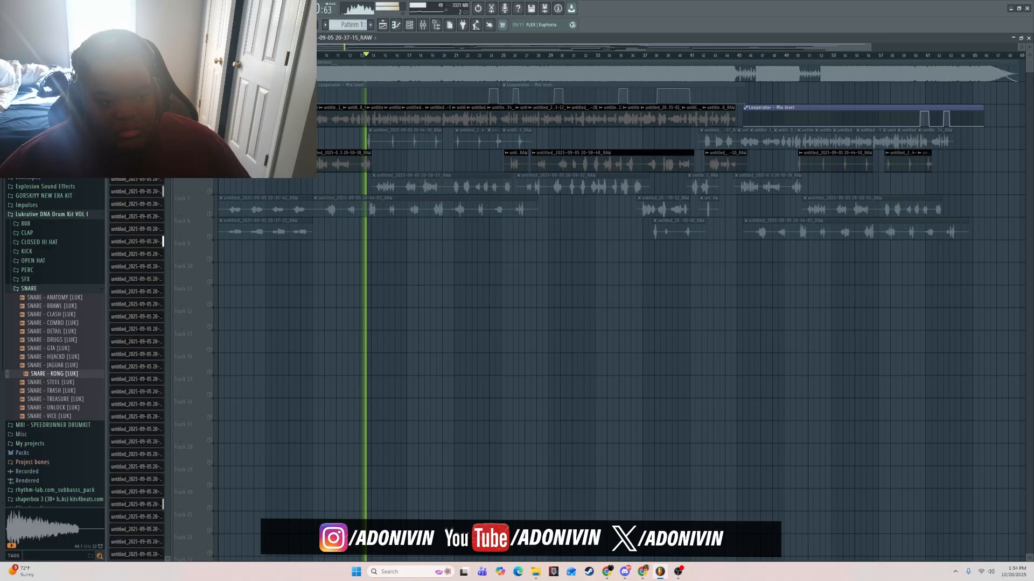
key("space")
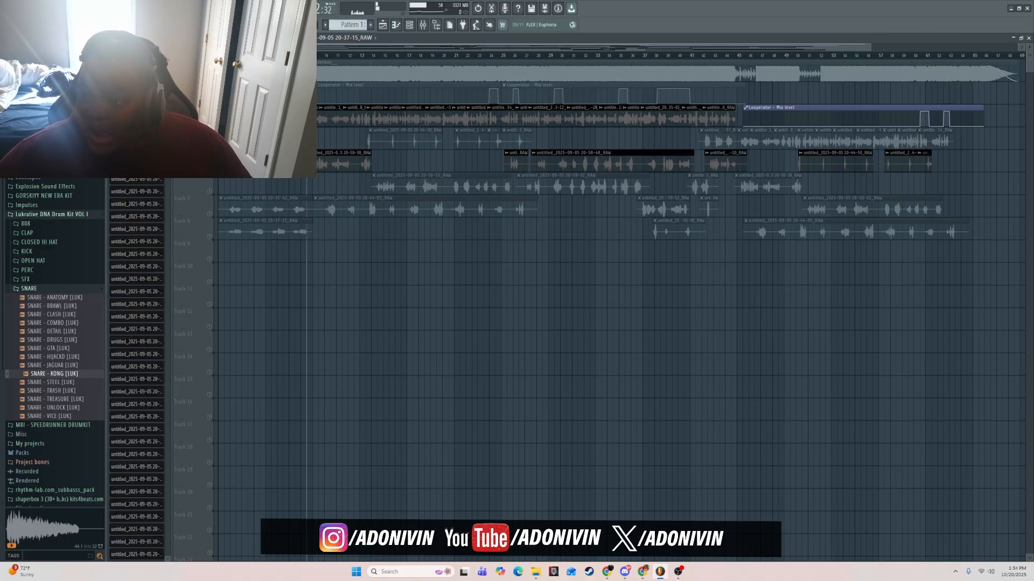
left_click(428, 32)
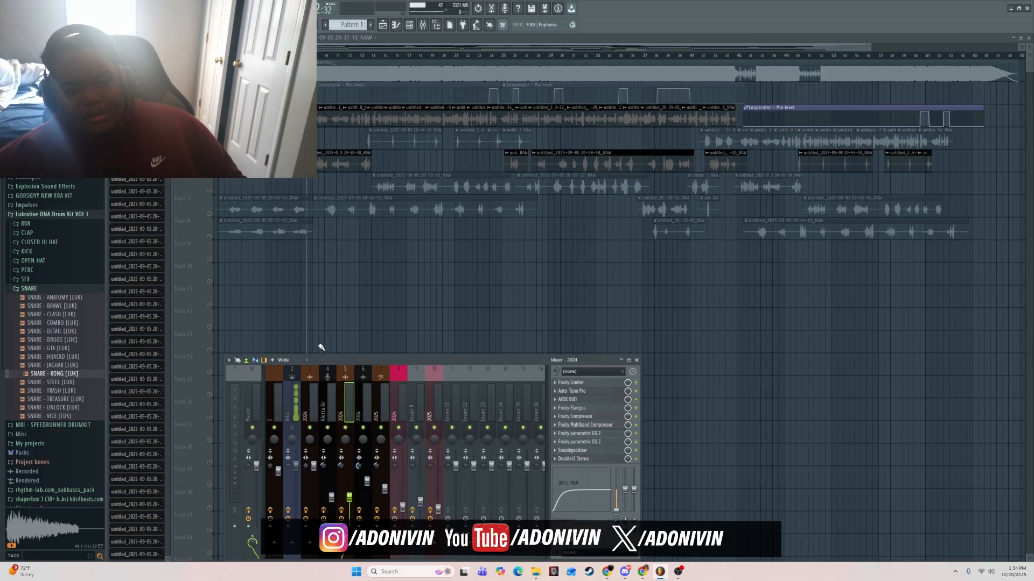
right_click(346, 428)
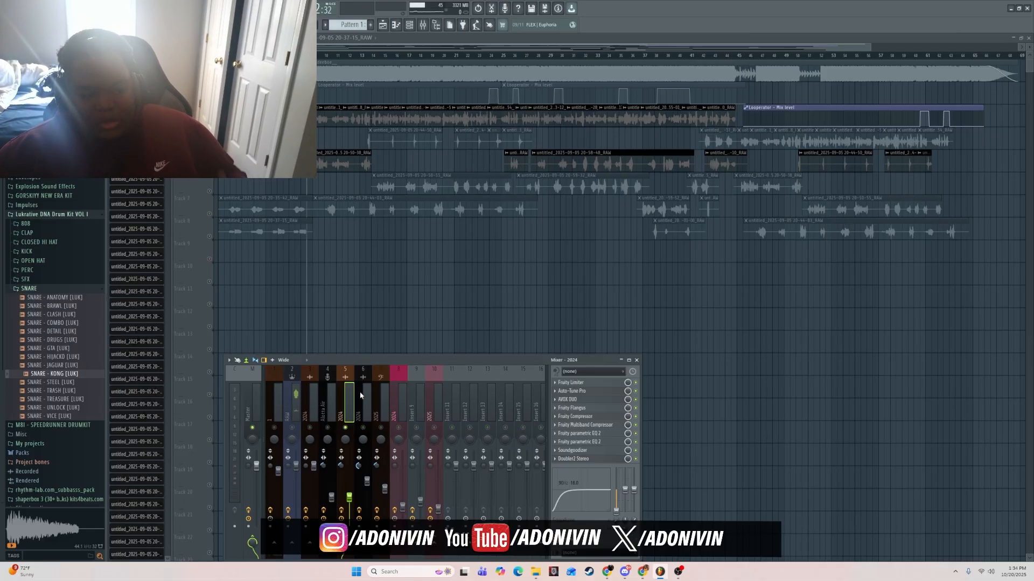
key("space")
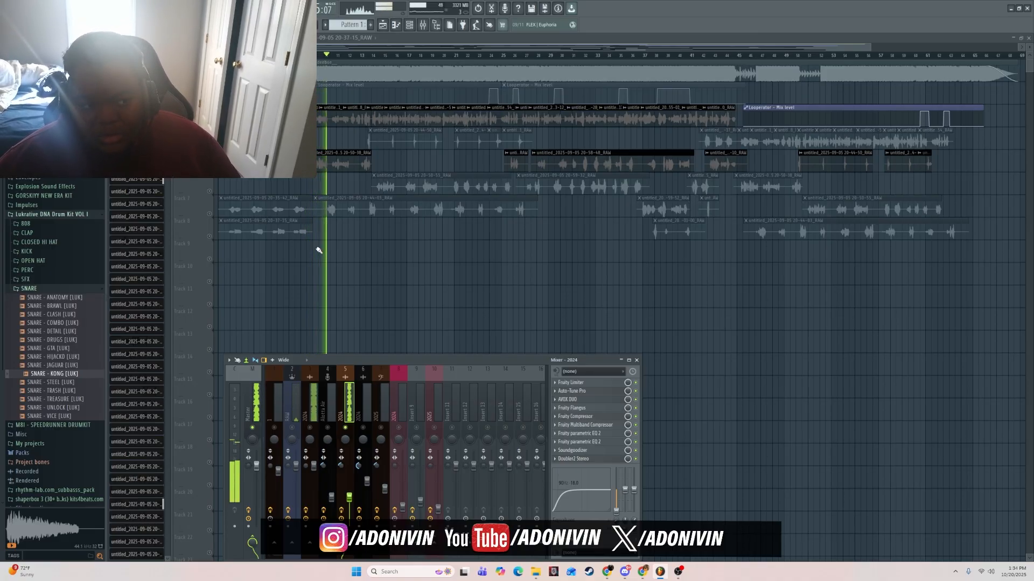
key("space")
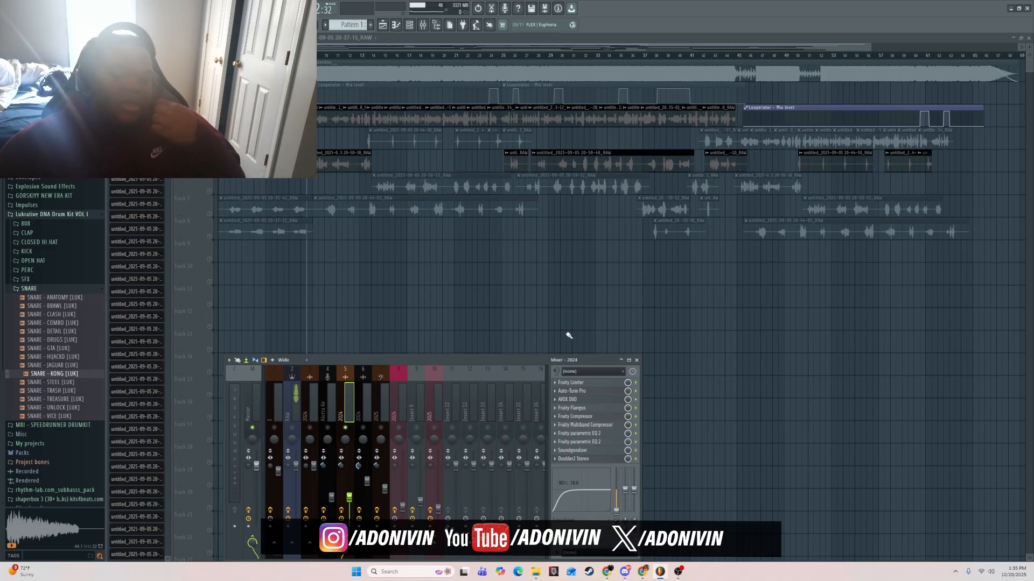
- View the Auto-Tune Pro settings on mixer insert 5, close them and open AVOX DUO in a fully visible place
left_click(572, 391)
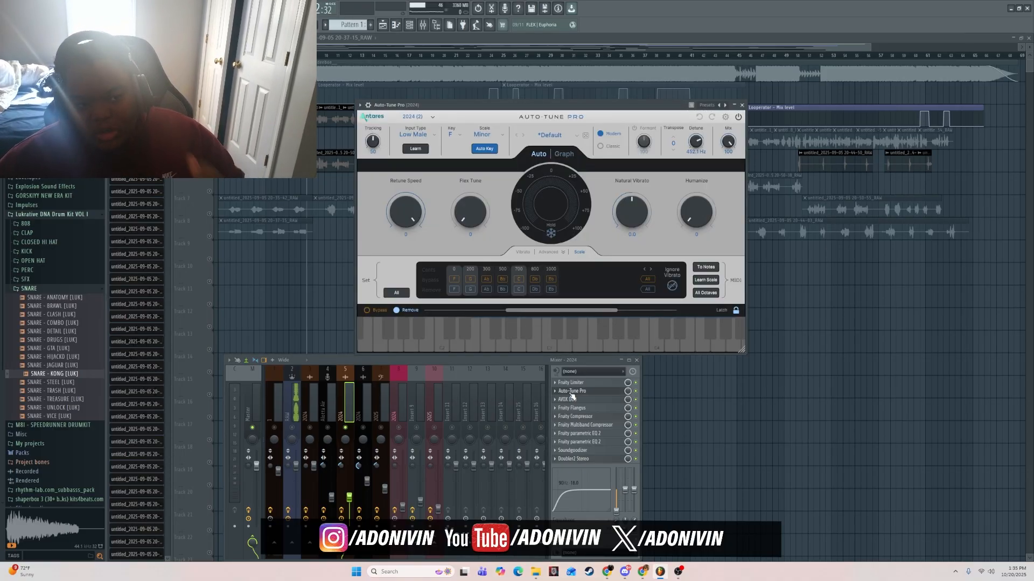
left_click(572, 393)
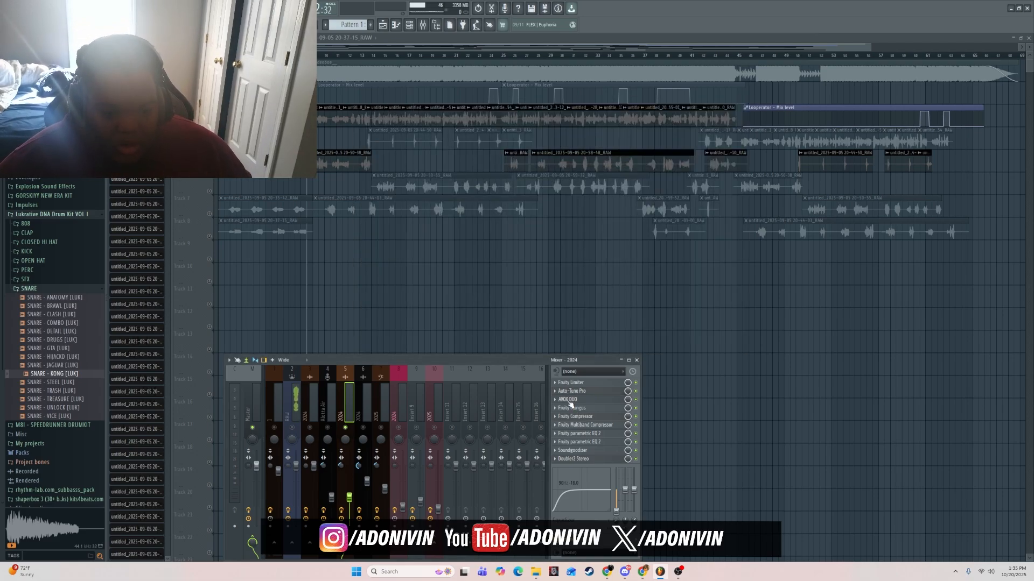
left_click(569, 401)
left_click_drag(330, 36, 616, 150)
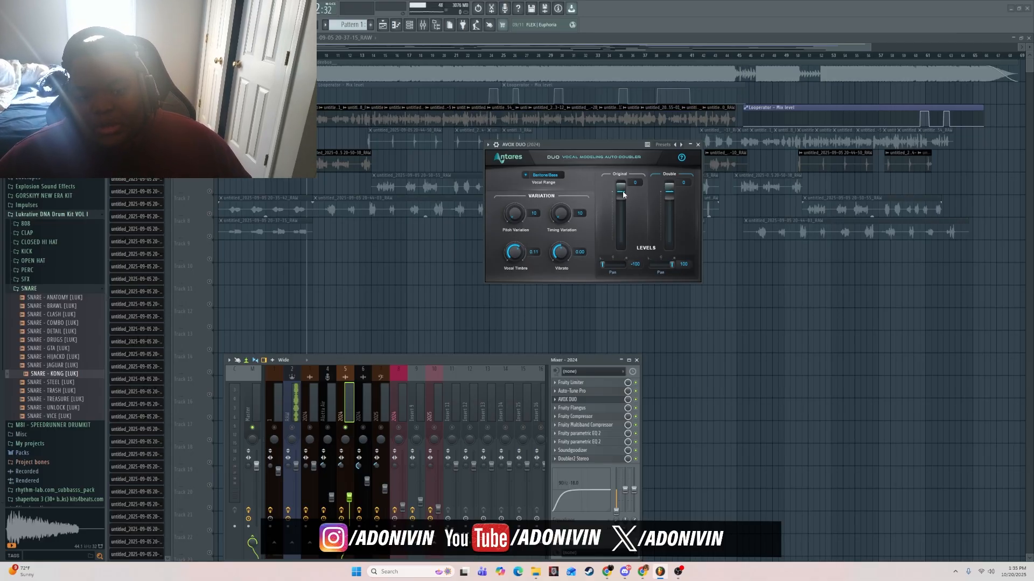
- Lower AVOX DUO's Original level to -inf, play the doubled vocal on its own and hide the mixer
left_click_drag(622, 193, 606, 271)
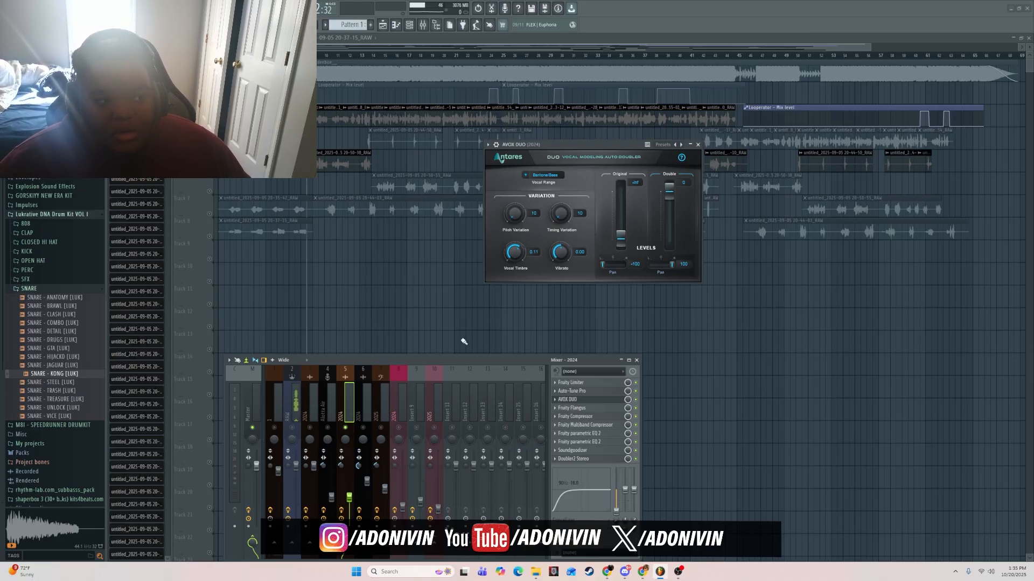
key("space")
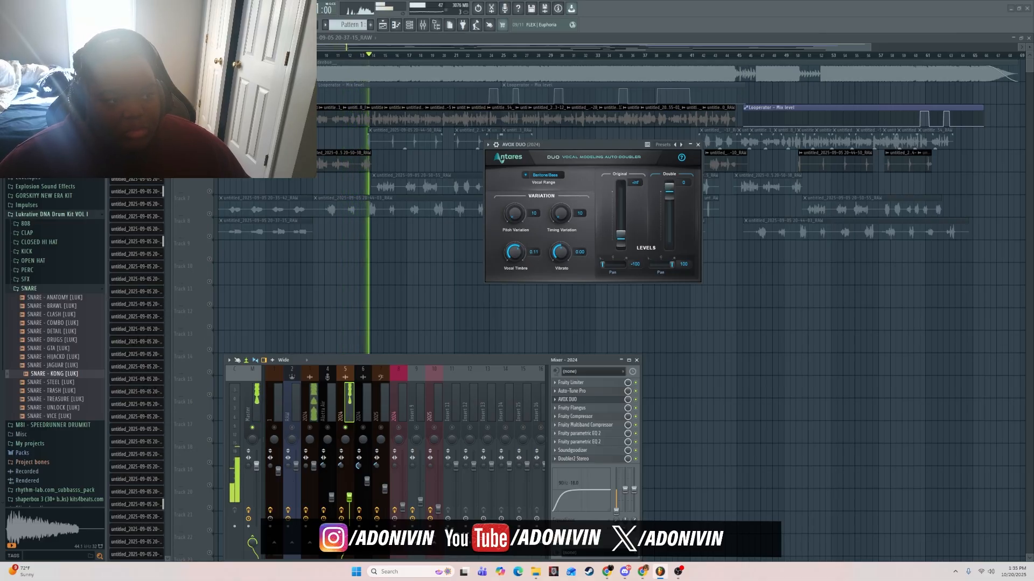
key("space")
key("F9")
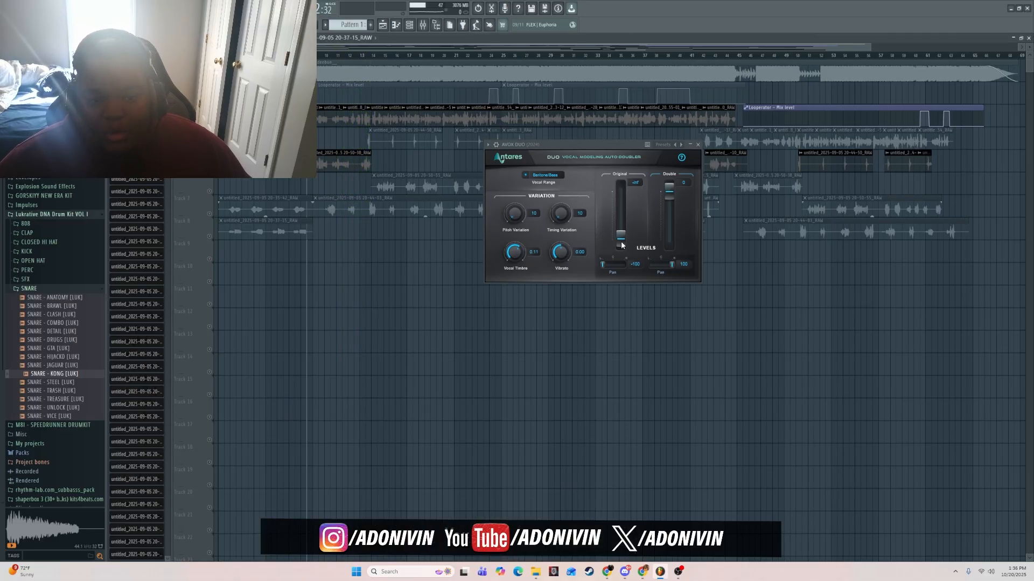
- Return AVOX DUO's Original level to 0 and play the vocal from the same position
left_click_drag(622, 245, 623, 103)
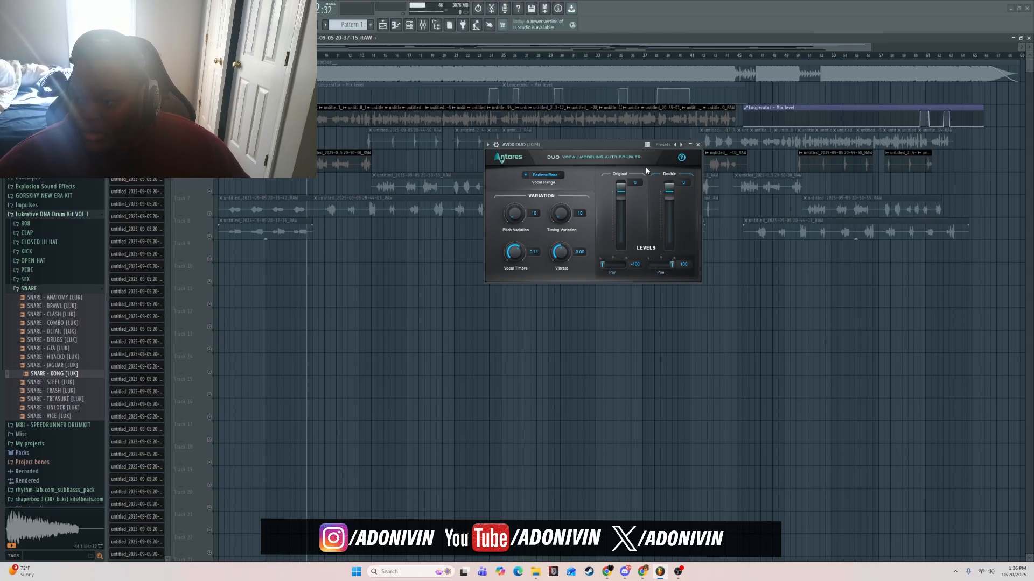
key("space")
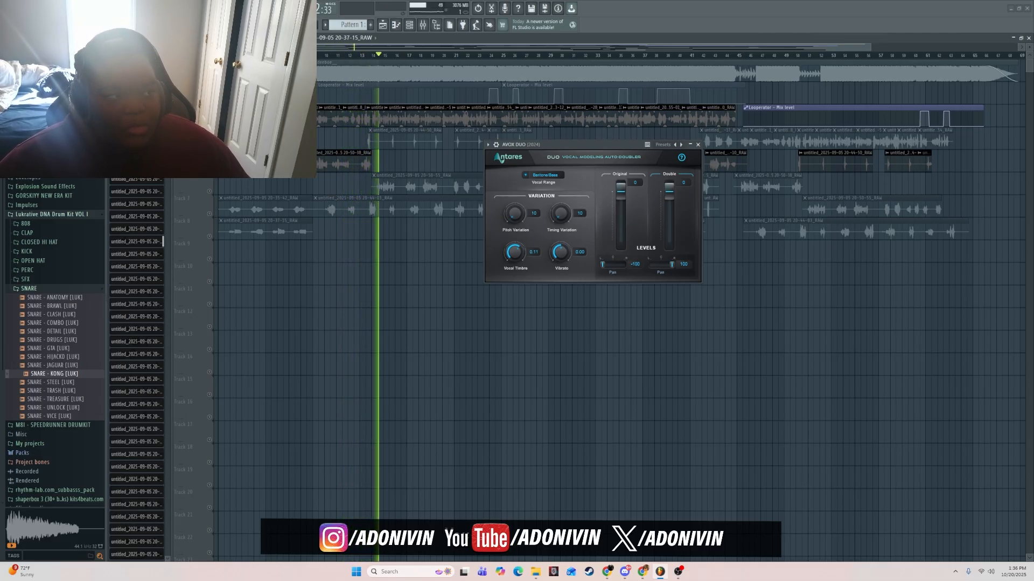
key("space")
left_click(307, 56)
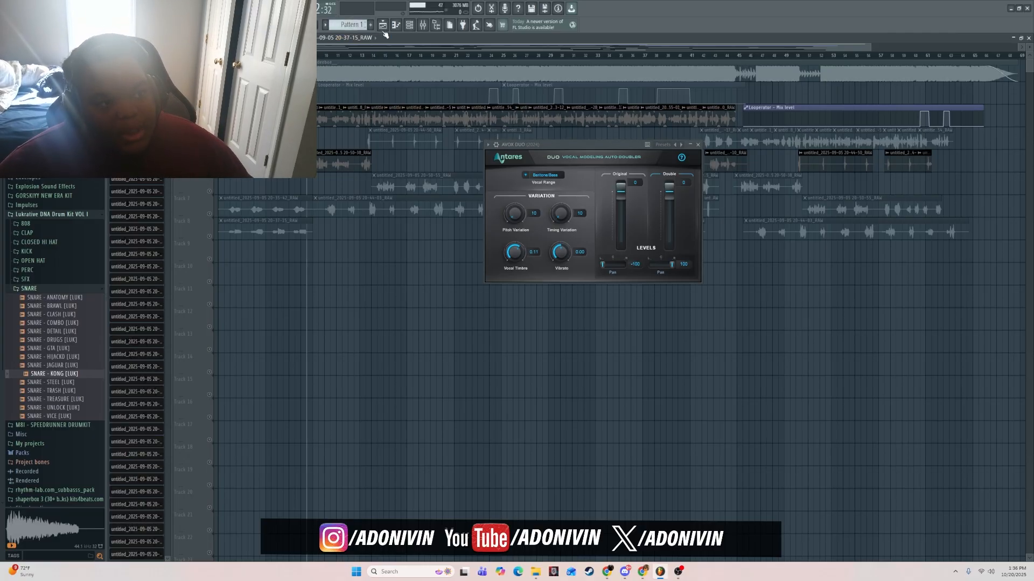
- Show the mixer again and view AVOX DUO's Vocal Range options, keeping Baritone/Bass
left_click(424, 25)
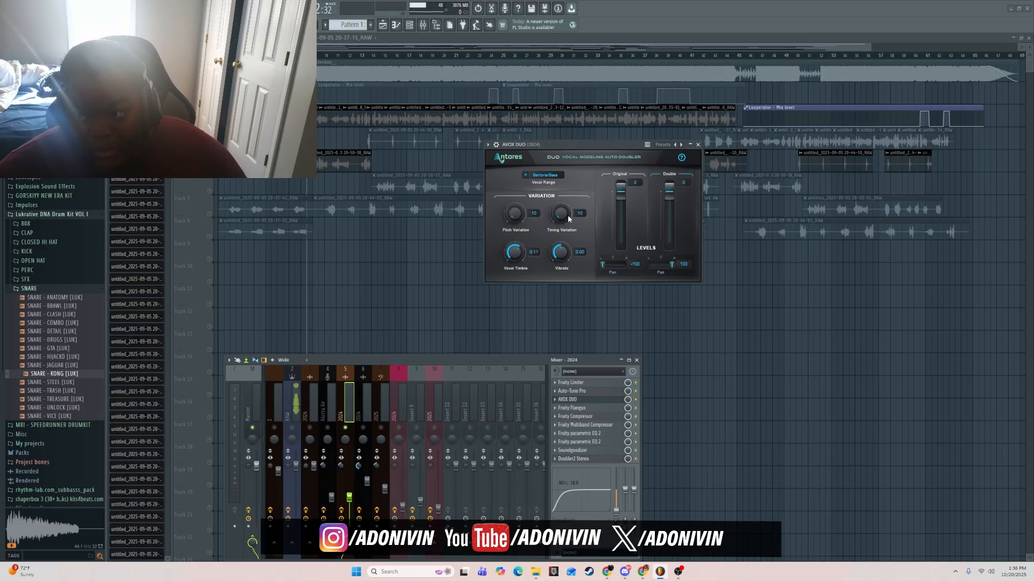
left_click(541, 175)
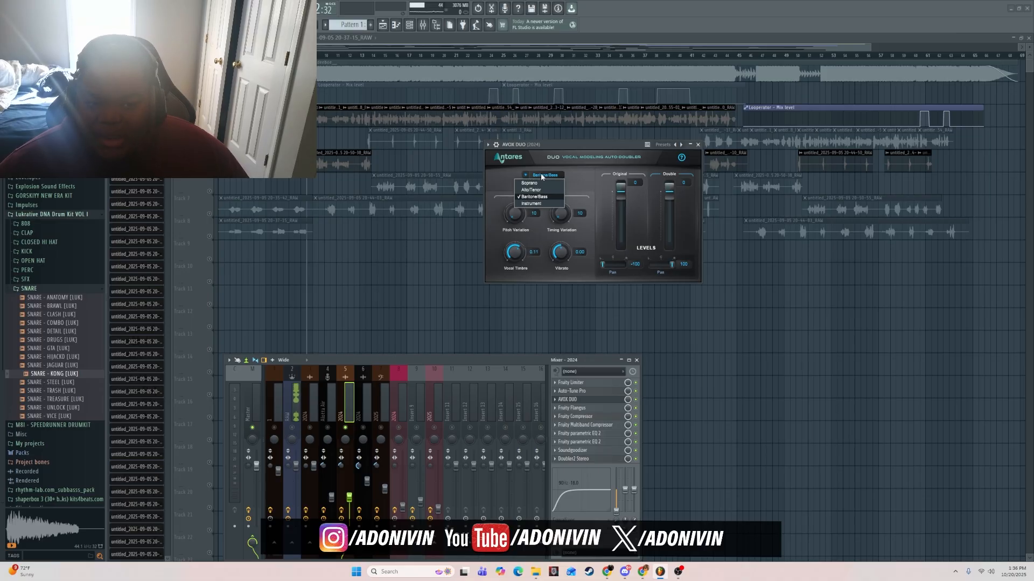
left_click(585, 173)
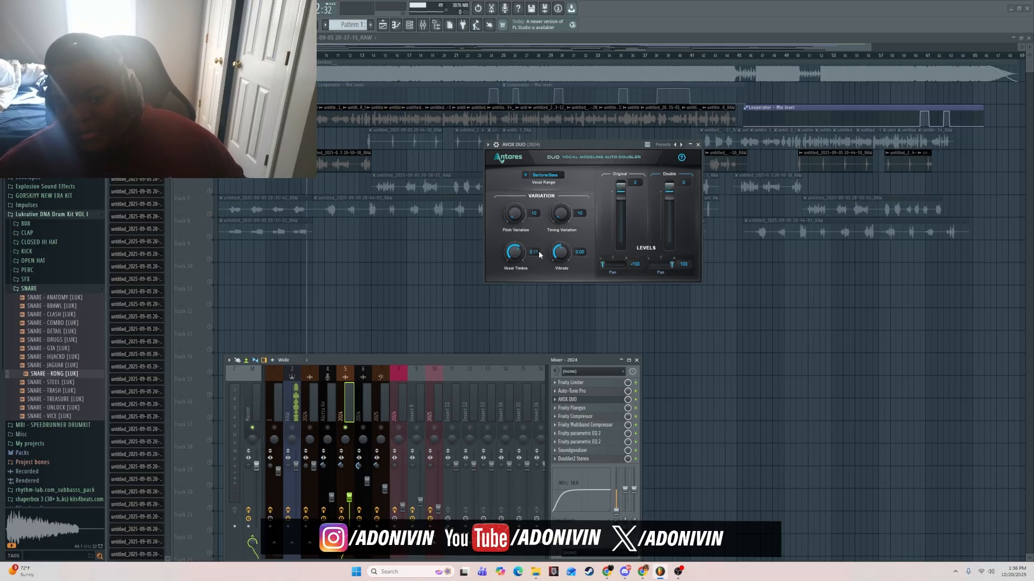
- Review the Auto-Tune Pro and AVOX DUO settings on mixer insert 5 and close both plugins
left_click(571, 392)
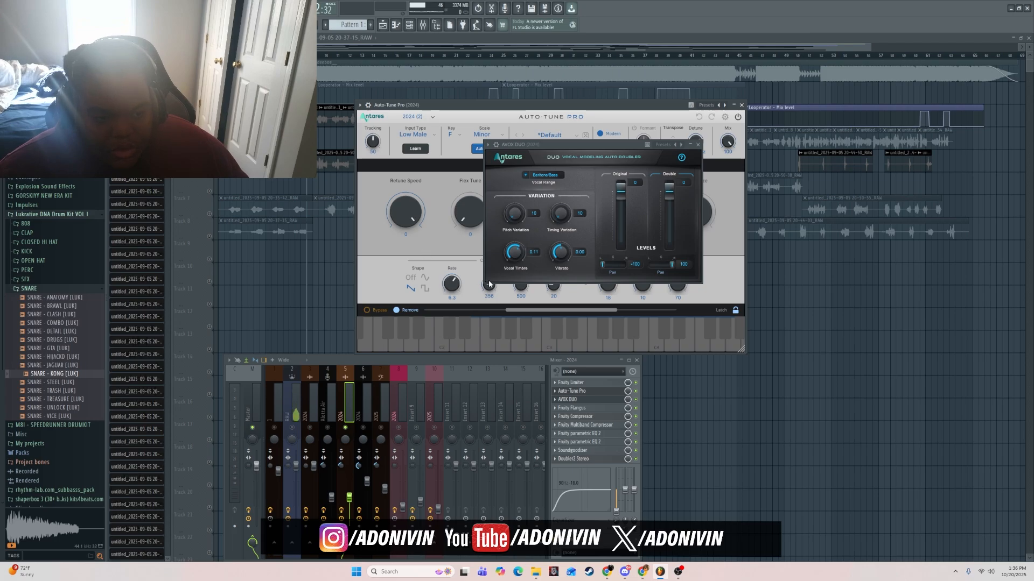
left_click(698, 144)
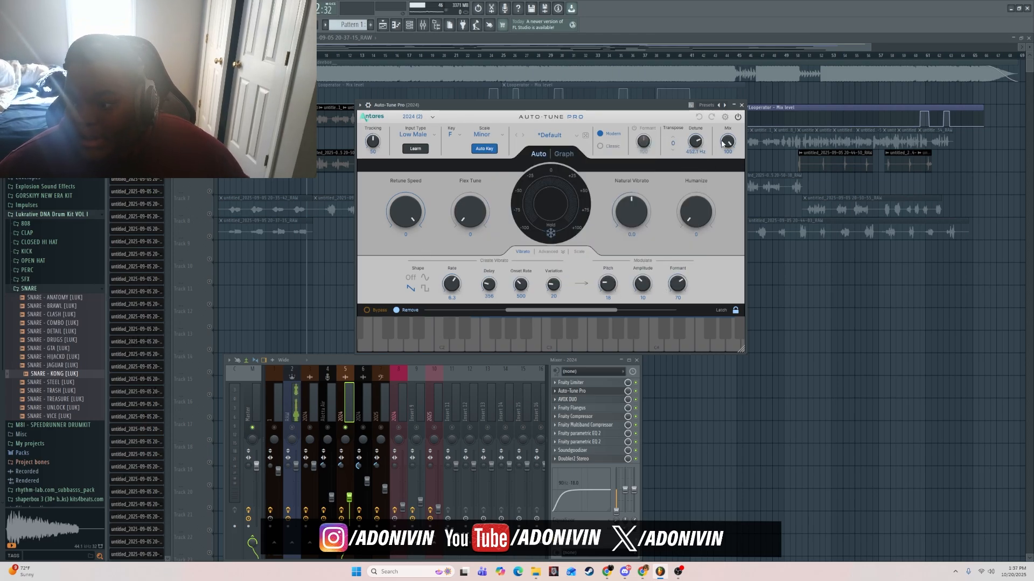
left_click(742, 105)
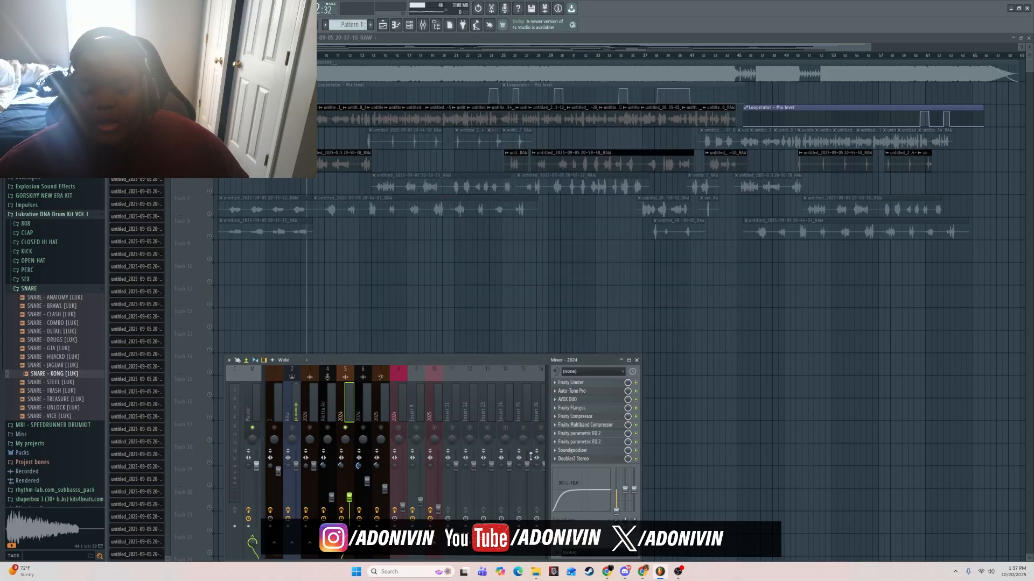
left_click(586, 401)
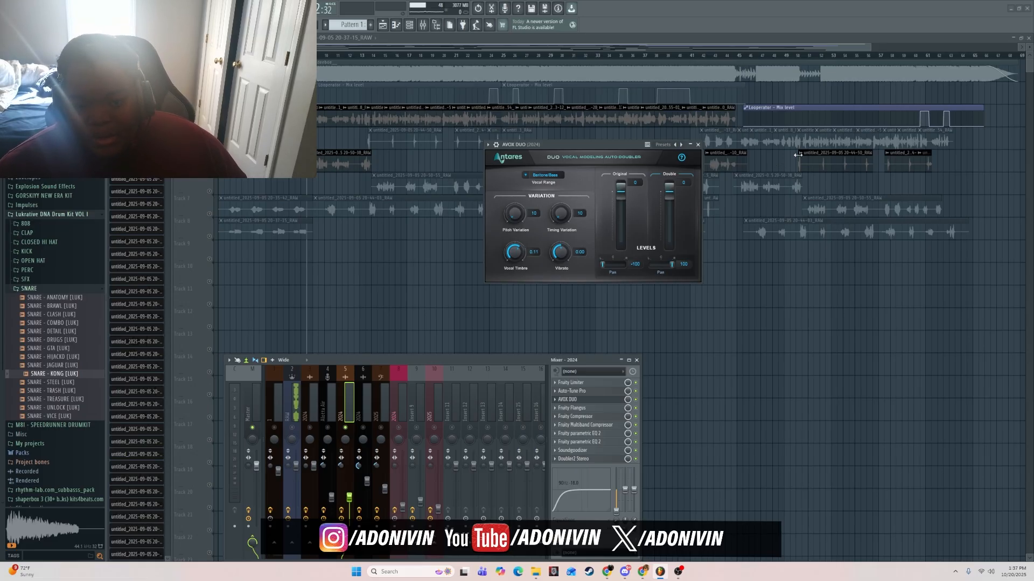
left_click(698, 144)
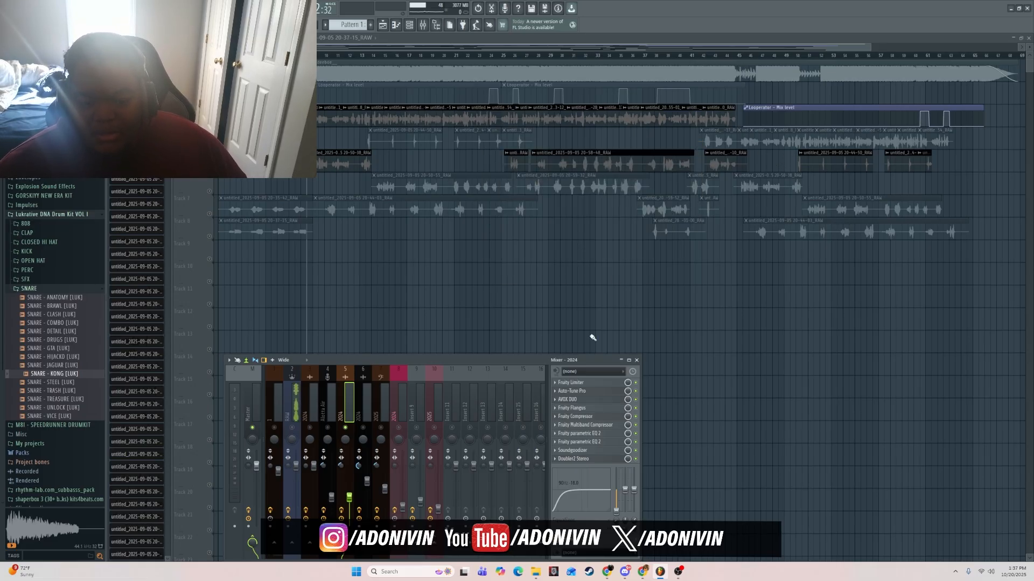
- Open Fruity Flangus on mixer insert 5, toggle the effect and play the vocal to compare its sound
left_click(572, 409)
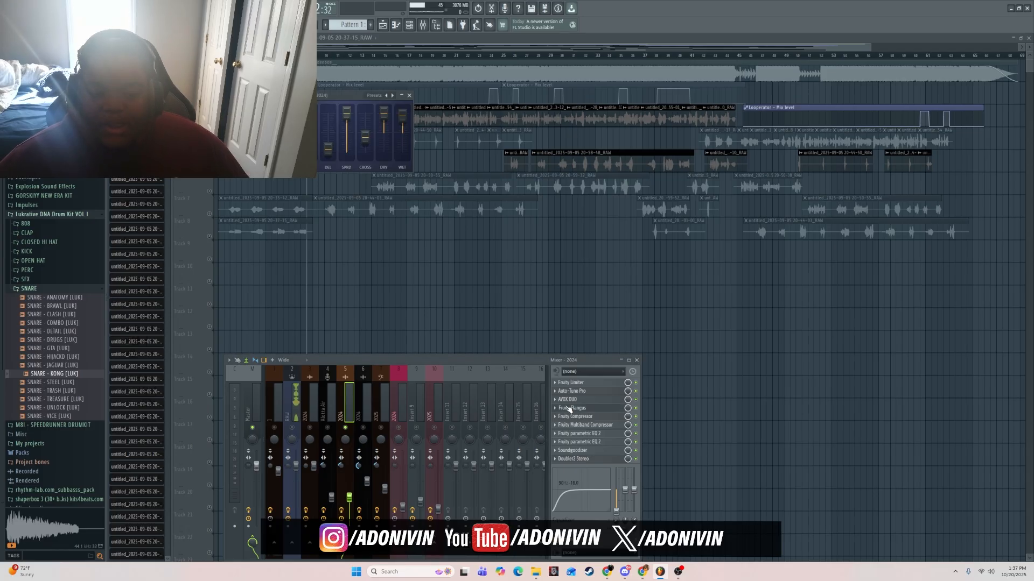
left_click(635, 408)
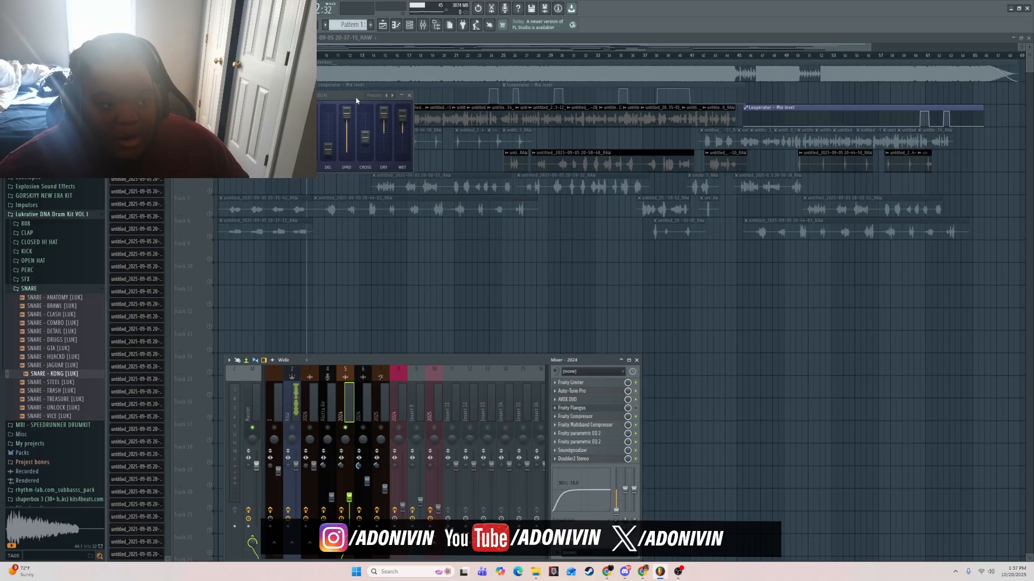
left_click_drag(355, 96, 559, 223)
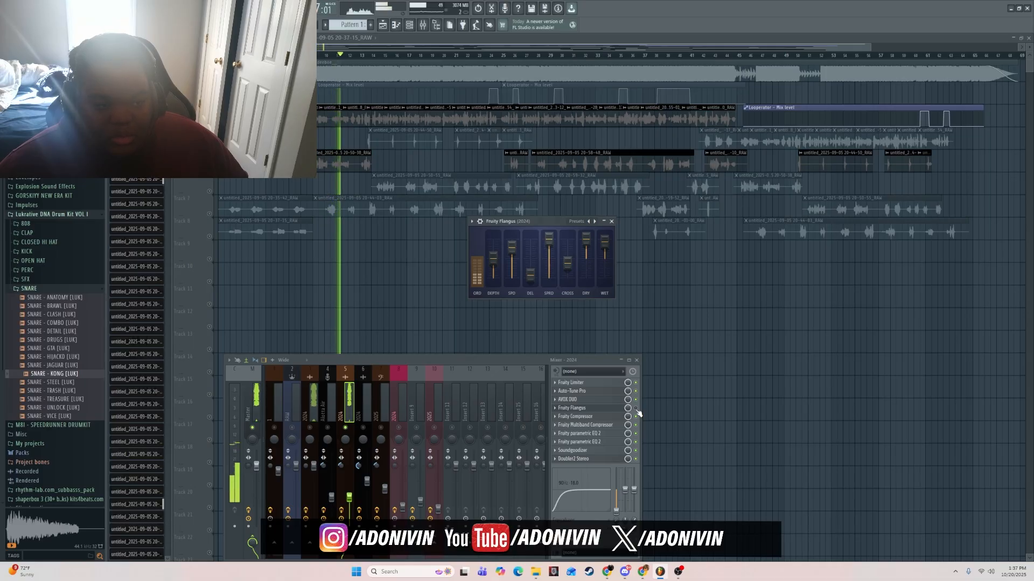
key("space")
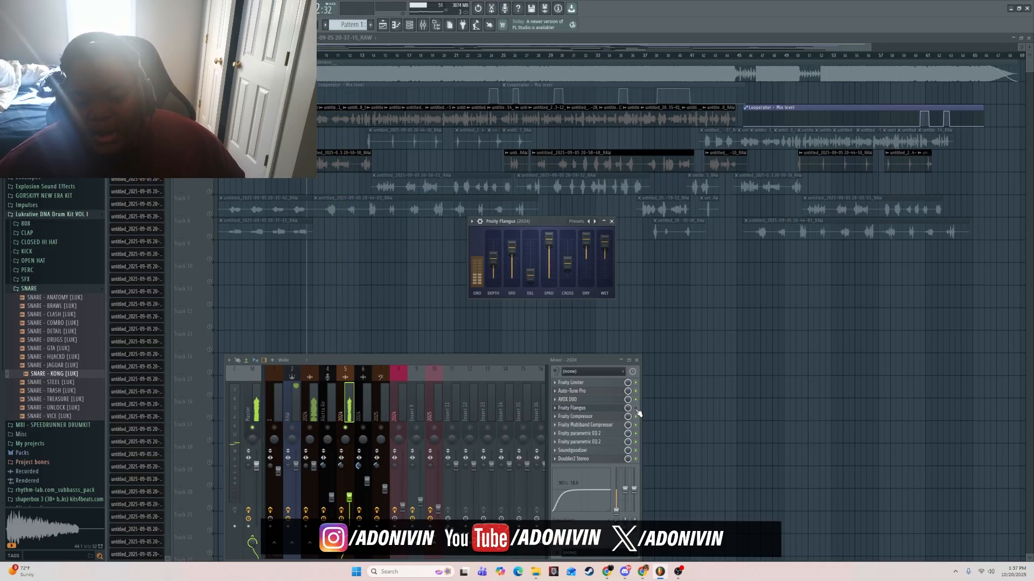
key("space")
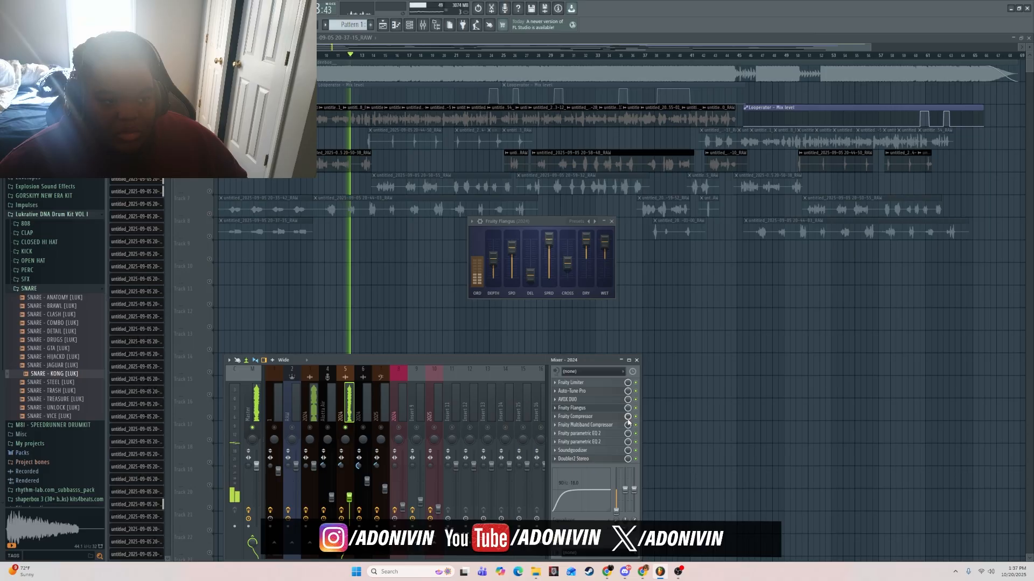
key("space")
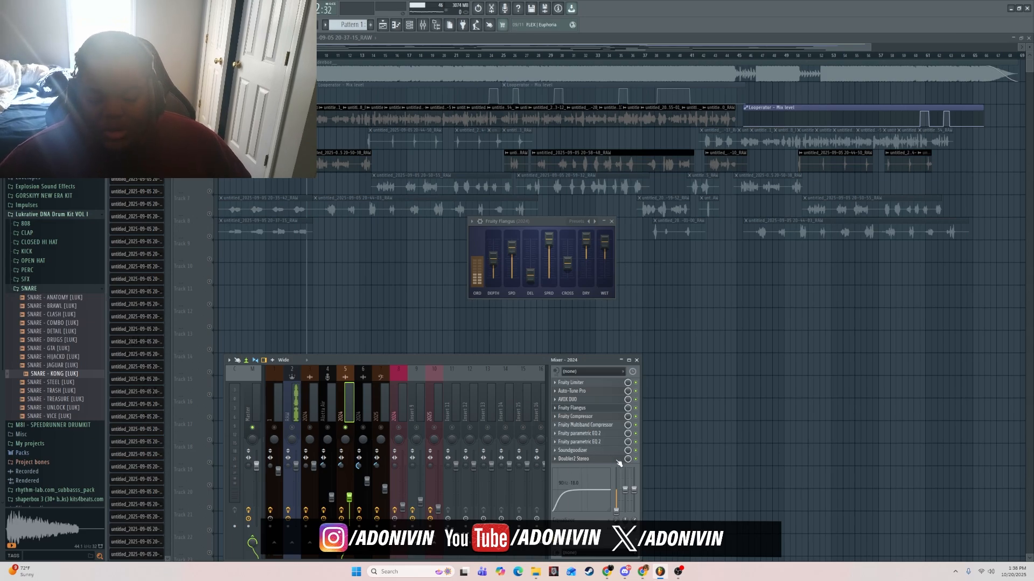
- View the Soundgoodizer on mixer insert 5, close it and open Doubler2 Stereo in a fully visible place
left_click(586, 451)
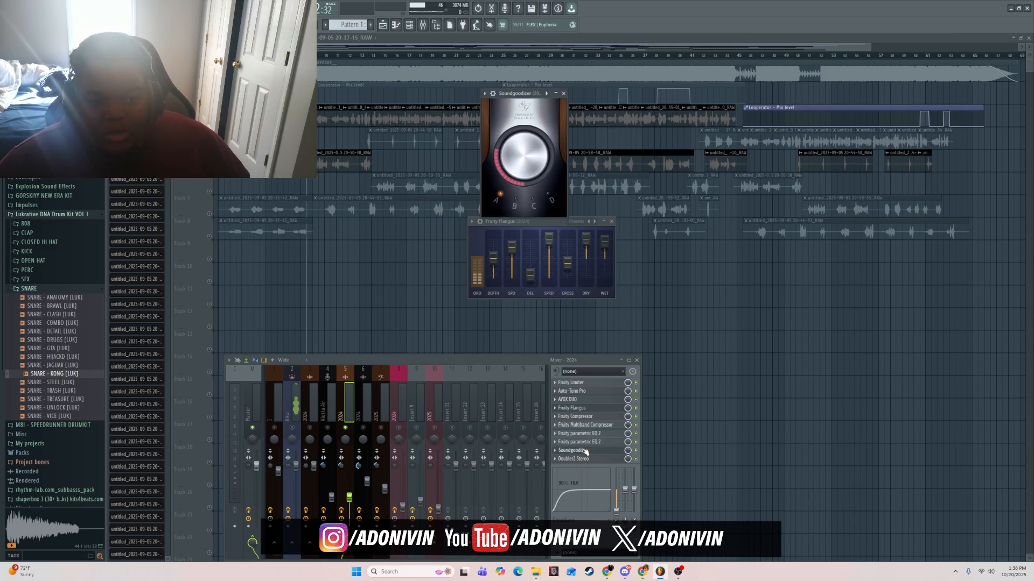
left_click(585, 451)
left_click(578, 460)
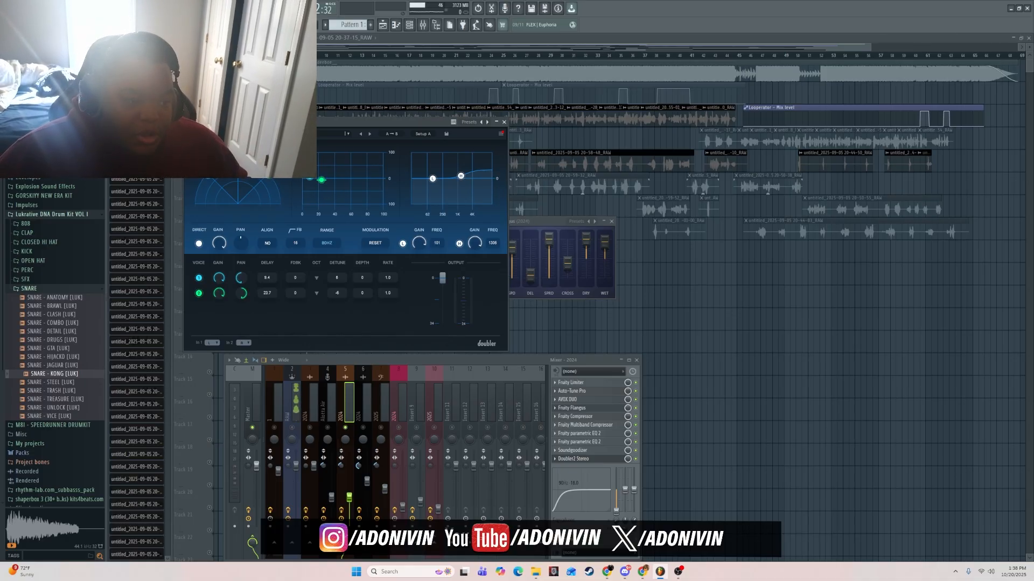
left_click_drag(276, 125, 557, 111)
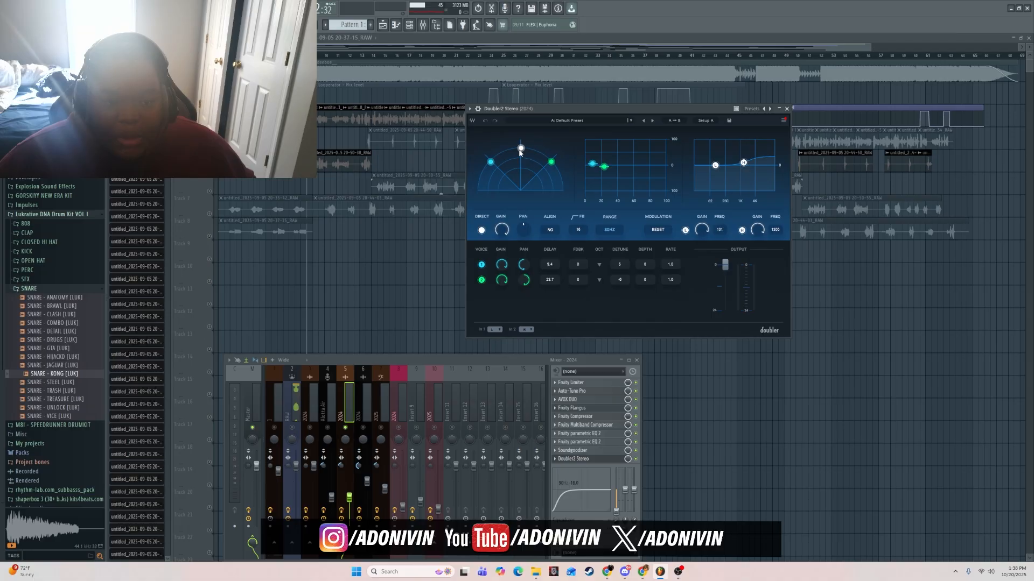
- Adjust the direct voice marker in Doubler2 Stereo slightly and raise the high band's EQ gain
left_click_drag(520, 152, 519, 152)
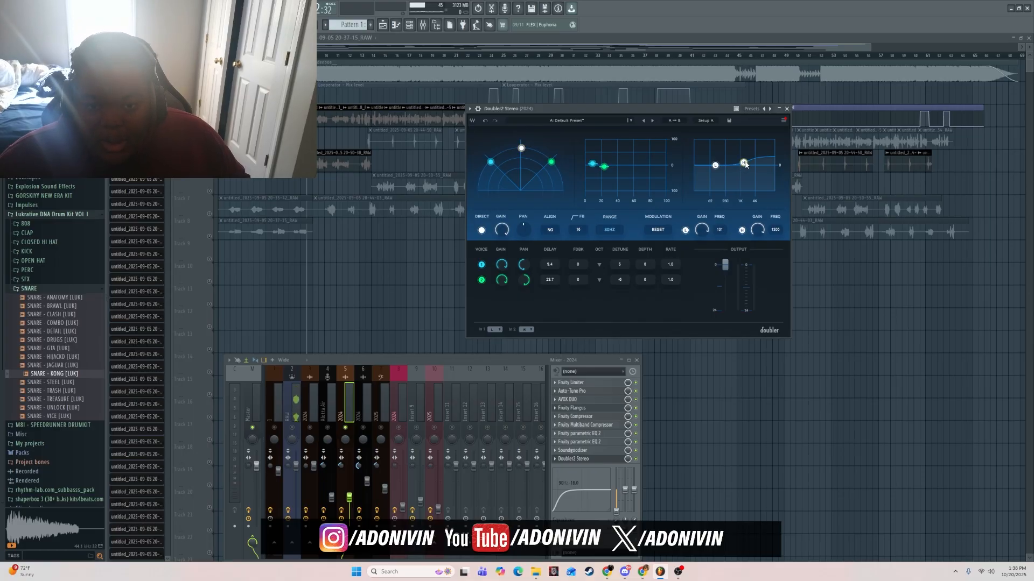
left_click_drag(744, 163, 744, 161)
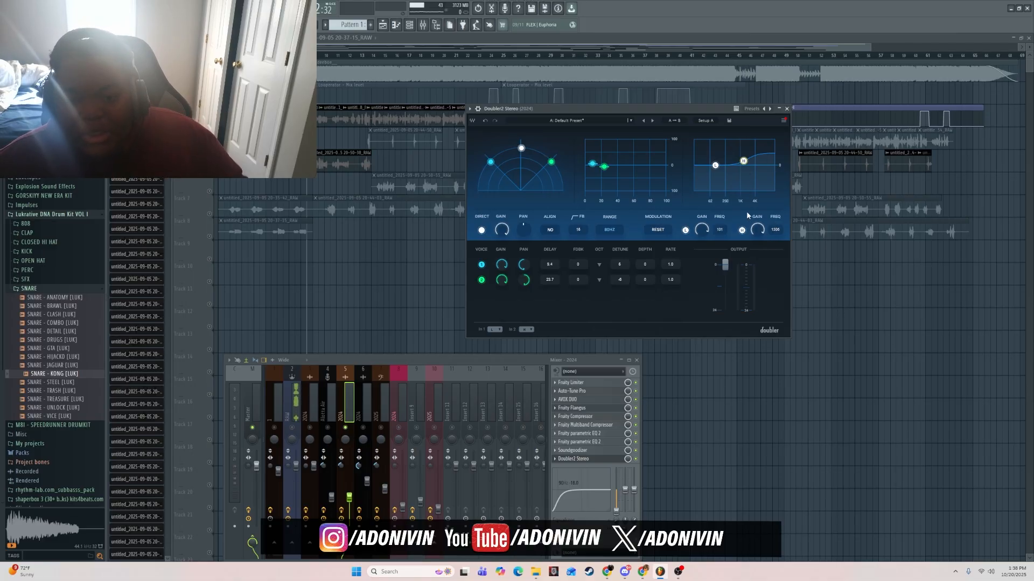
left_click_drag(760, 236, 760, 226)
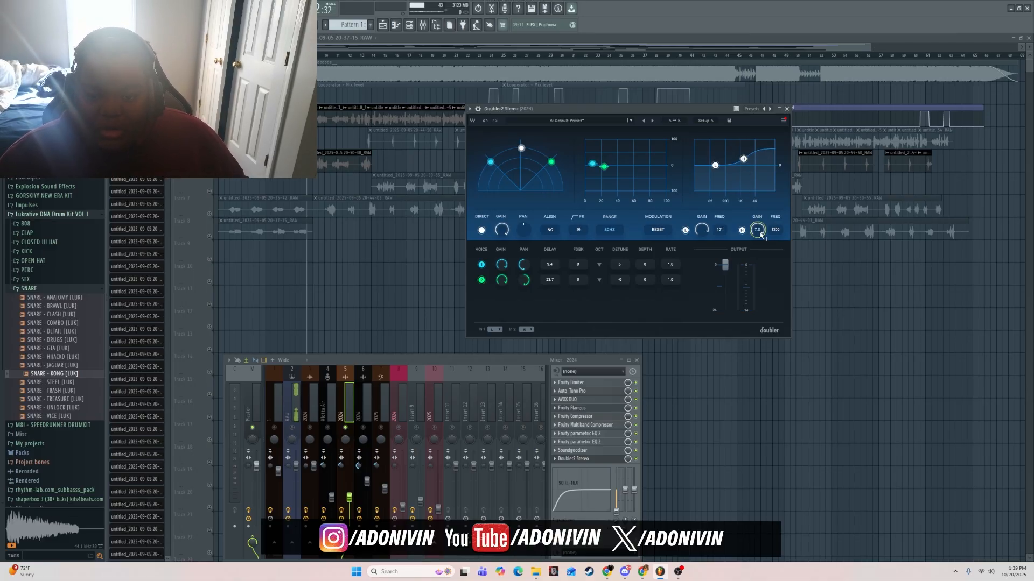
- Undo the high band gain change in Doubler2 Stereo and play the vocal with the plugin bypassed and enabled to compare
key("ctrl+z")
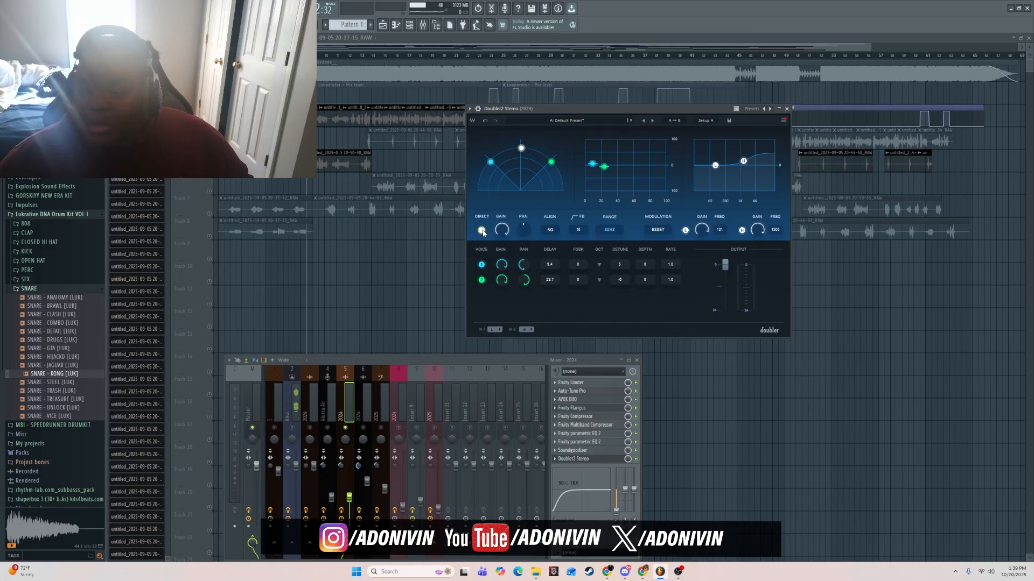
left_click(636, 459)
key("space")
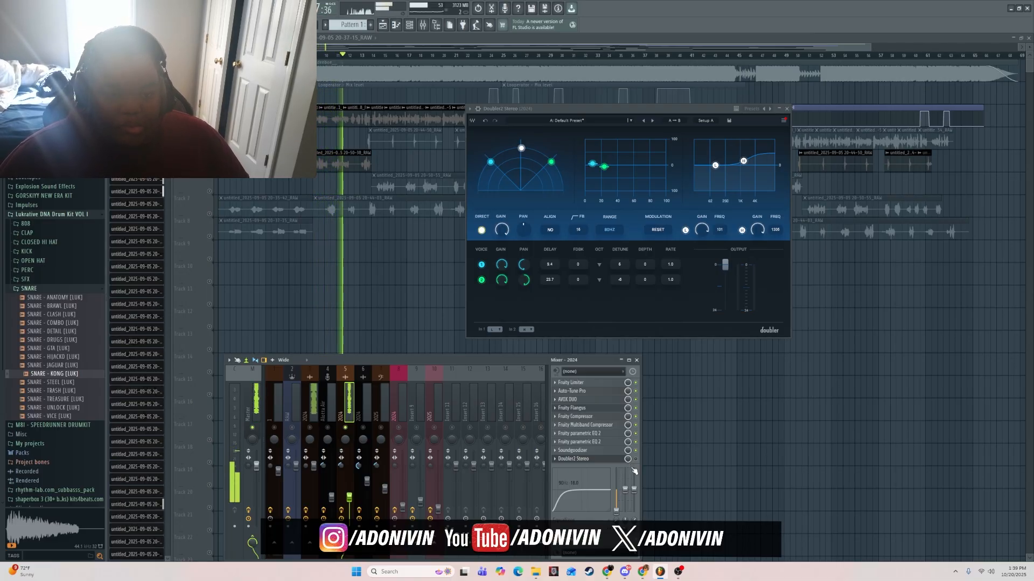
key("space")
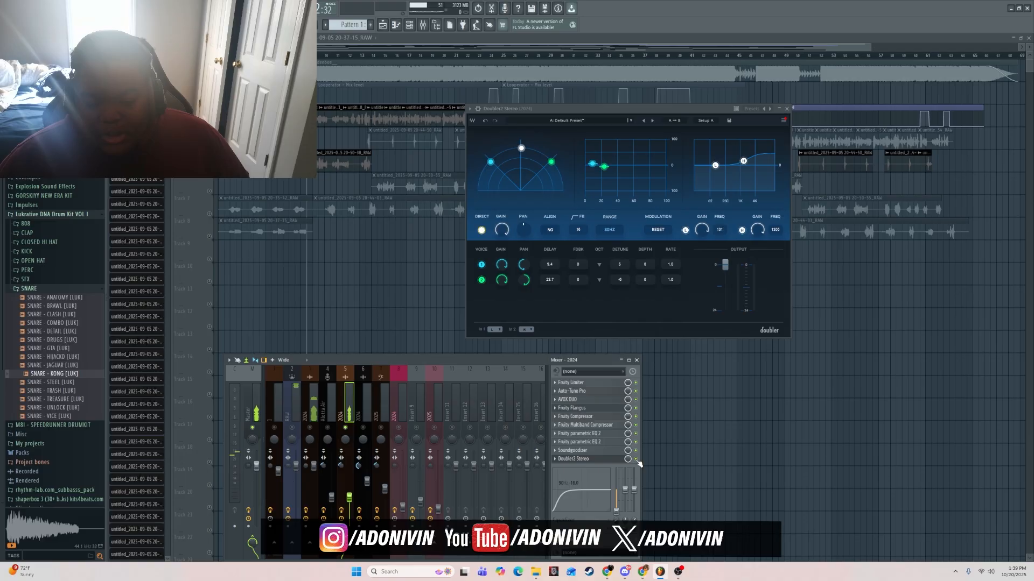
key("space")
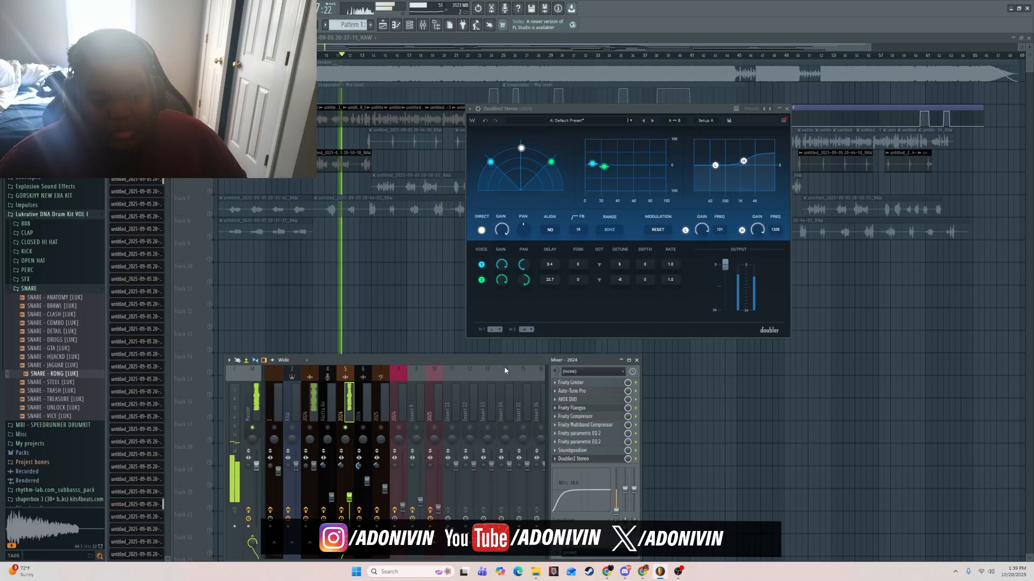
key("space")
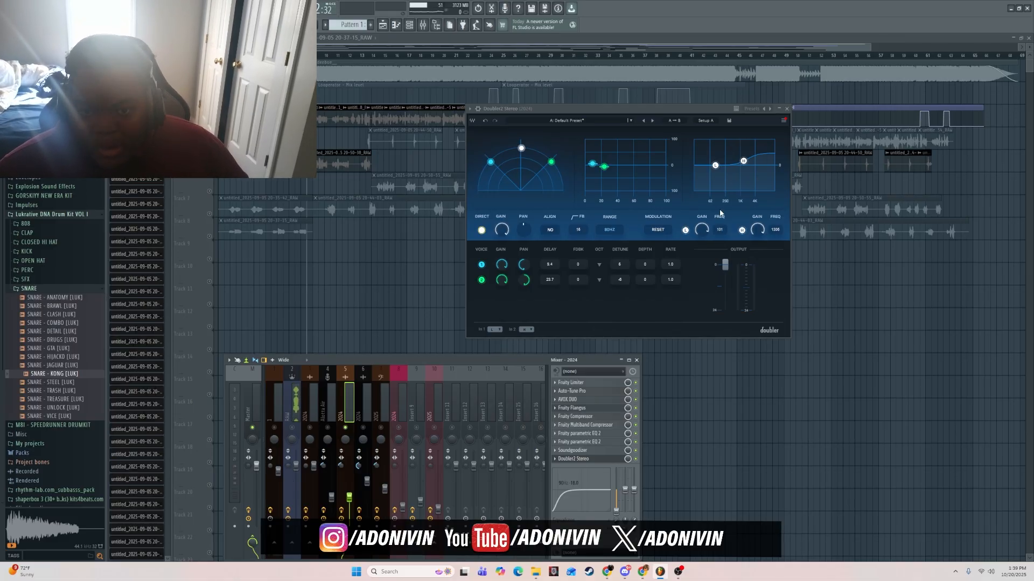
- Close Doubler2 Stereo, look at Auto-Tune Pro on mixer insert 5 and close it along with Fruity Flangus
left_click(786, 108)
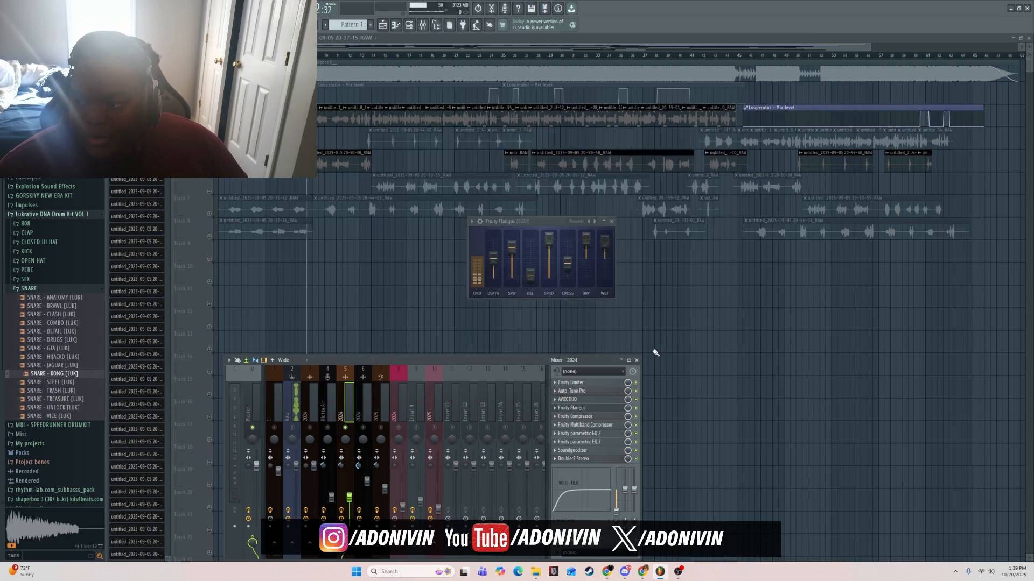
left_click(579, 392)
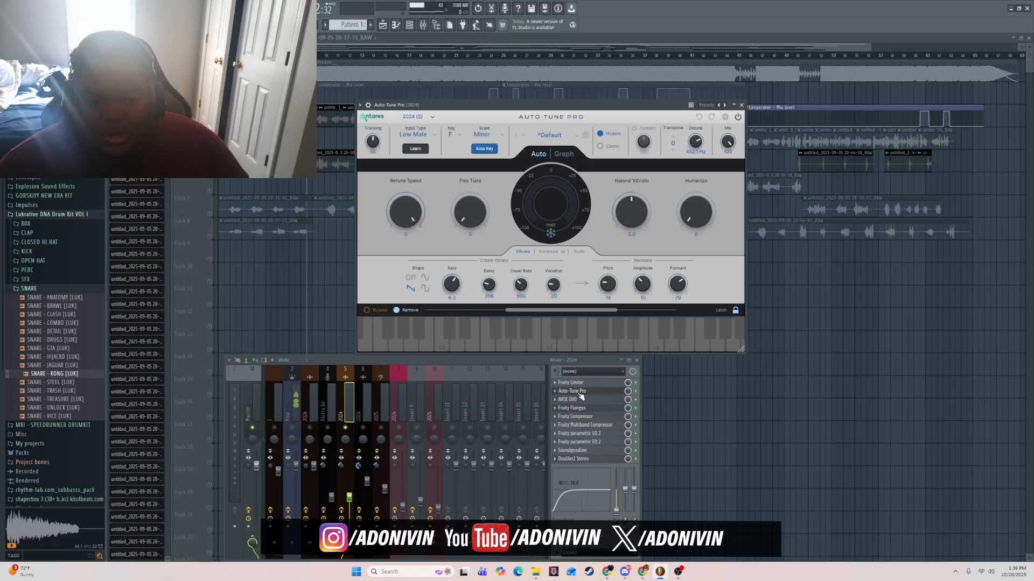
left_click(579, 392)
left_click(612, 221)
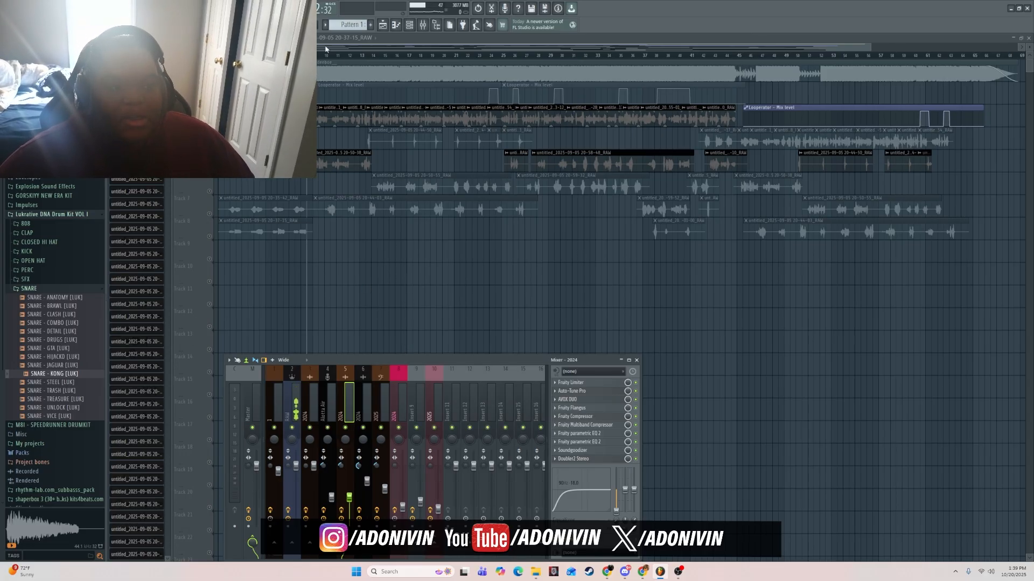
- Hide the mixer, re-enable all playlist tracks and play the full song from about bar 13
left_click(295, 432)
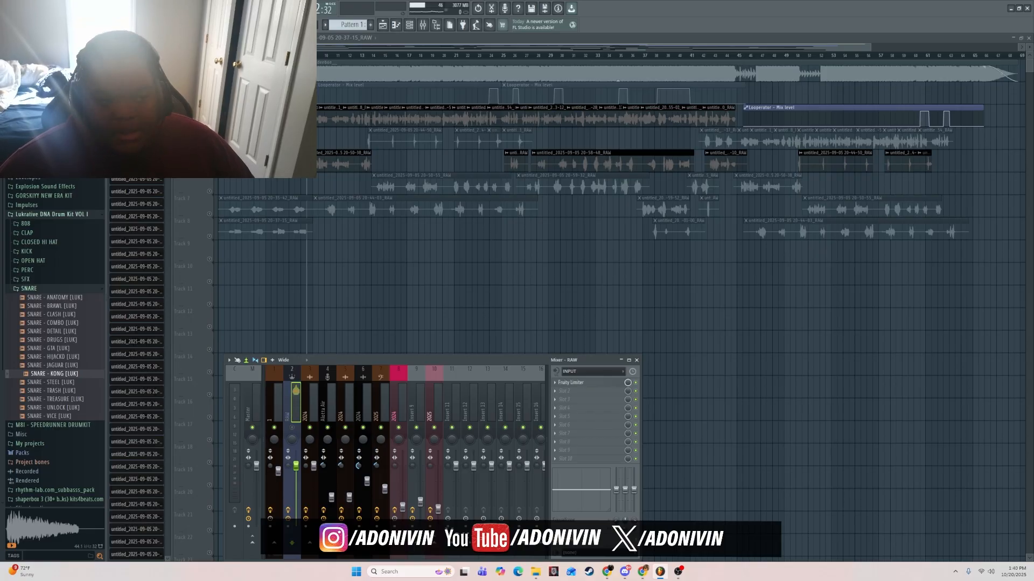
key("F9")
left_click_drag(308, 55, 361, 101)
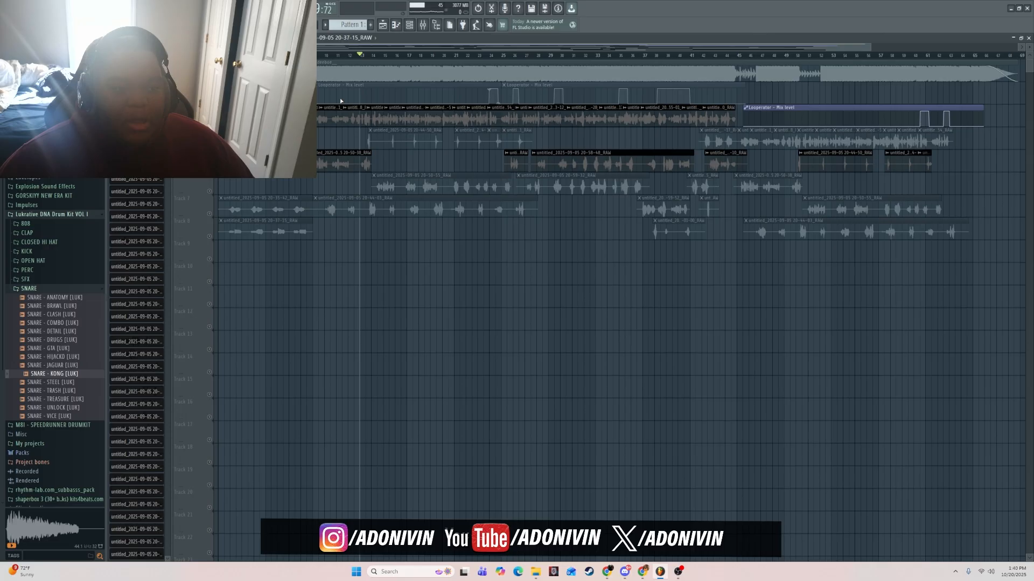
right_click(209, 101)
right_click(209, 100)
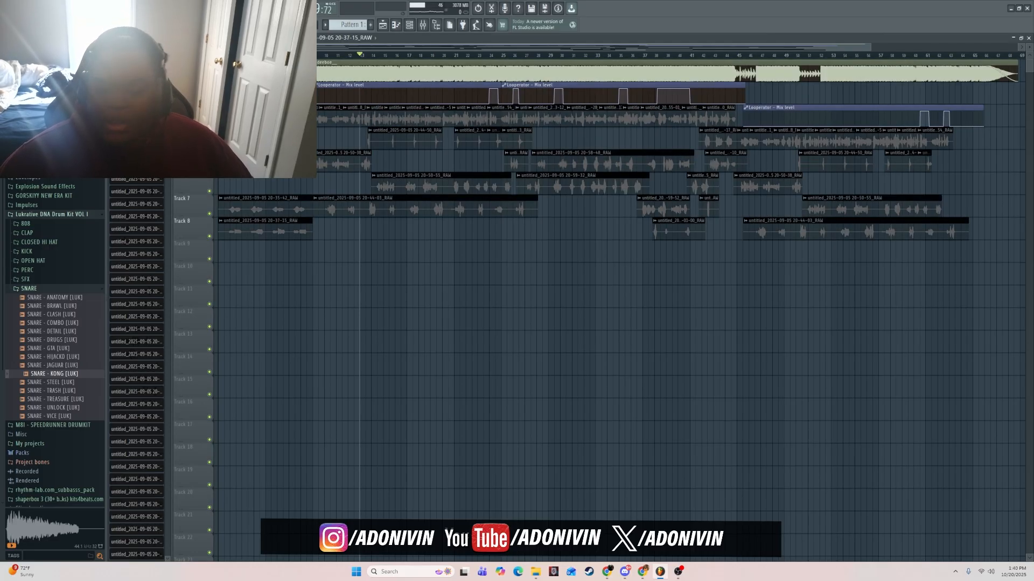
key("space")
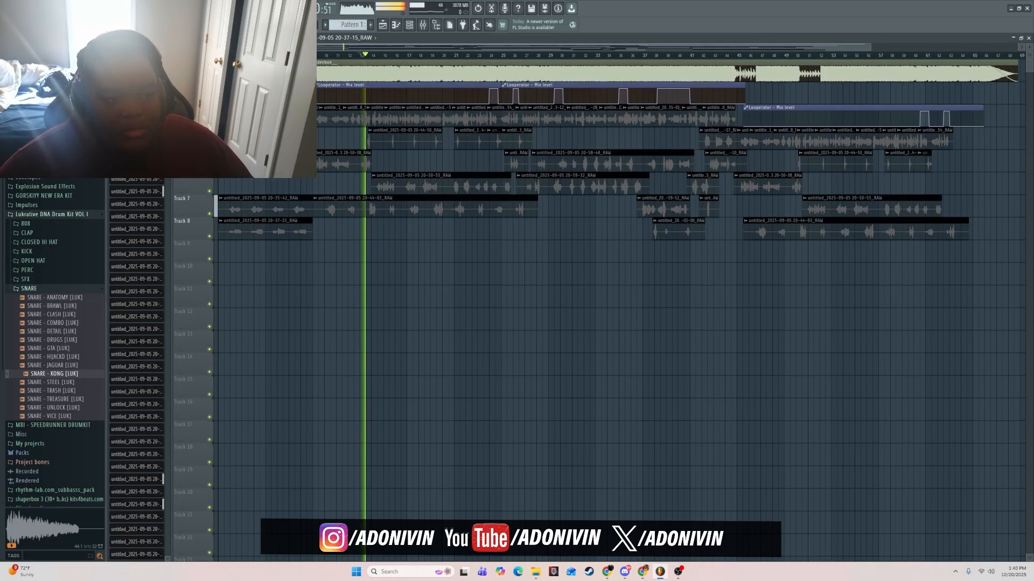
key("space")
- Solo playlist track 4 and play its vocal layer to identify the mixer insert it runs through
right_click(209, 146)
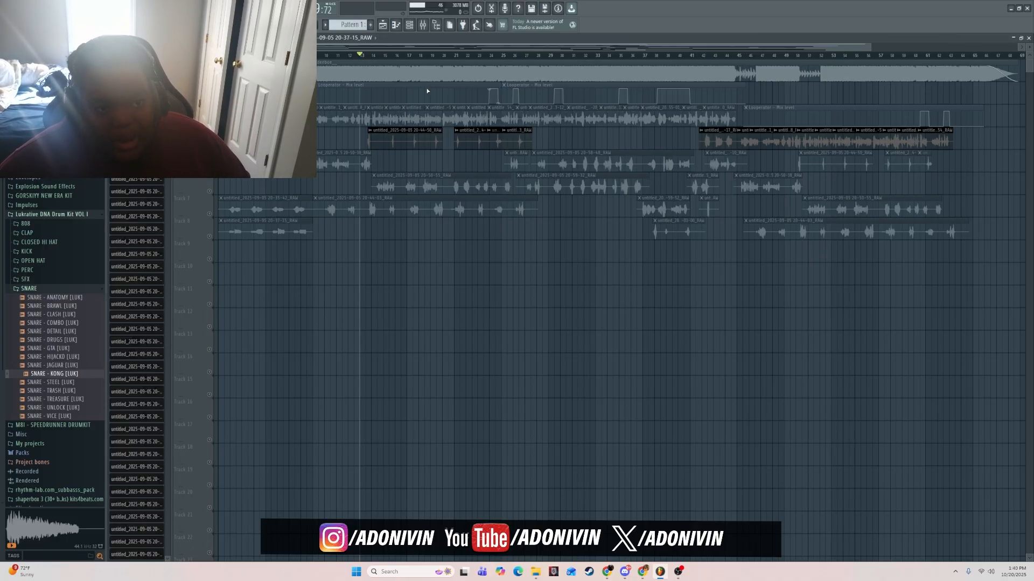
left_click(423, 25)
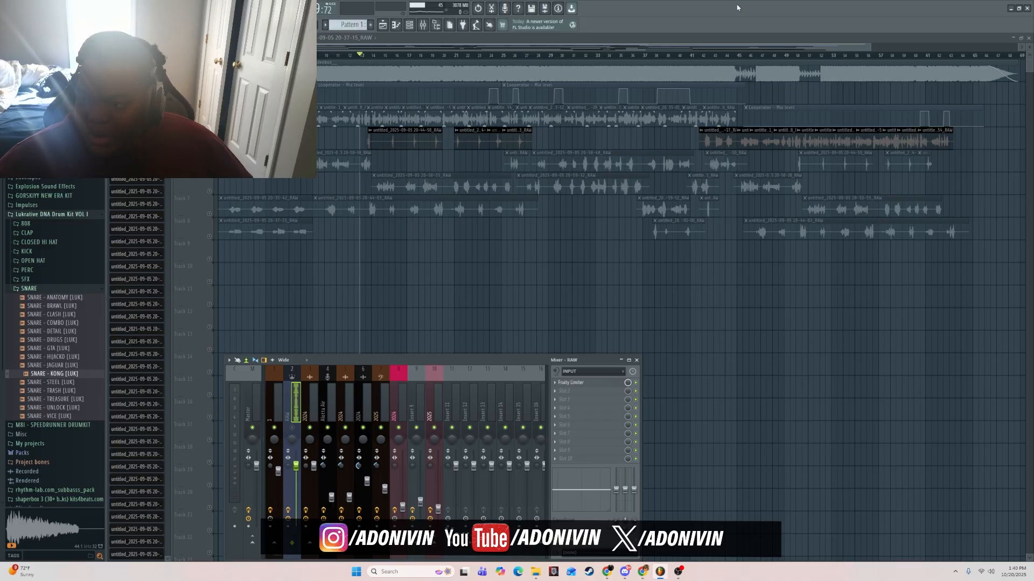
key("space")
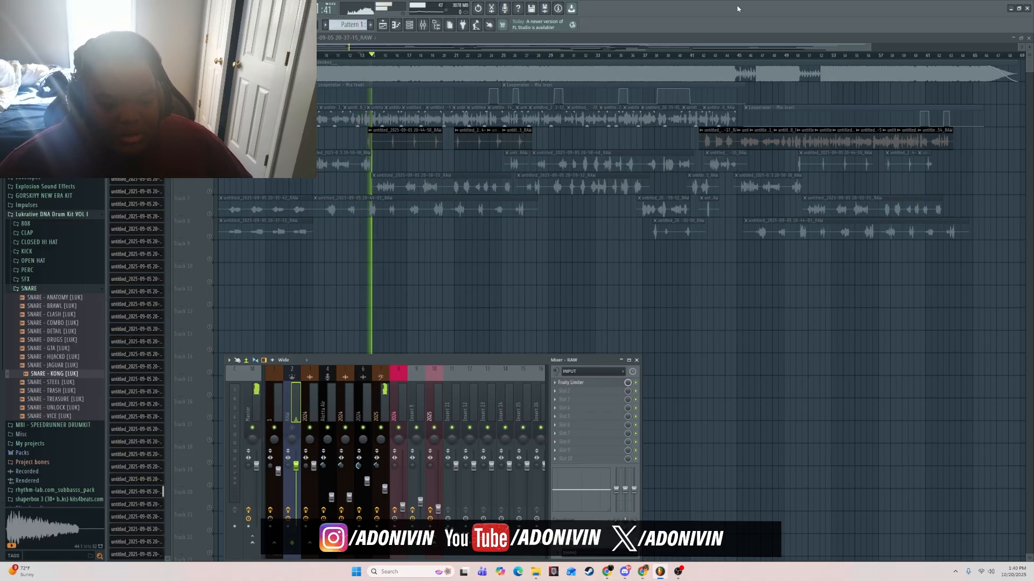
key("F9")
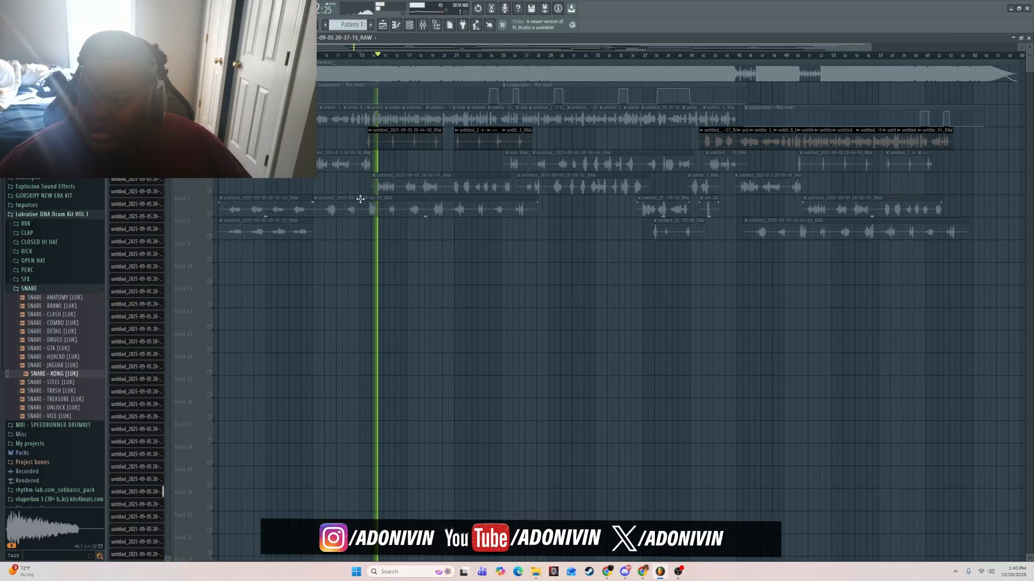
key("space")
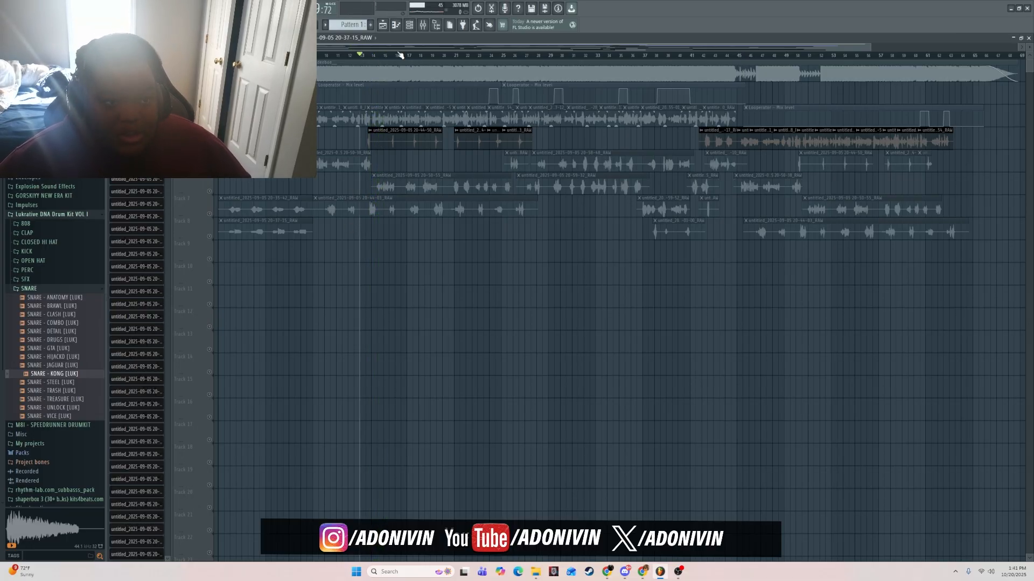
- Select mixer insert 7, view its Auto-Tune Pro and Fruity Delay 3 settings, and close Auto-Tune Pro
left_click(423, 24)
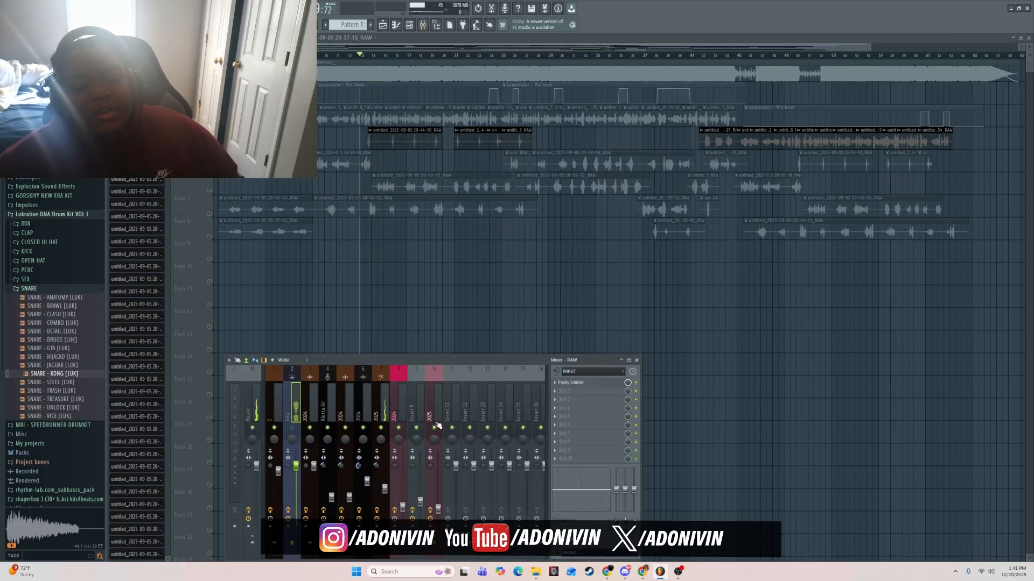
left_click(387, 386)
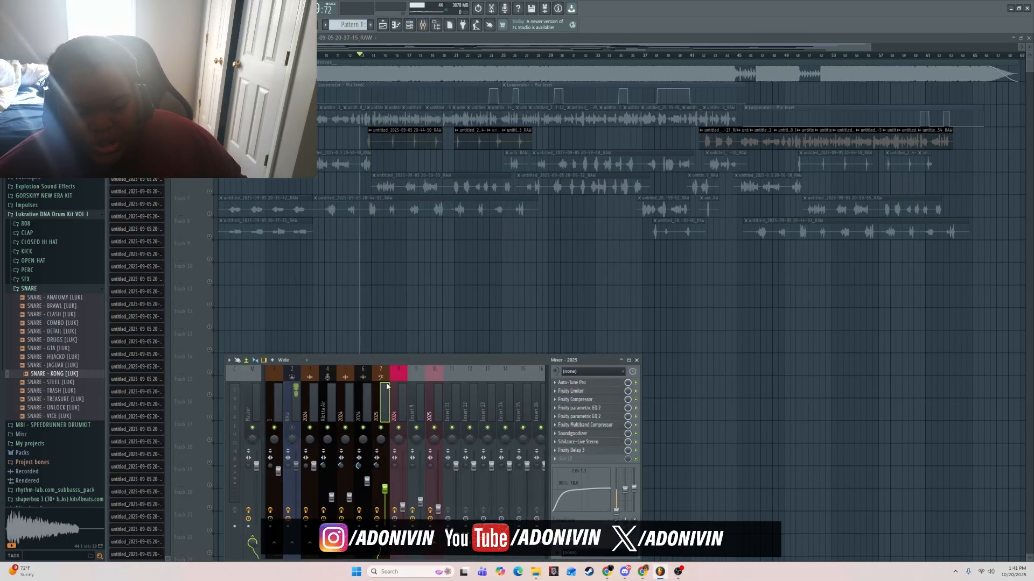
left_click(580, 383)
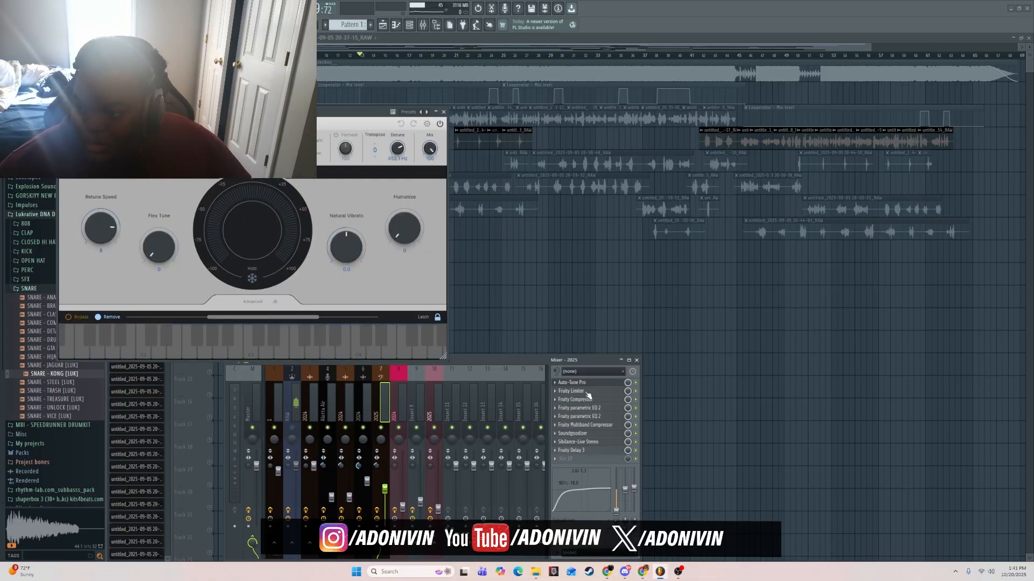
left_click(582, 452)
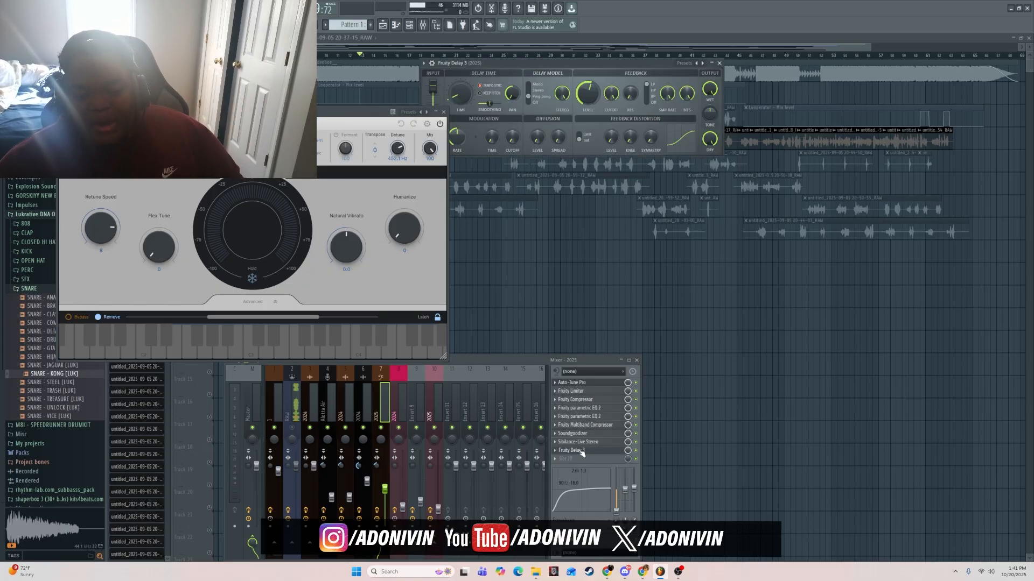
left_click(444, 113)
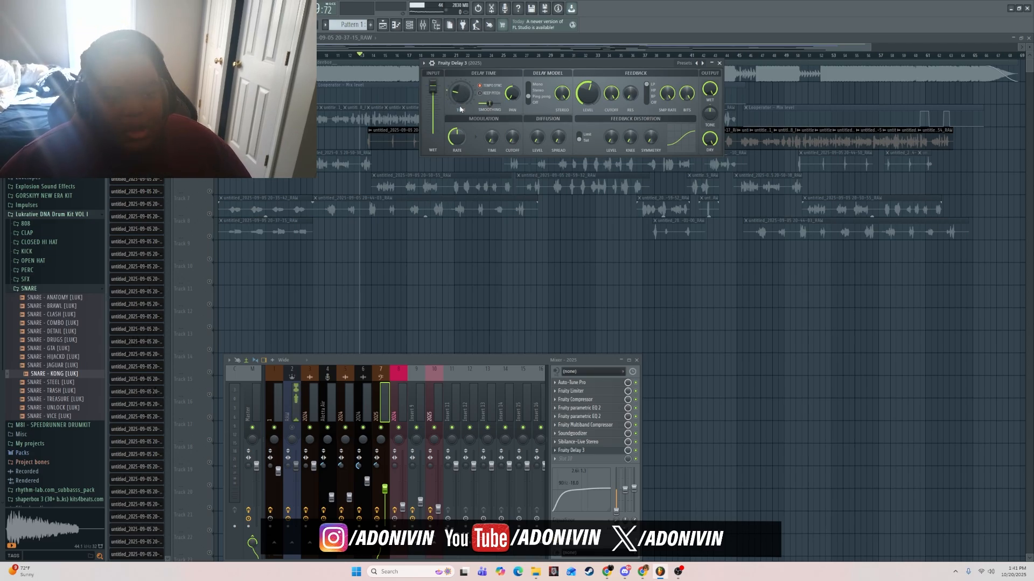
- Play the soloed vocal to hear Fruity Delay 3, move its window clear of the clips and close all windows
key("space")
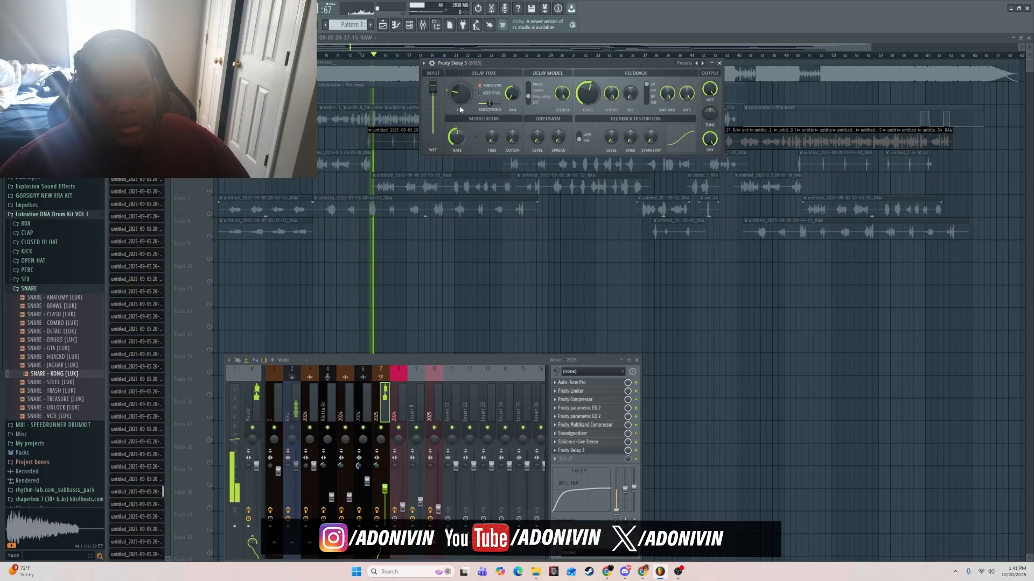
key("space")
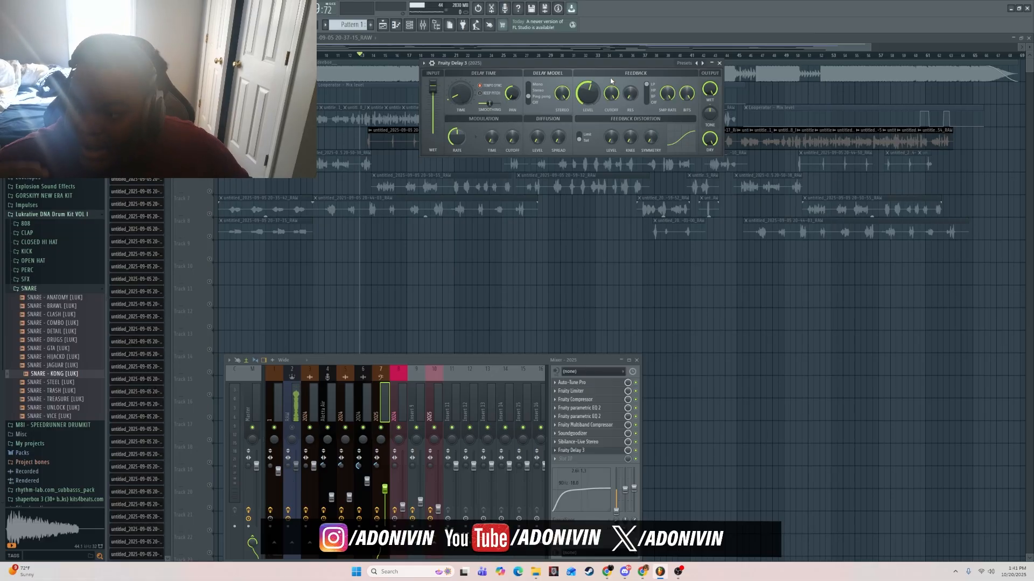
left_click_drag(607, 64, 772, 233)
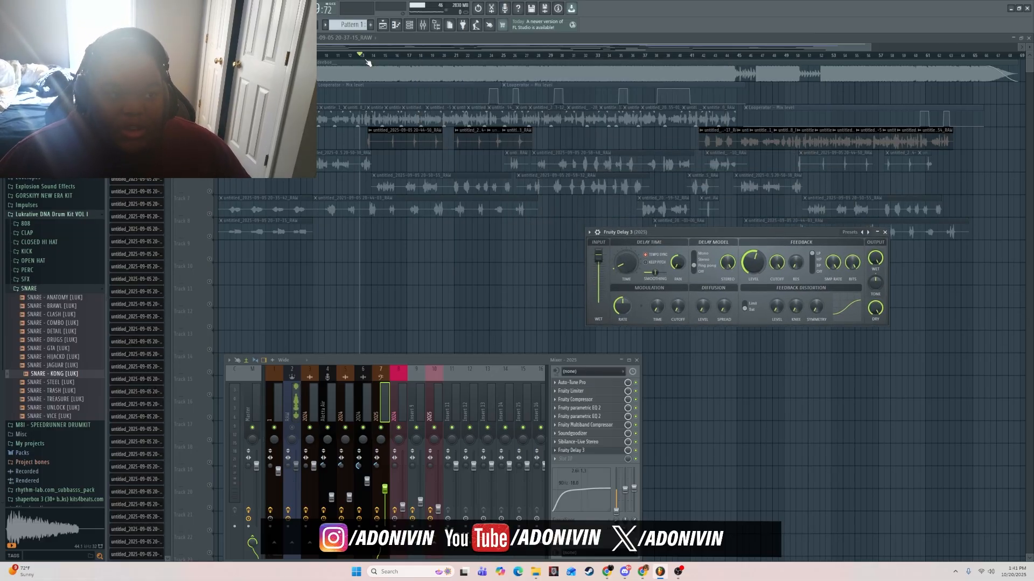
key("F12")
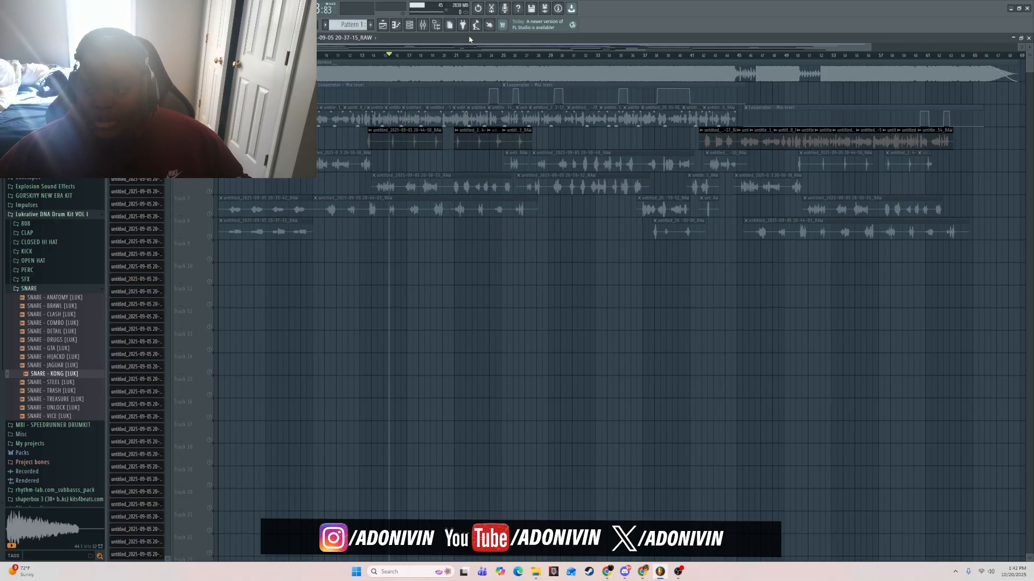
- Show the effect chain on insert 7, move the playhead just before the first track 4 clip and replay the soloed vocal
left_click(423, 25)
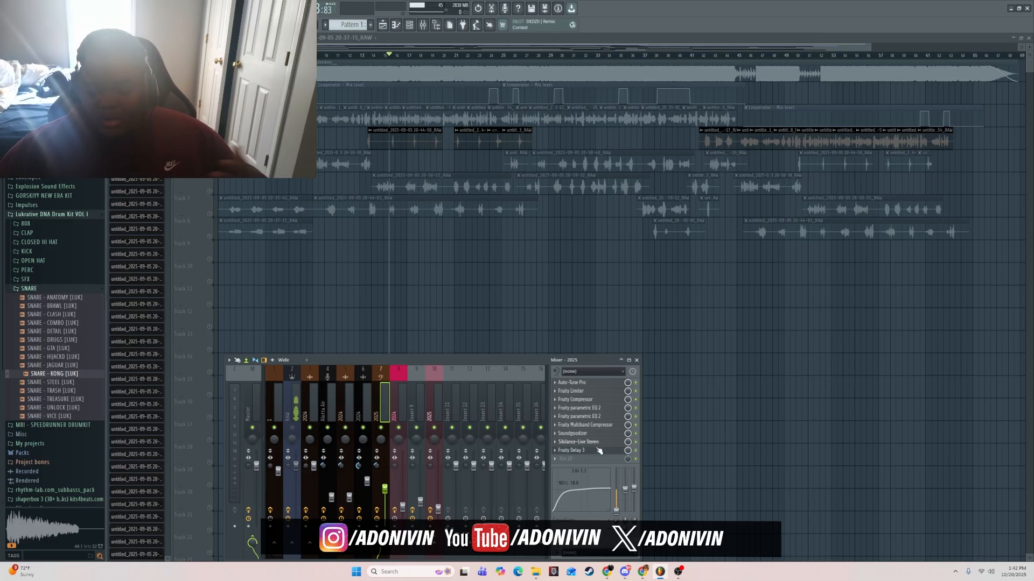
left_click(366, 59)
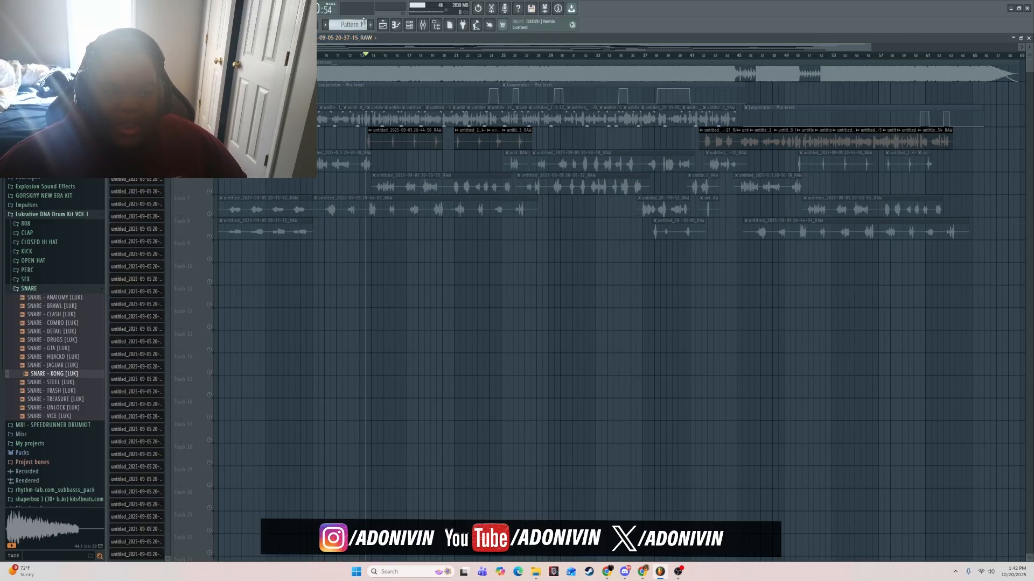
key("space")
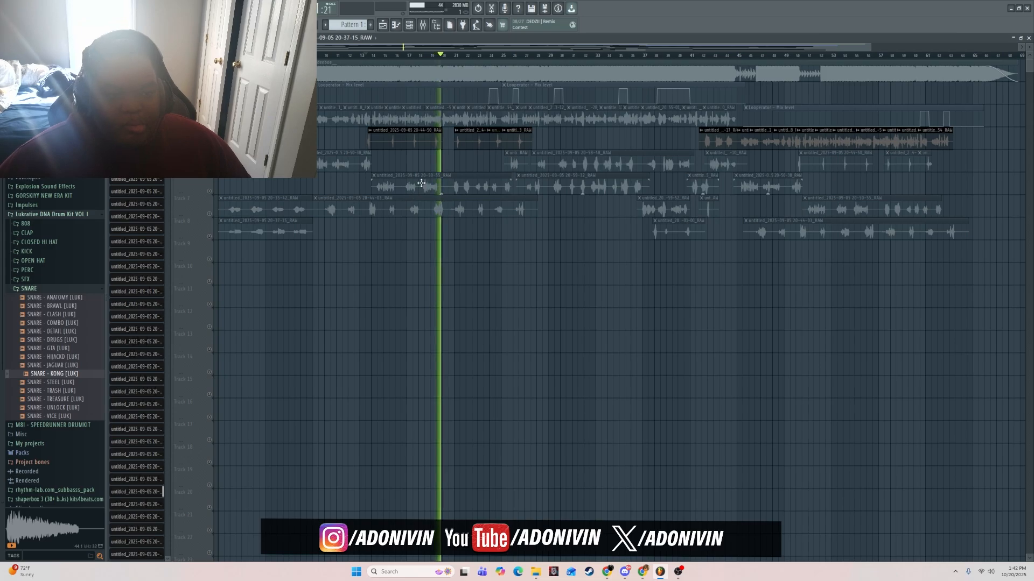
key("space")
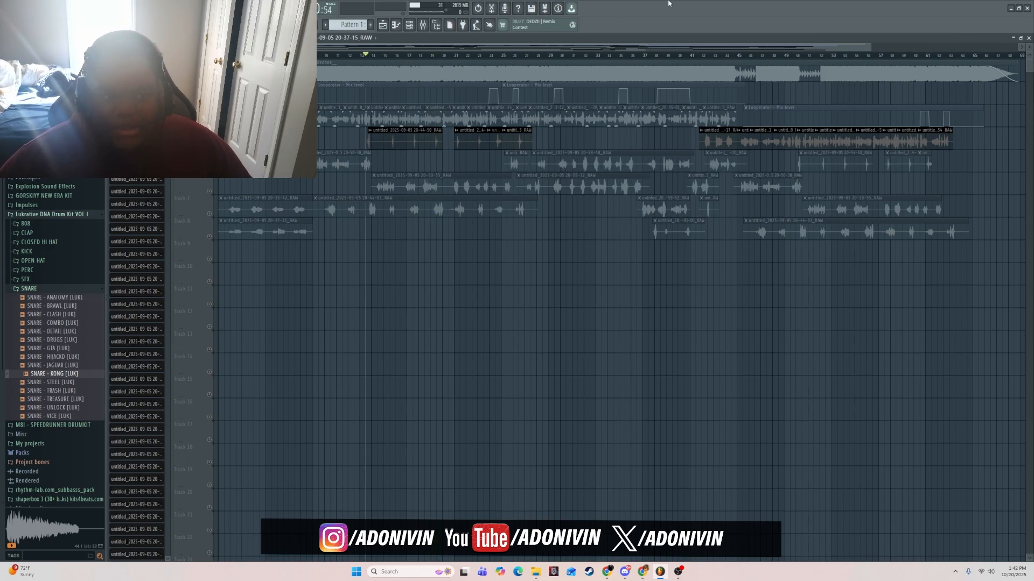
key("space")
key("space")
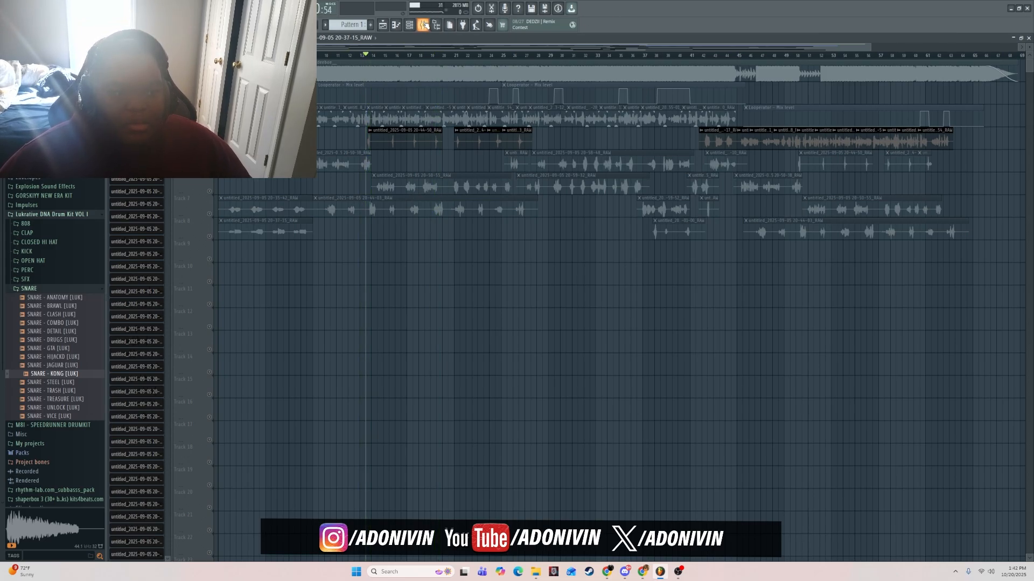
- Show the mixer, switch the audio device to FL Studio ASIO and play the soloed vocal
left_click(424, 25)
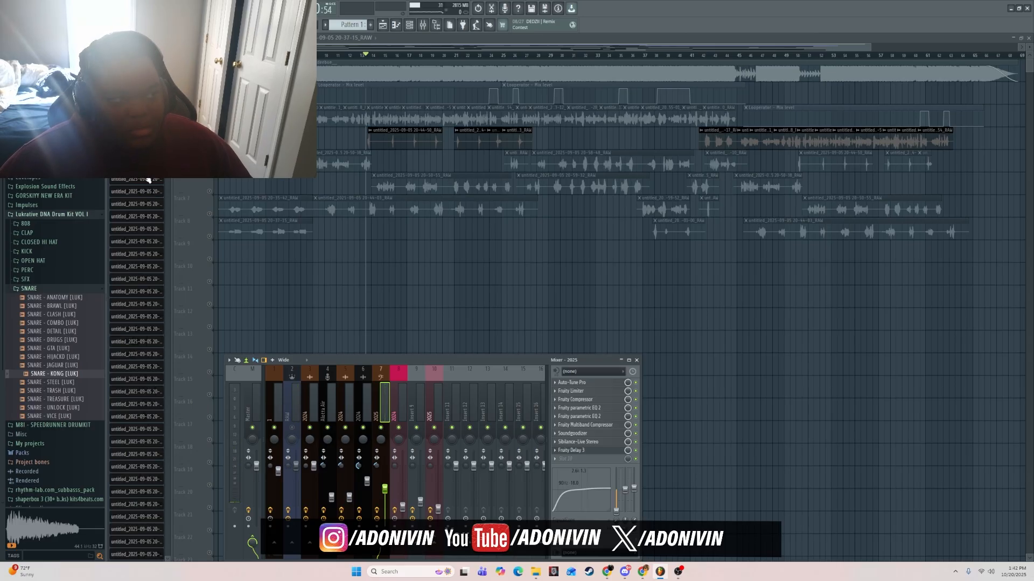
left_click(83, 8)
left_click(97, 33)
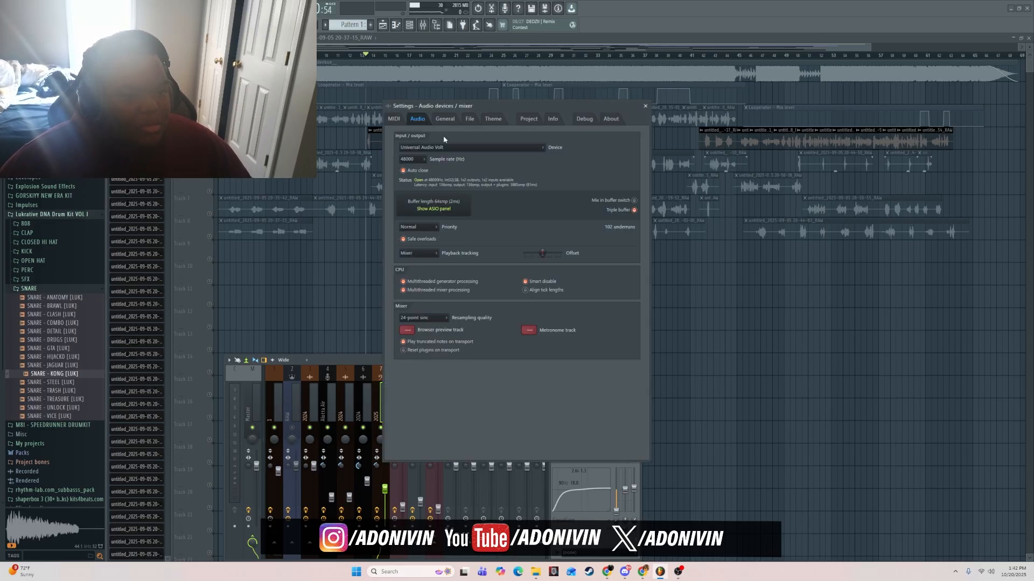
left_click(448, 148)
left_click(431, 217)
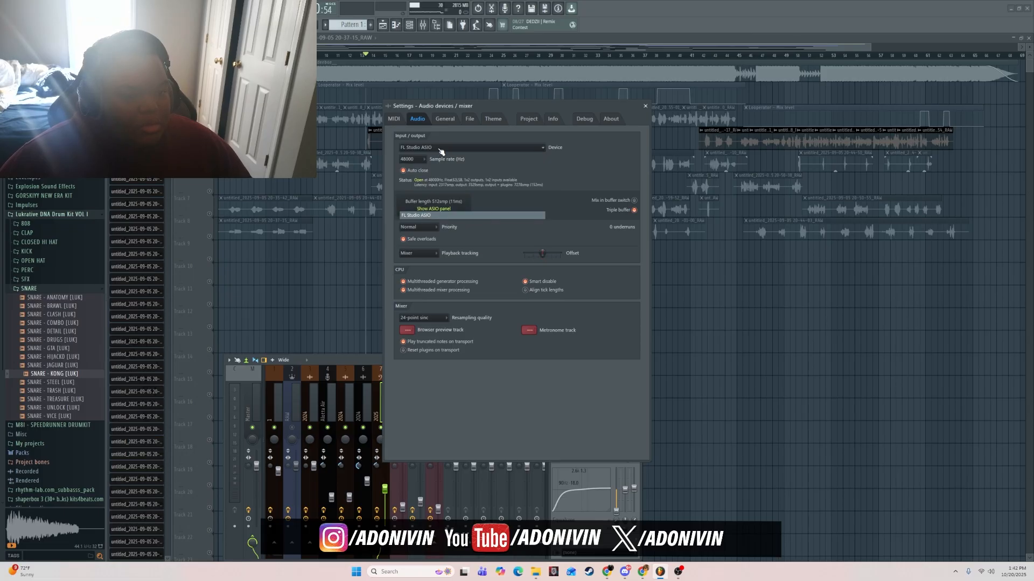
left_click(440, 149)
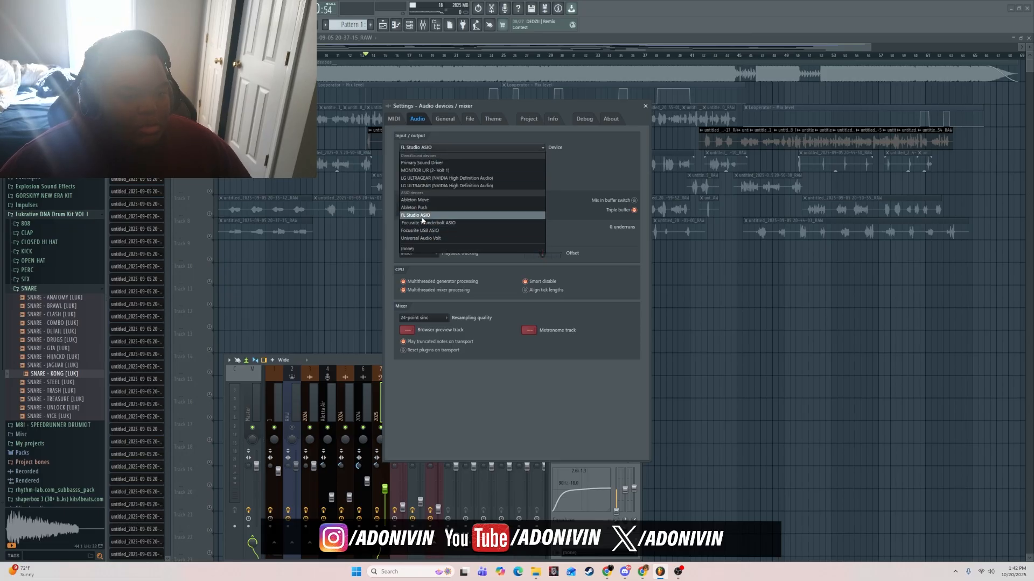
left_click(421, 215)
left_click(645, 106)
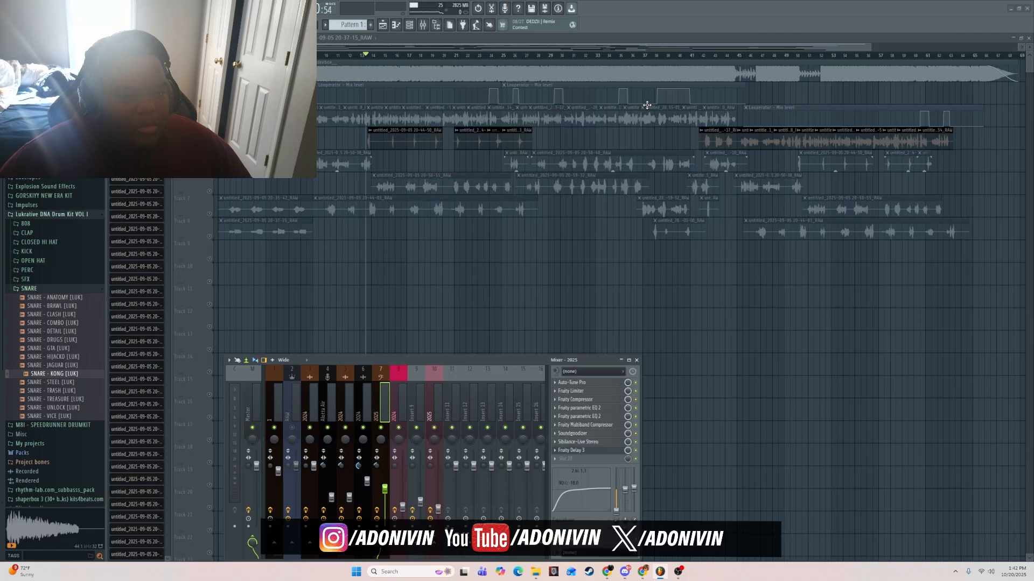
key("space")
key("space")
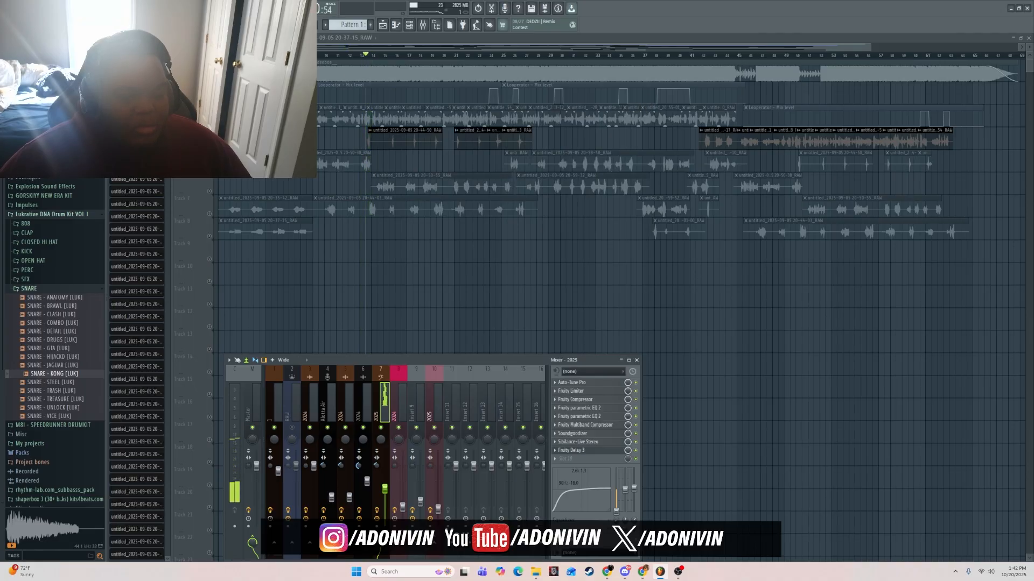
- Set the audio device back to Universal Audio Volt and play the soloed vocal
left_click(82, 8)
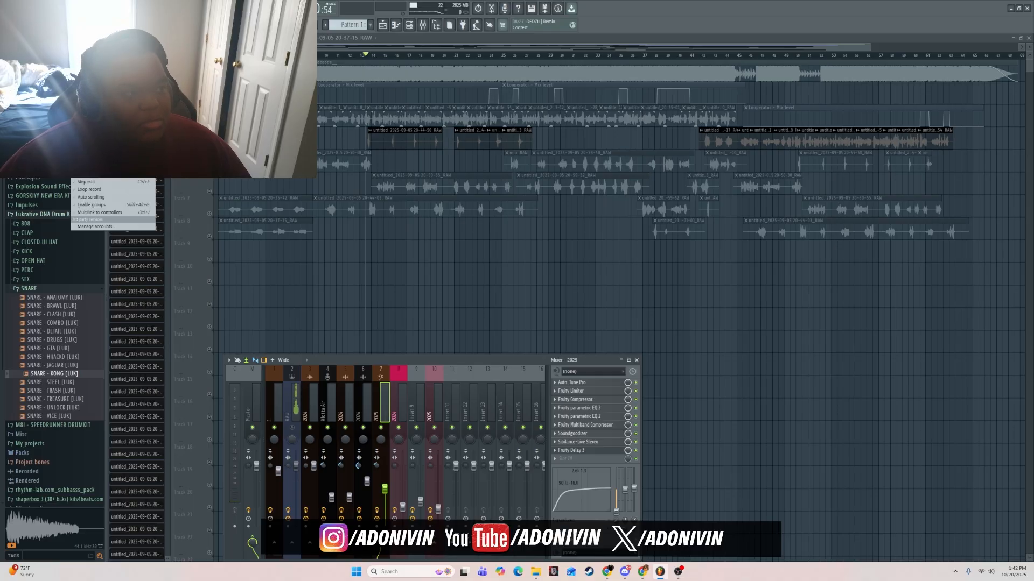
left_click(90, 25)
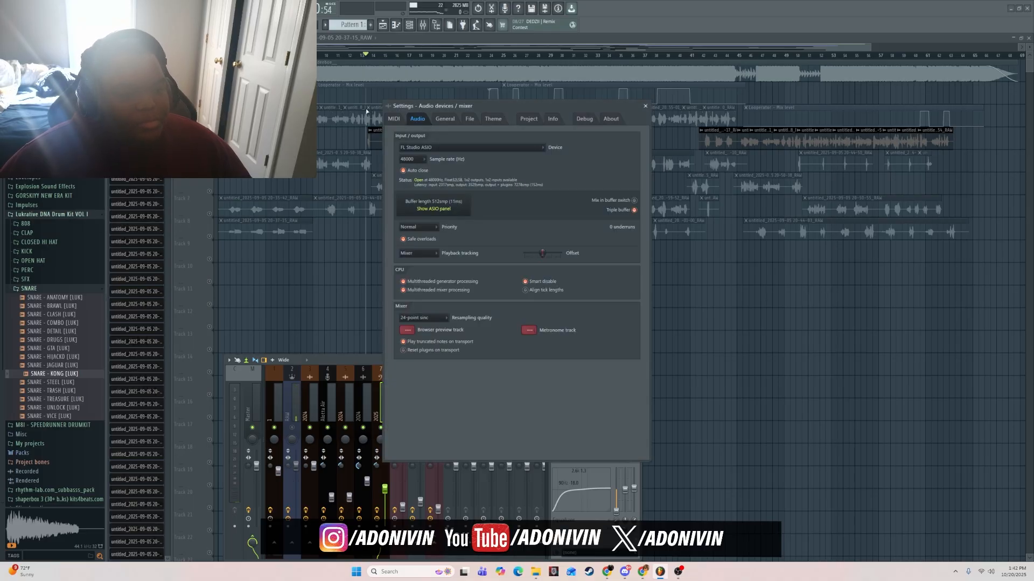
left_click(427, 149)
left_click(416, 235)
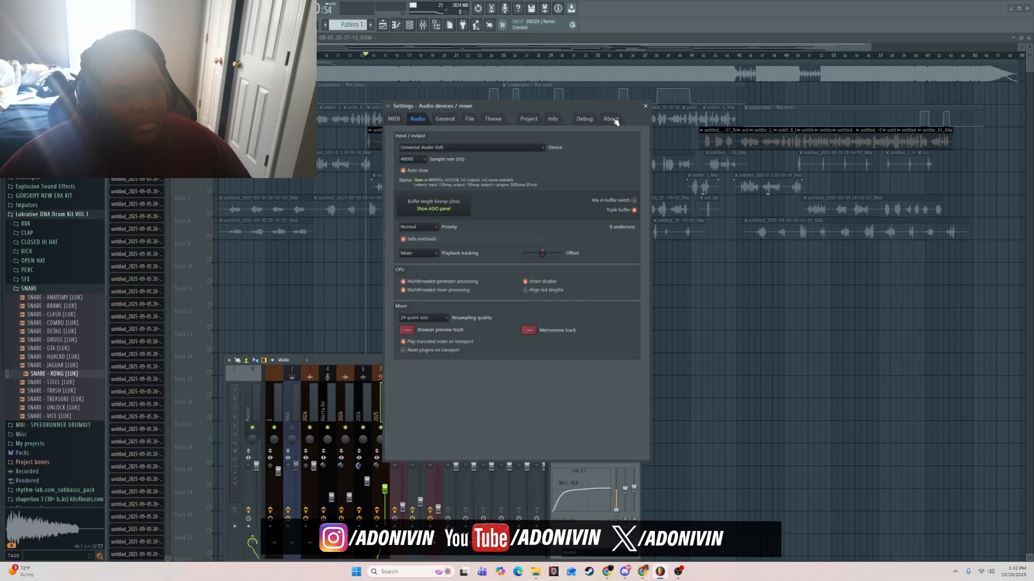
left_click(645, 106)
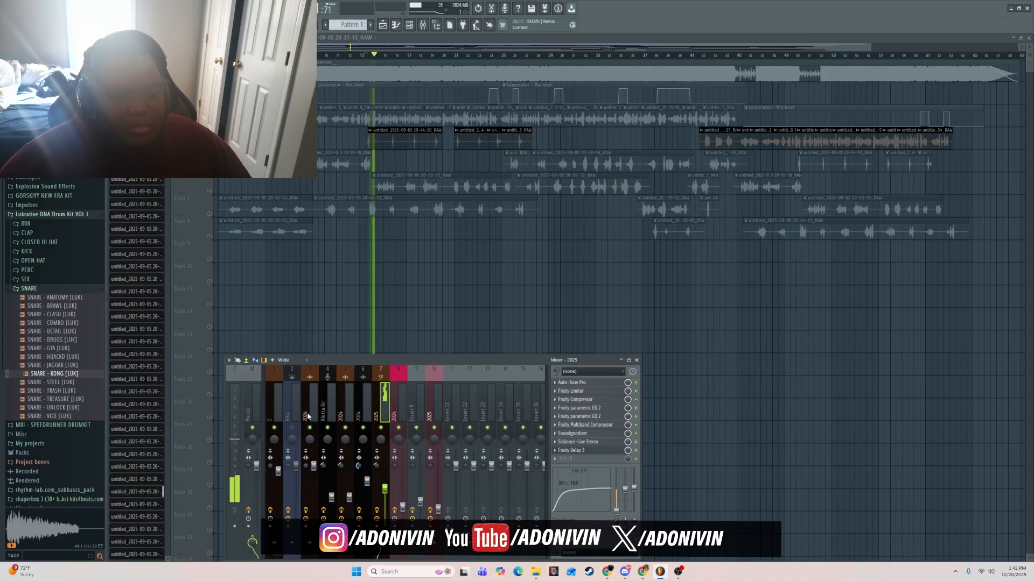
key("space")
- Select the Master mixer track and replay the soloed vocal several times to check its signal on the Master
left_click(259, 389)
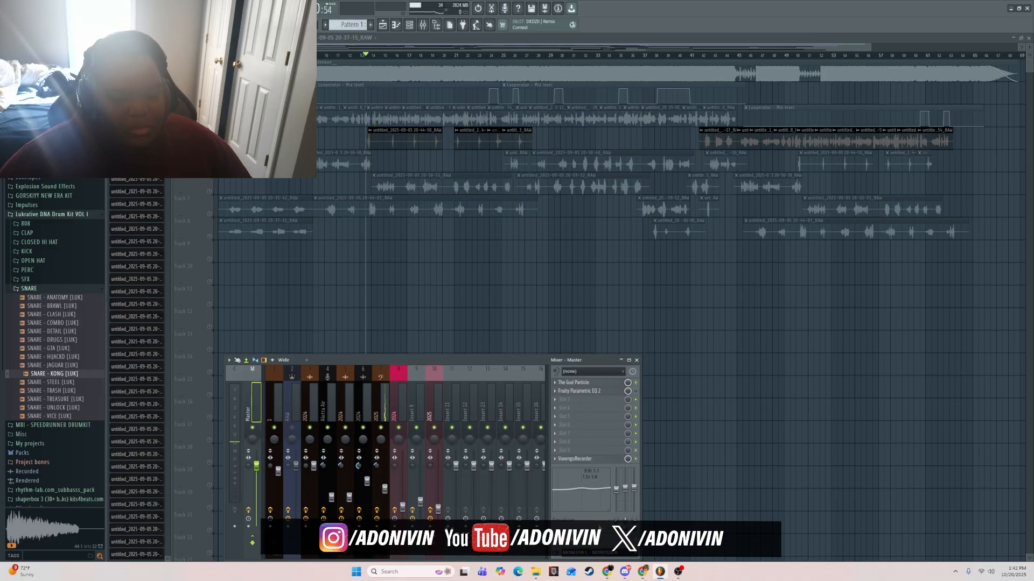
key("space")
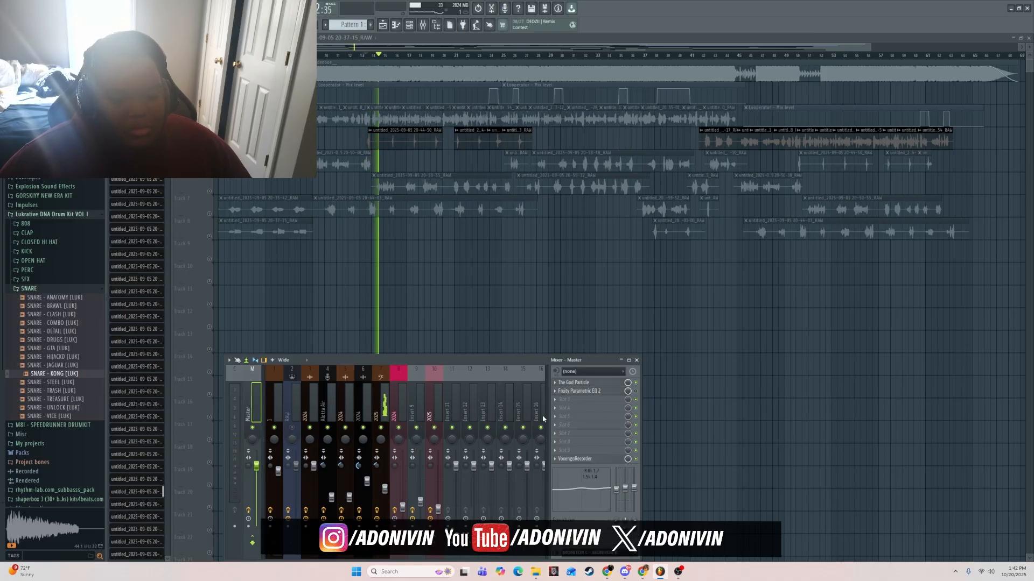
key("space")
key("space")
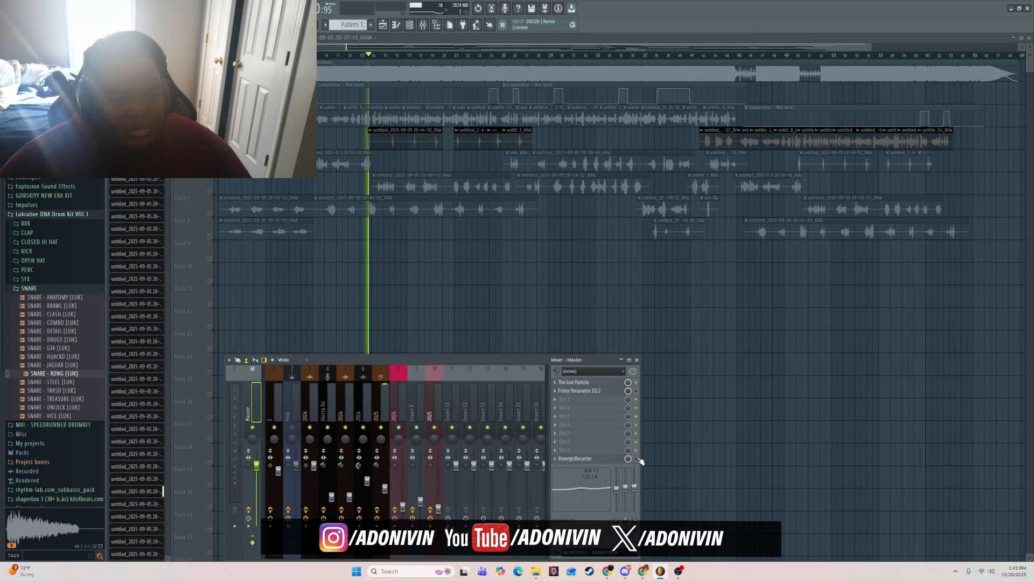
key("space")
key("space")
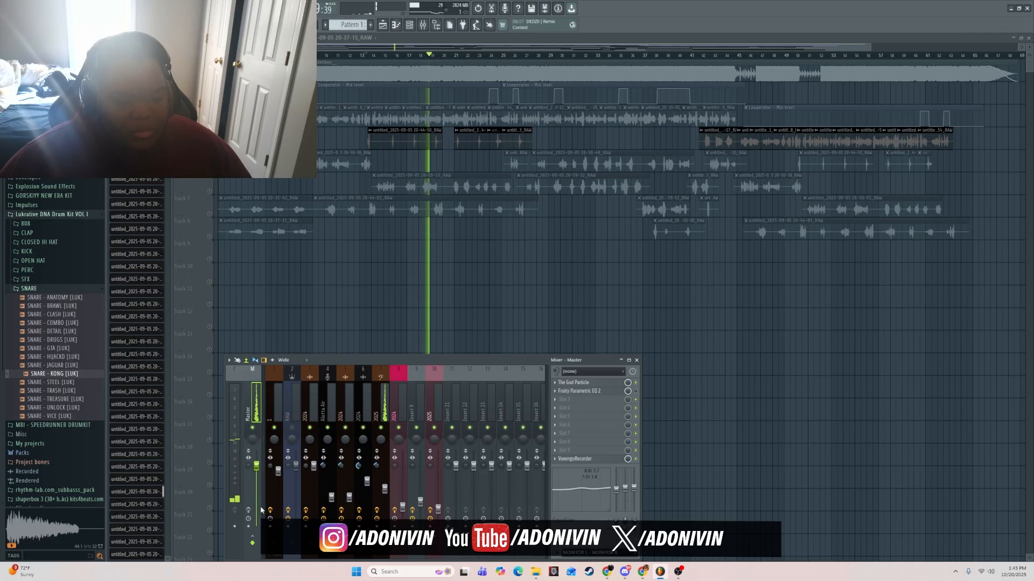
key("space")
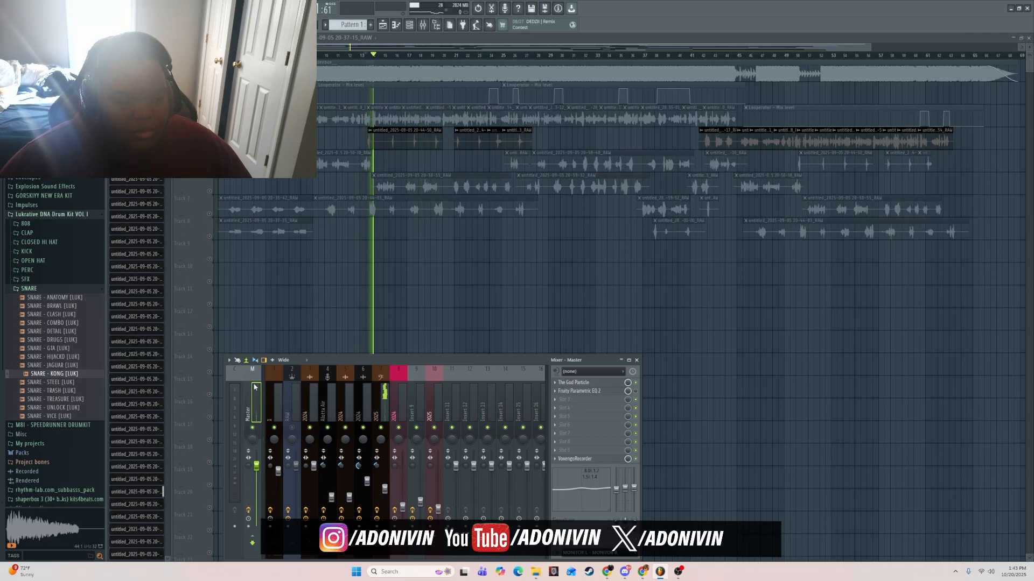
key("space")
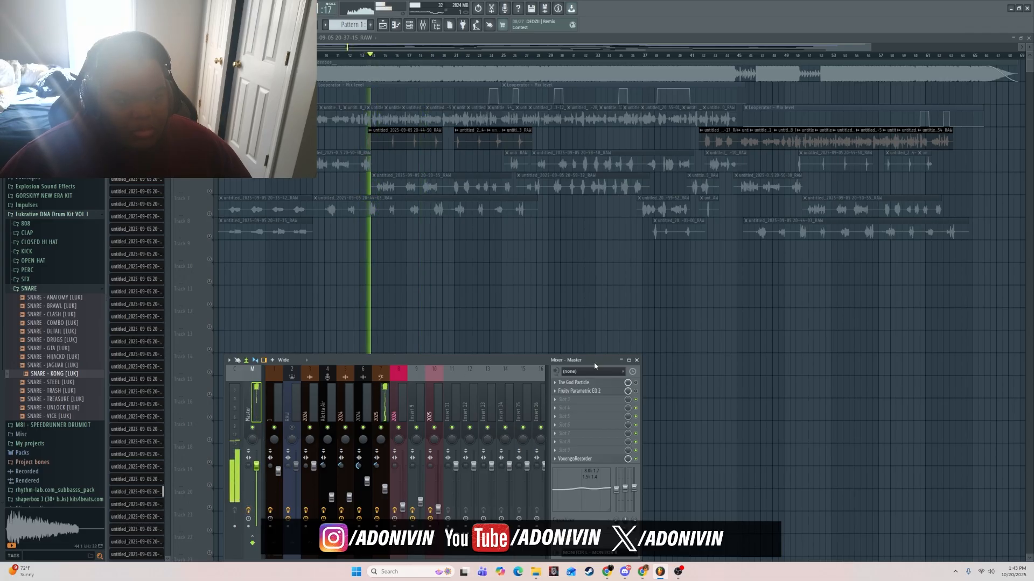
key("space")
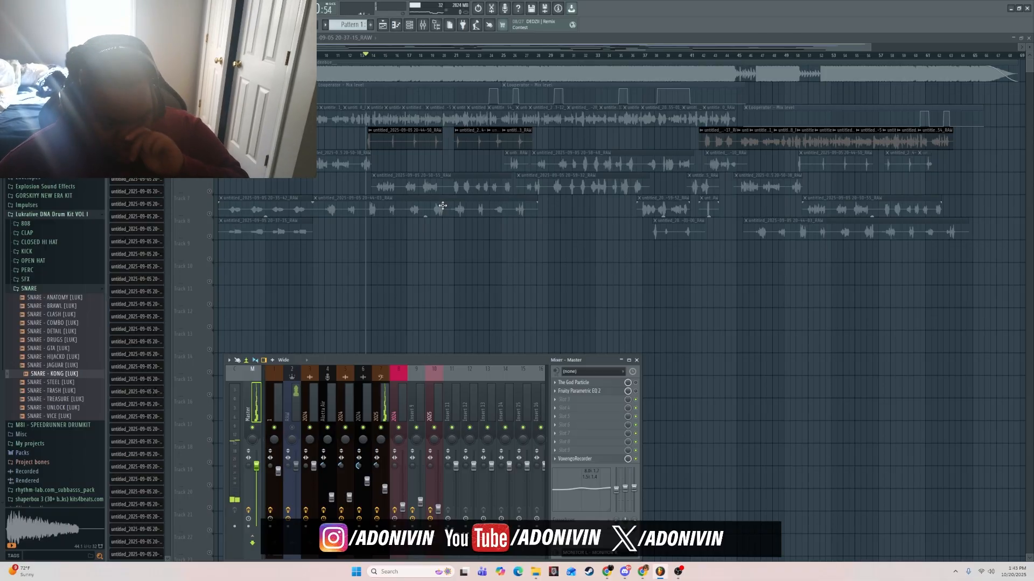
- Clear the solo so all playlist tracks are active, and play the full song, restarting playback at bar 25
right_click(209, 78)
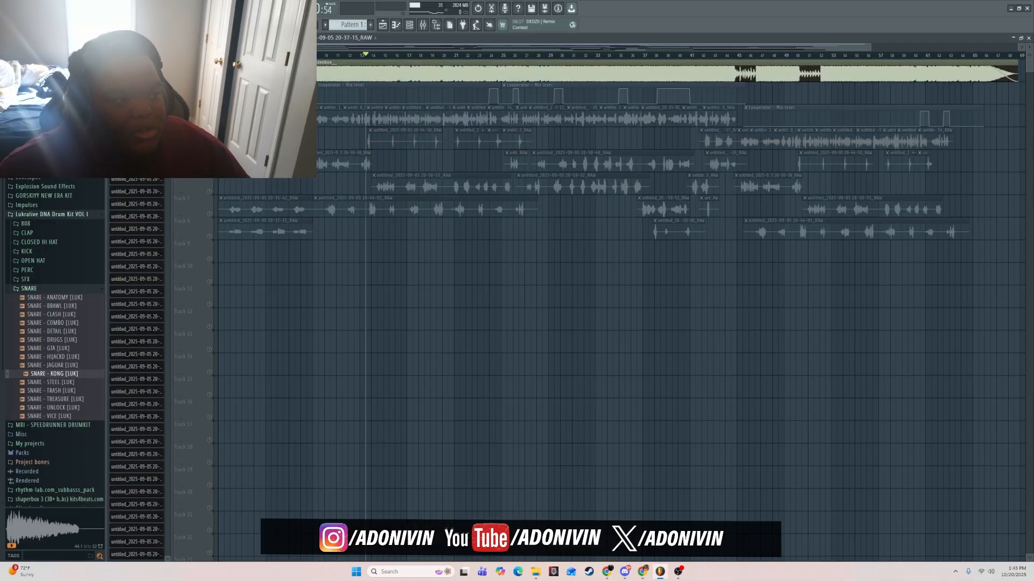
right_click(210, 78)
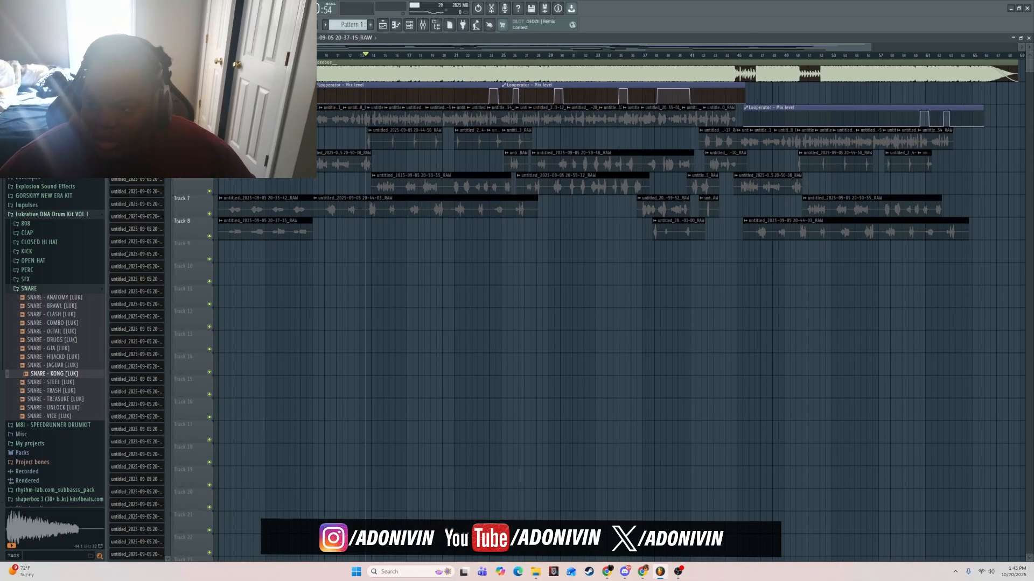
key("space")
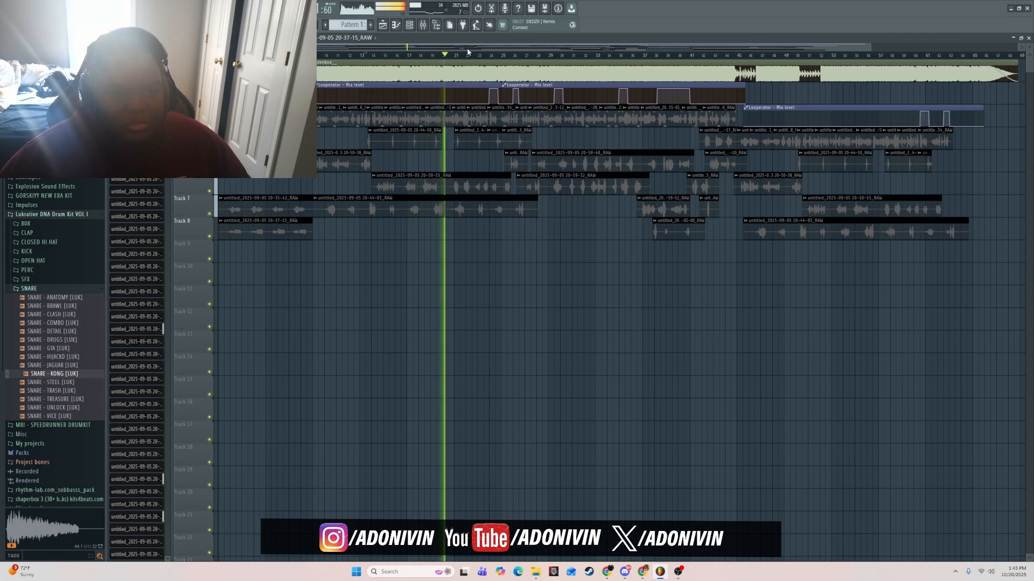
left_click(502, 61)
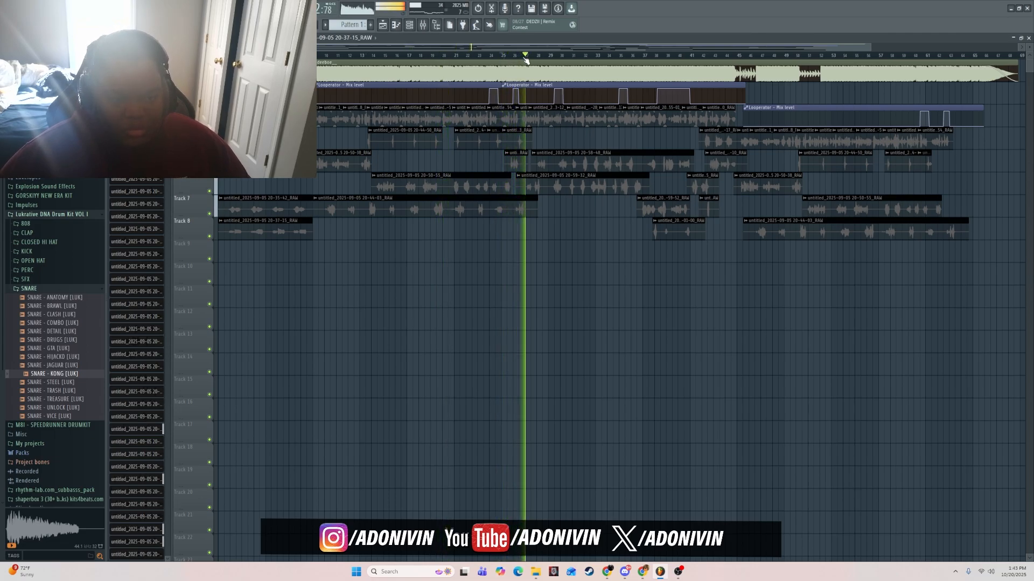
left_click(501, 58)
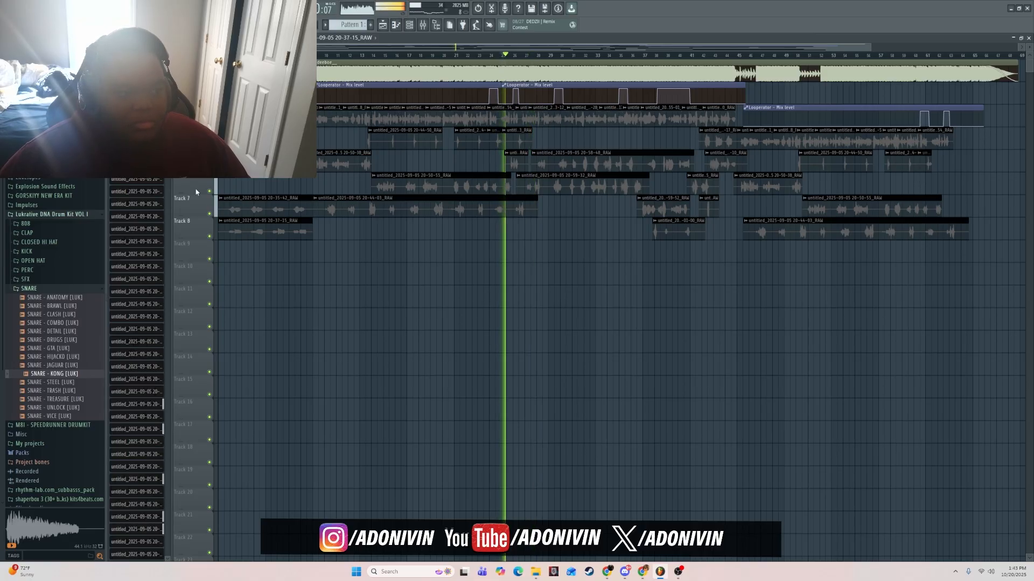
- Solo playlist track 5, play it alone and together with track 4, and reactivate all tracks
right_click(209, 169)
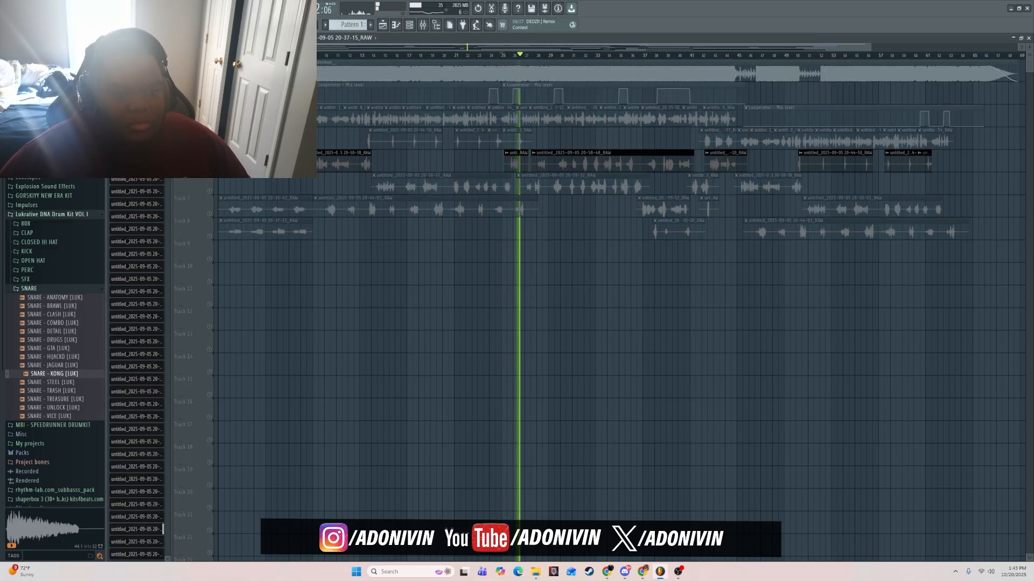
key("space")
key("space")
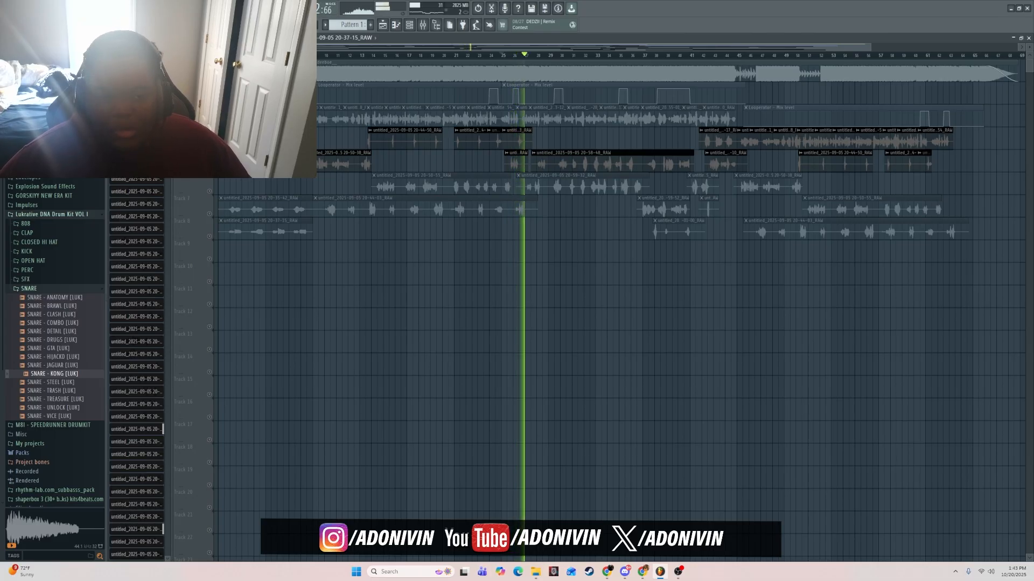
key("space")
right_click(210, 168)
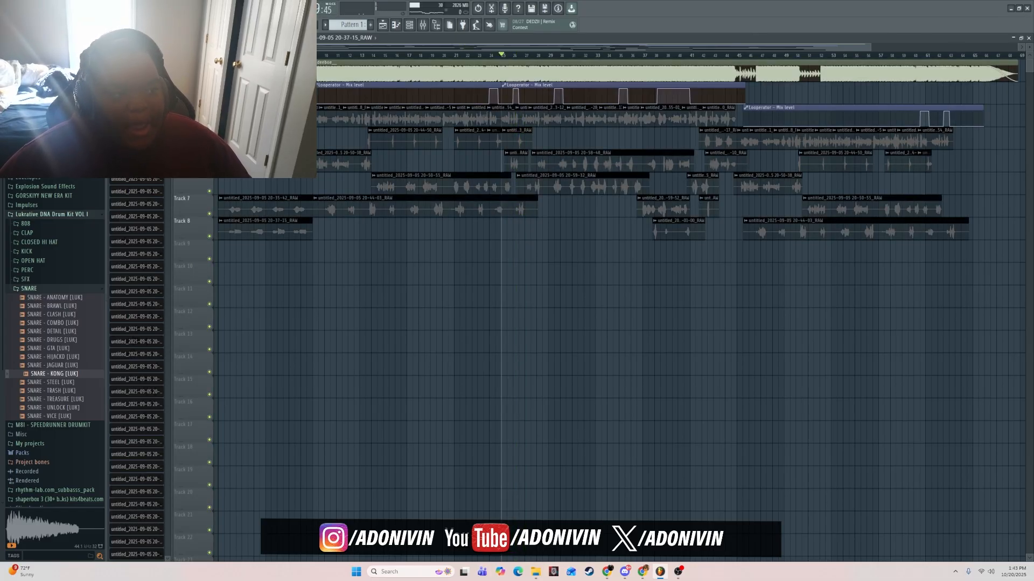
- Mute the beat on playlist track 1 and play the layered vocals from just before bar 25, then just before bar 37
left_click(210, 78)
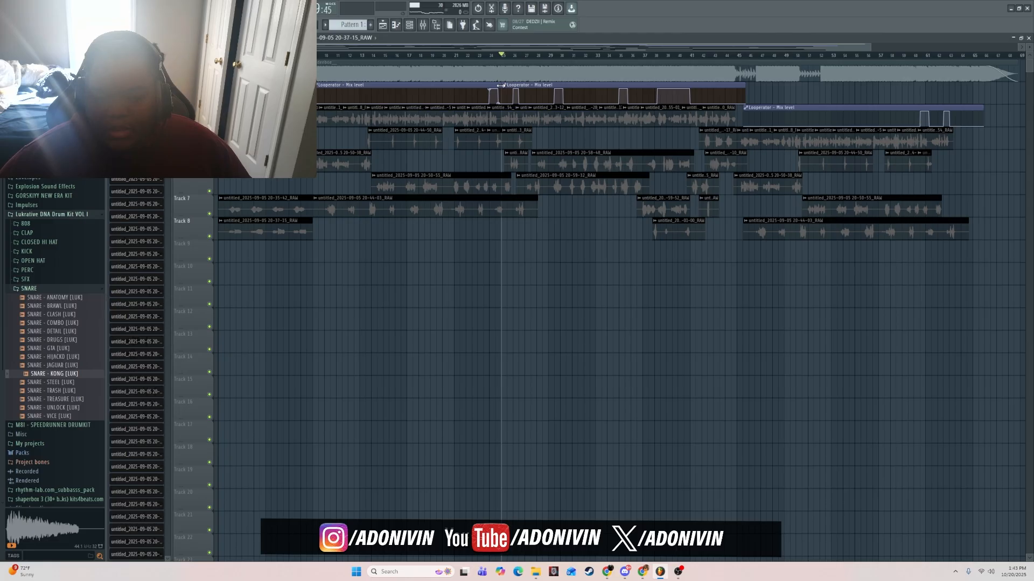
left_click(501, 56)
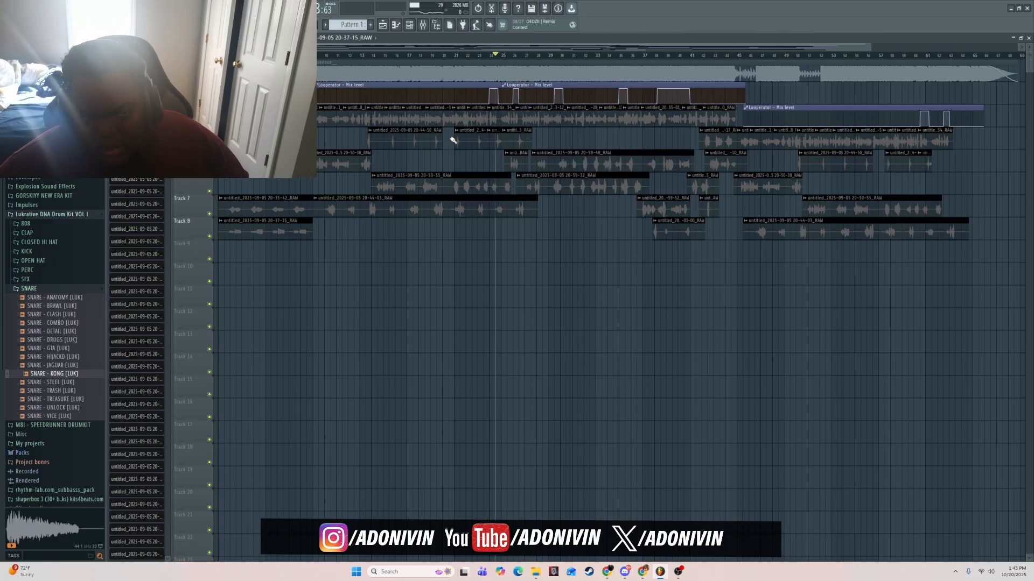
key("space")
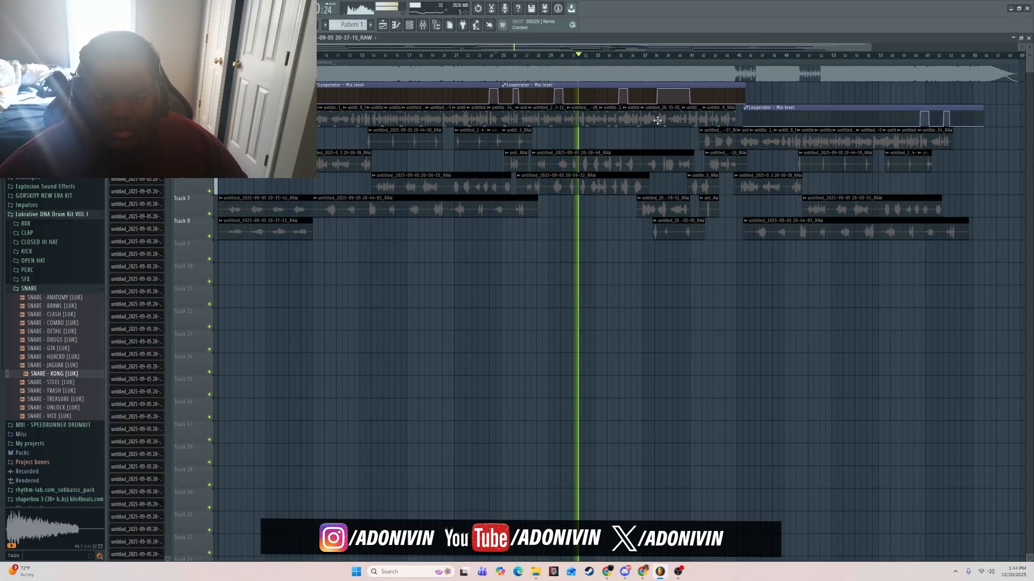
left_click(640, 56)
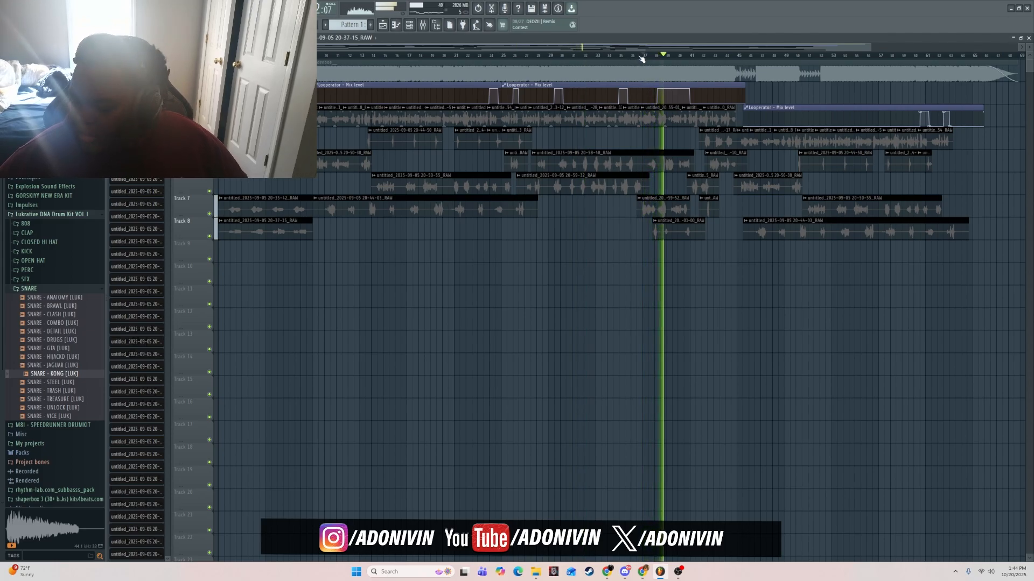
left_click(640, 57)
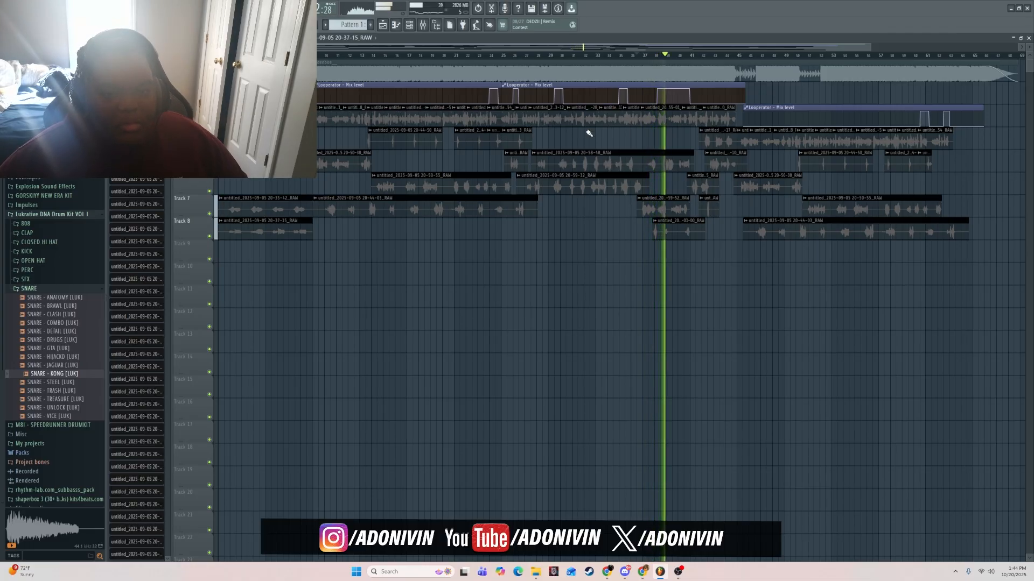
- Show the mixer, stop playback, view the effect chain on soloed insert 5 and unsolo the insert
left_click(422, 26)
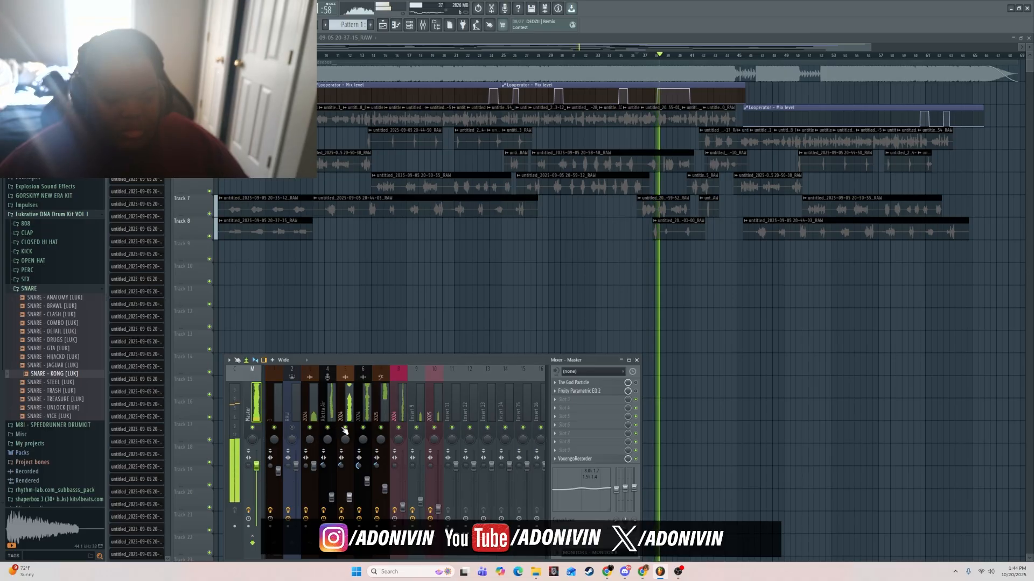
key("space")
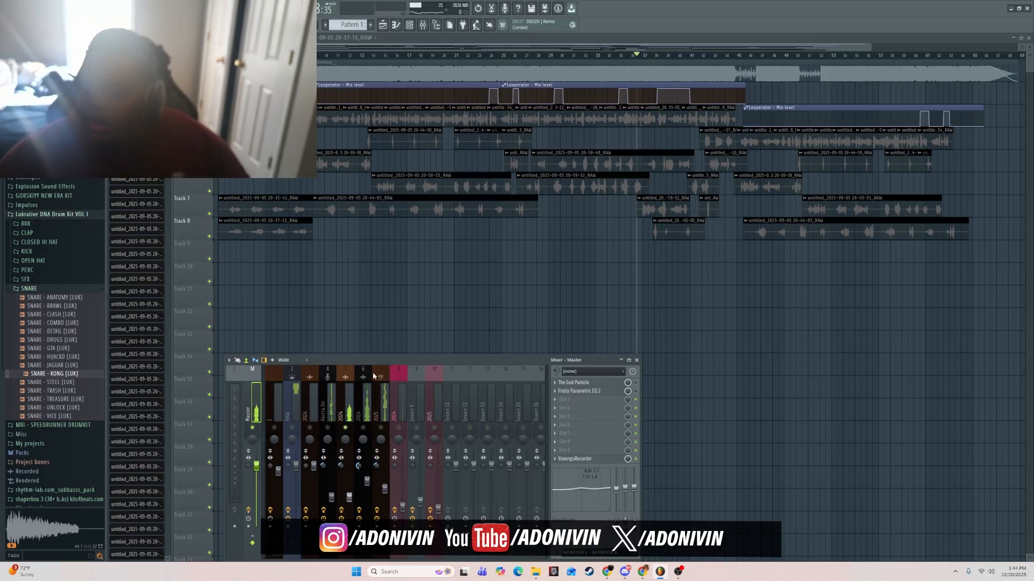
left_click(350, 393)
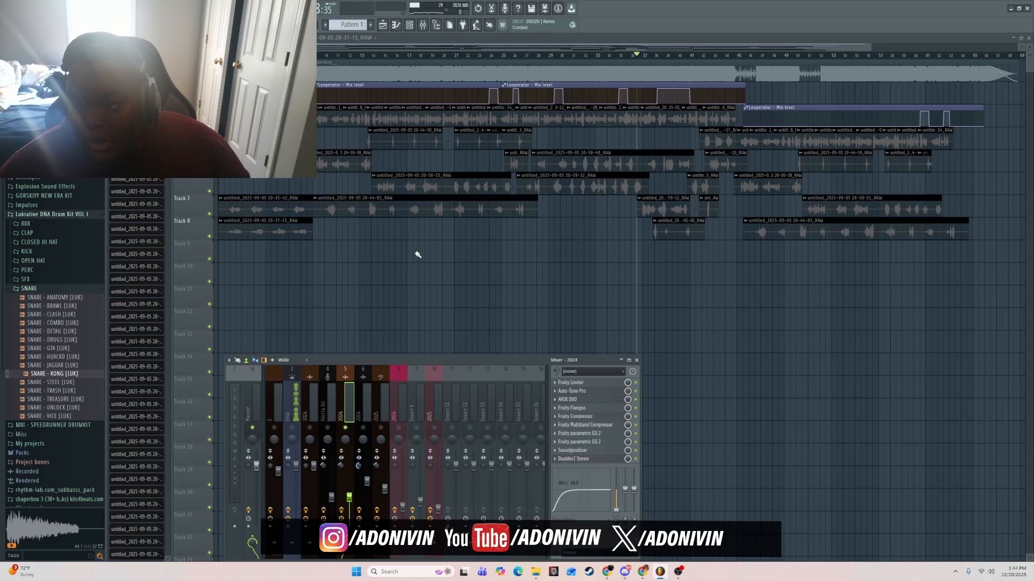
right_click(345, 428)
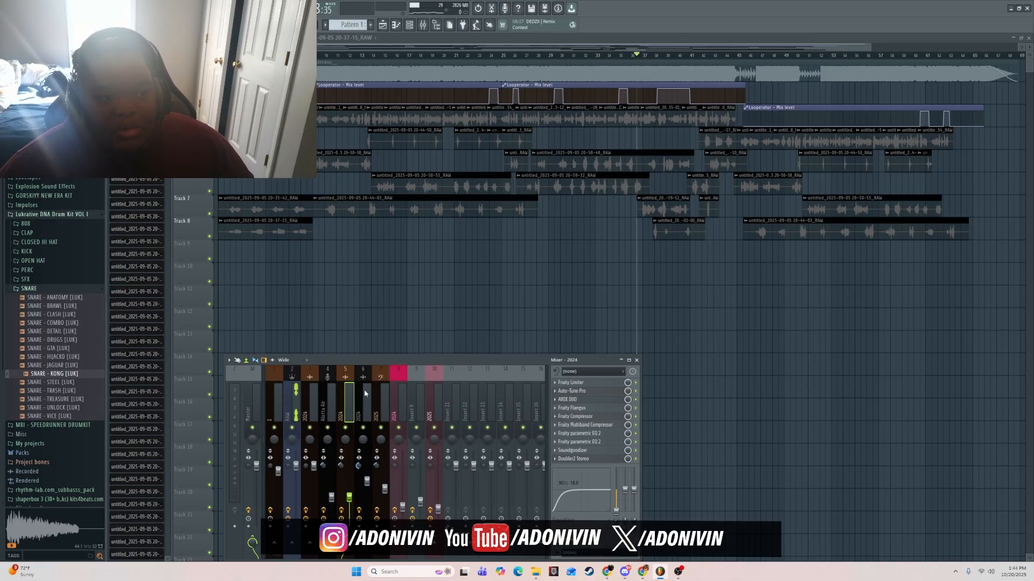
- Play the layered vocals from just before bar 37 to watch the mixer insert levels, and show the mixer again after stopping
key("space")
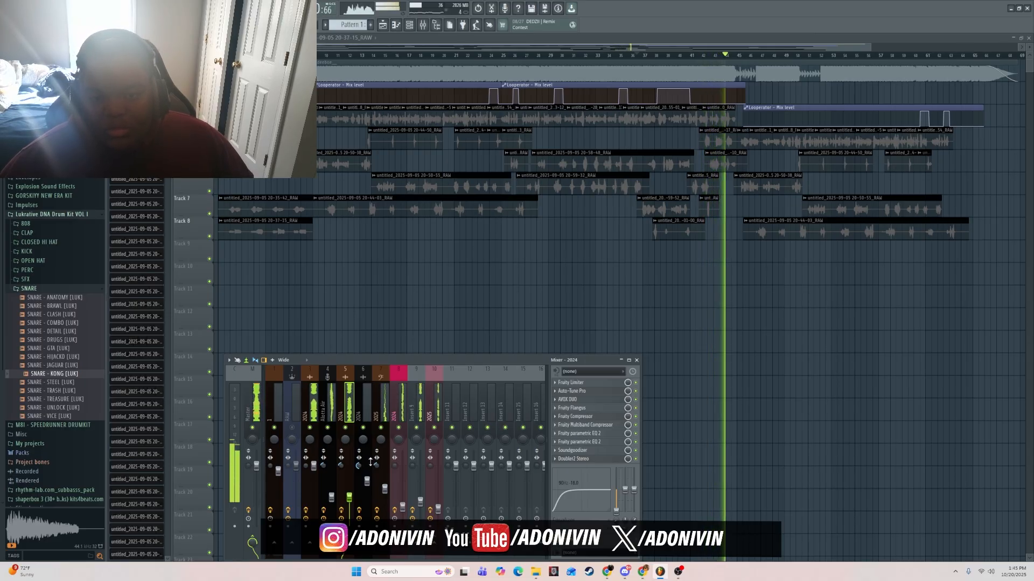
key("space")
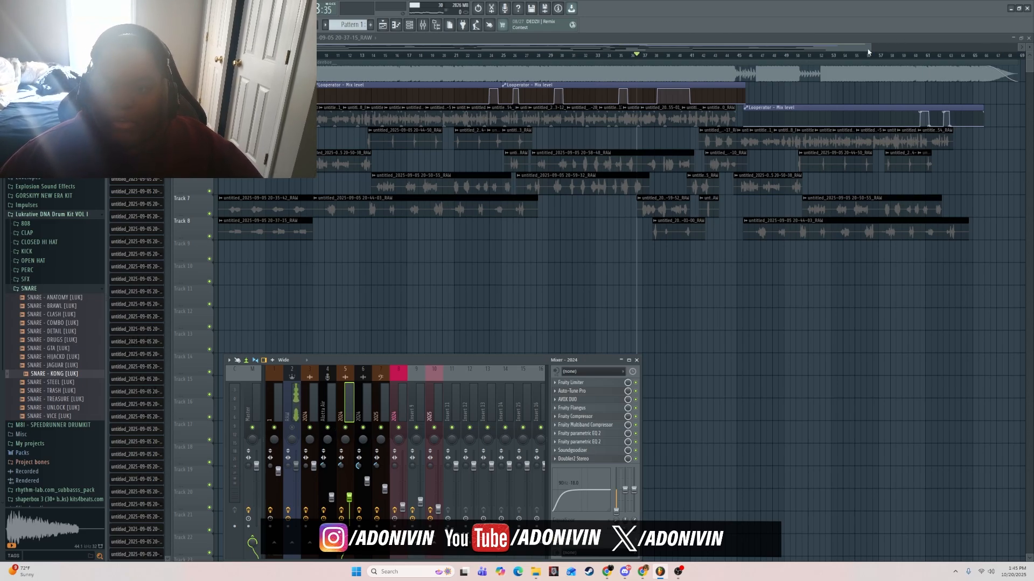
left_click_drag(870, 48, 1015, 48)
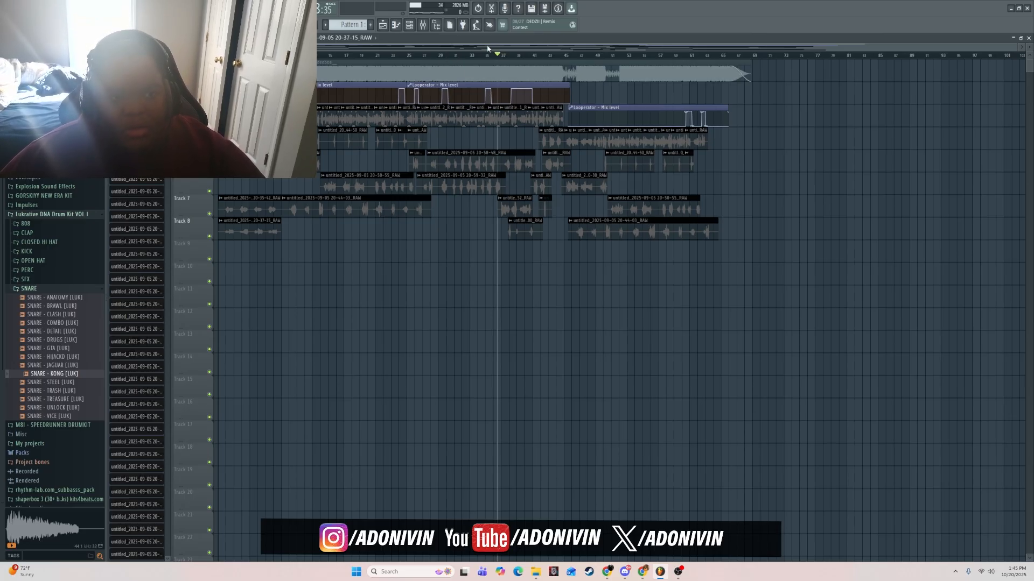
left_click(423, 25)
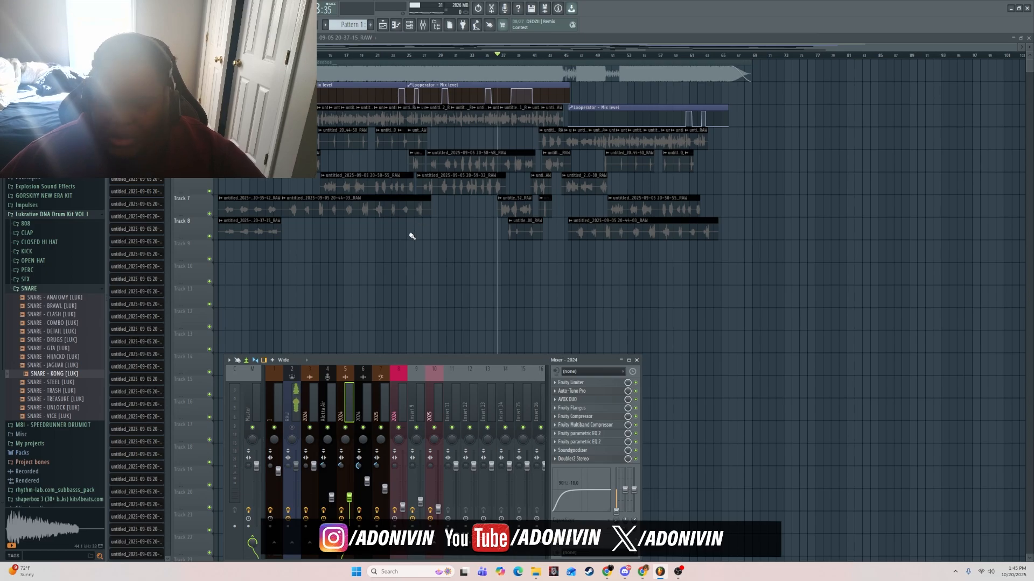